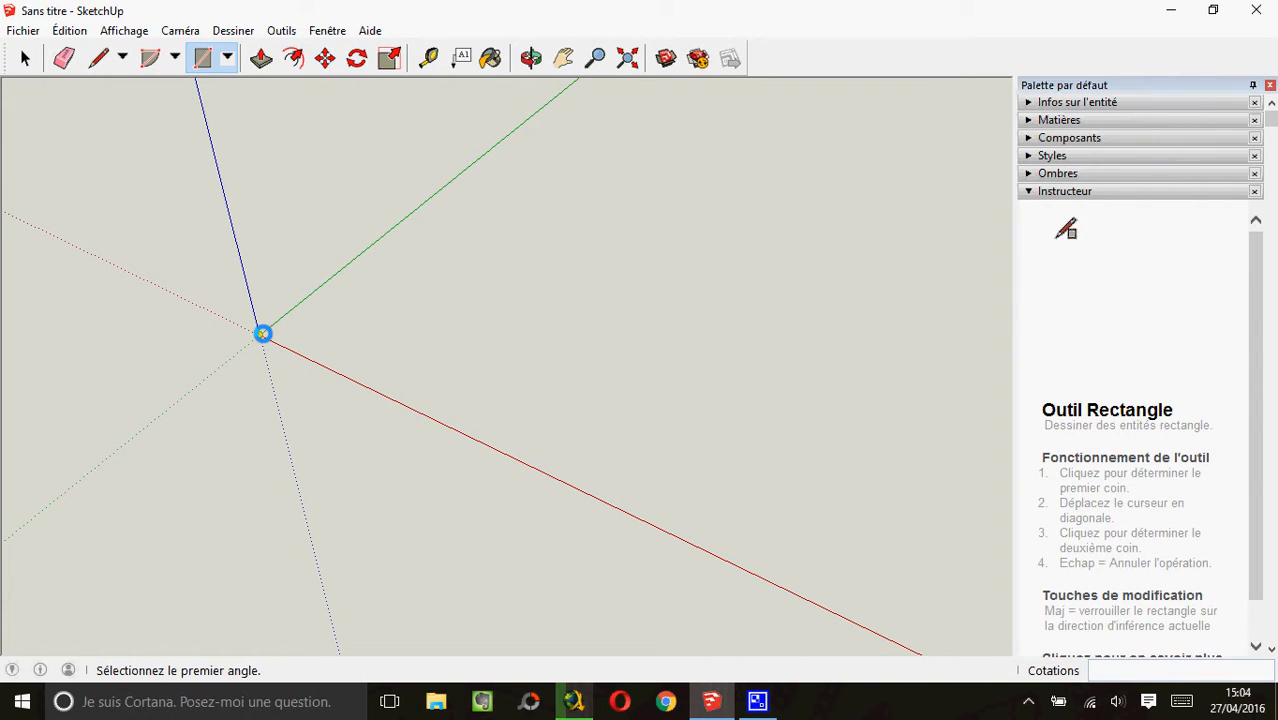
Draw a 400 by 6 mm rectangle on the ground plane from the origin, with its long side along the red axis
left_click(262, 334)
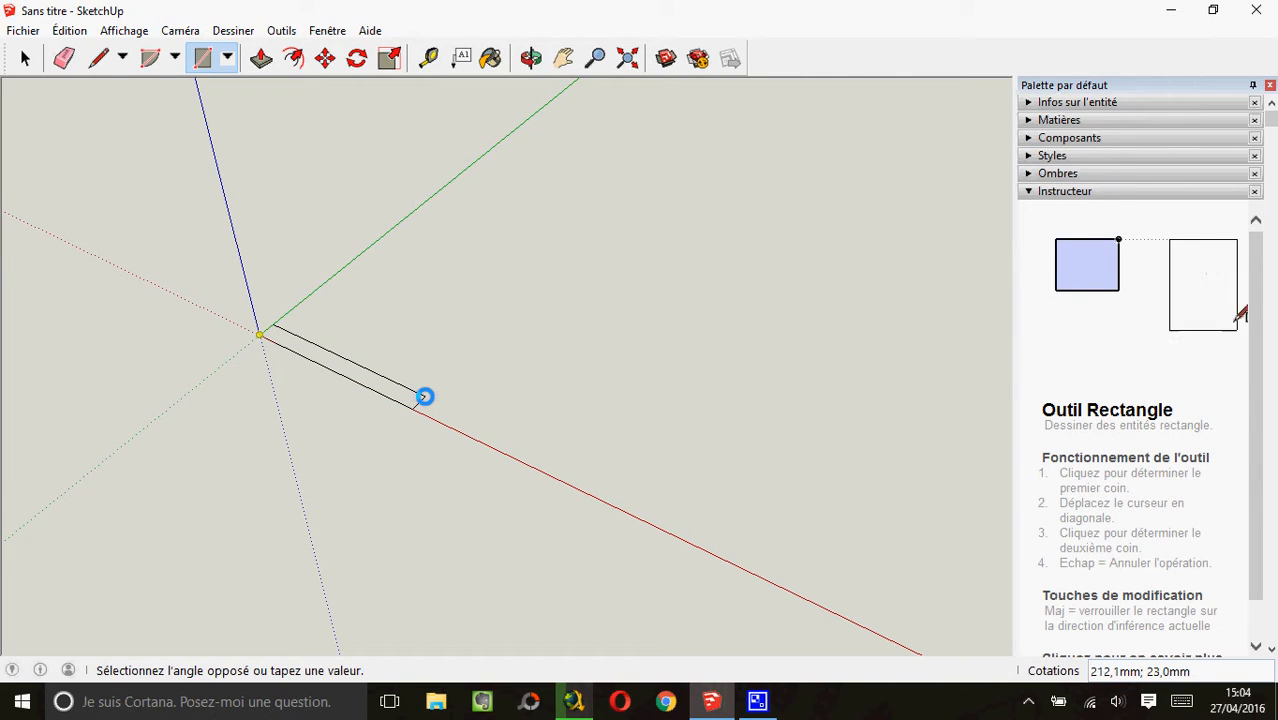
type("400")
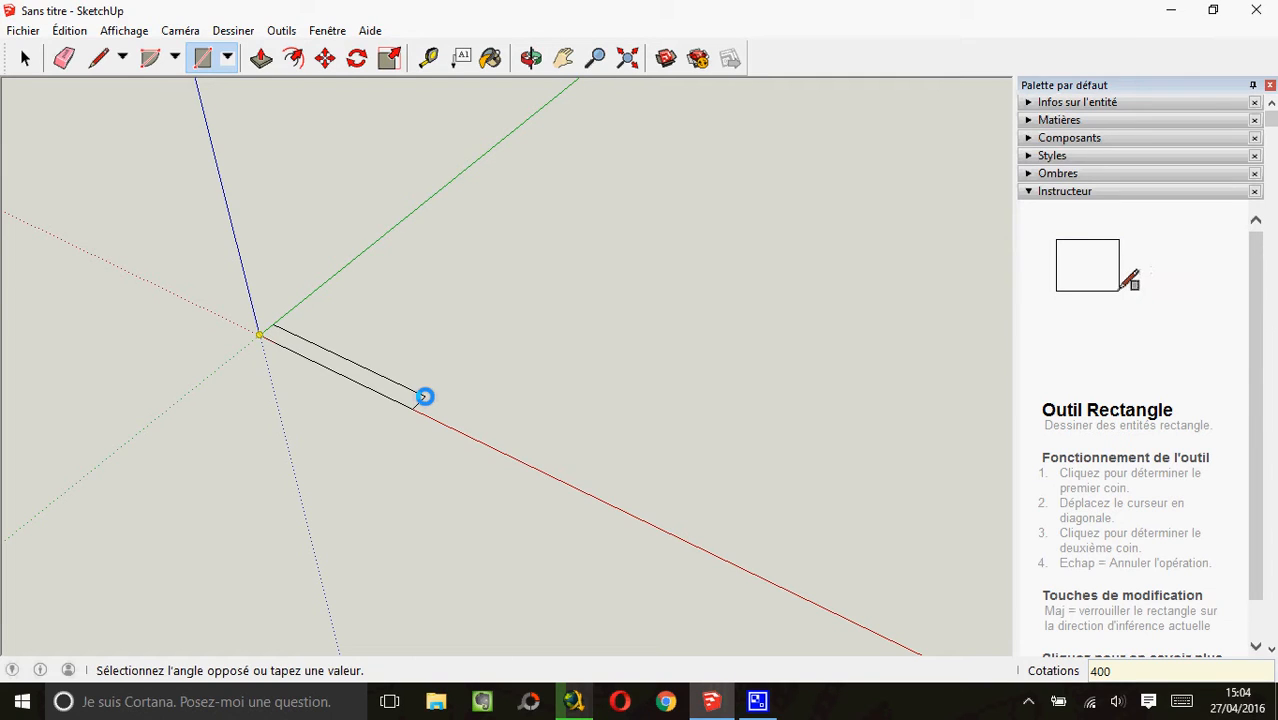
type(",")
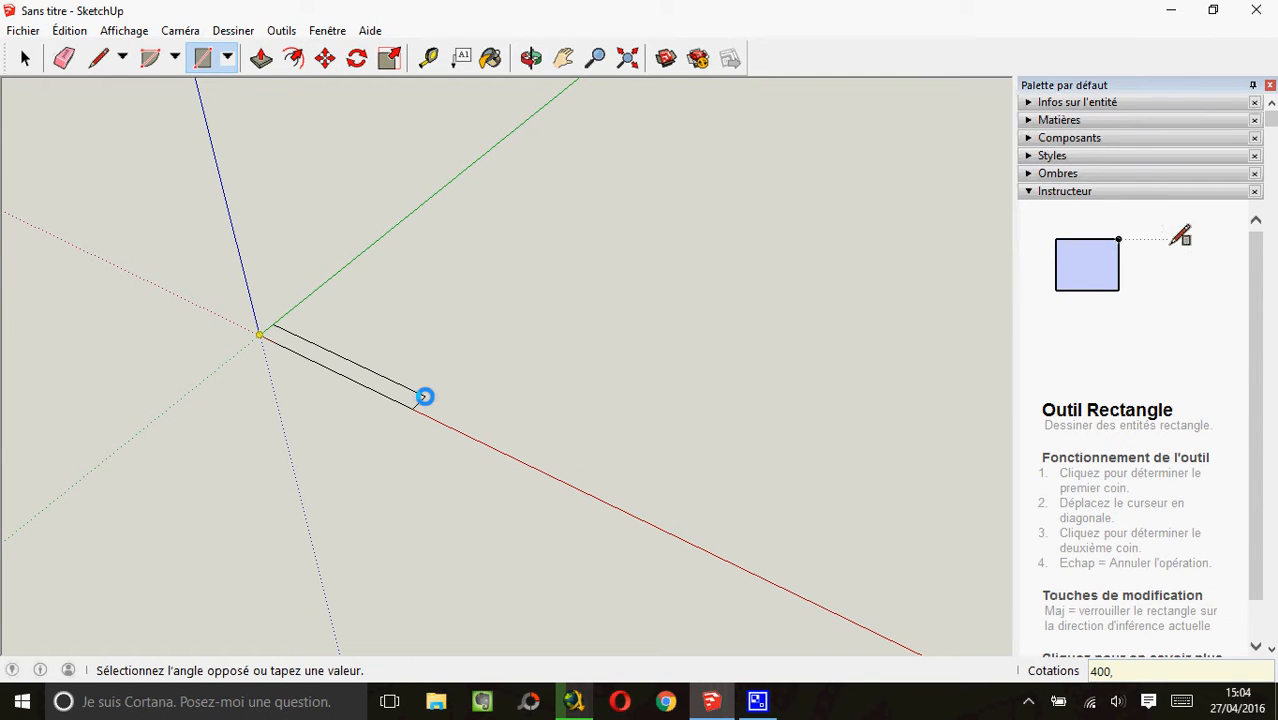
key("BackSpace")
type(";6")
key("Return")
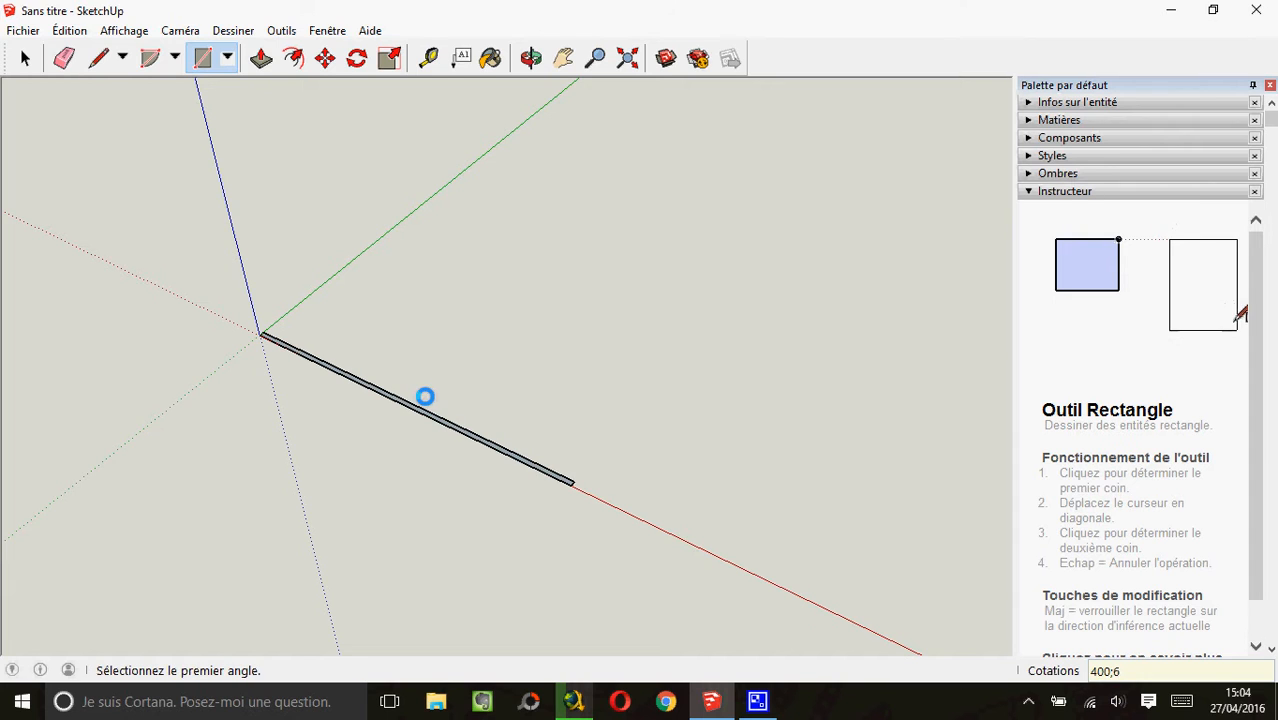
Push/Pull the thin rectangle upward by 540 mm to form a vertical panel
left_click(260, 58)
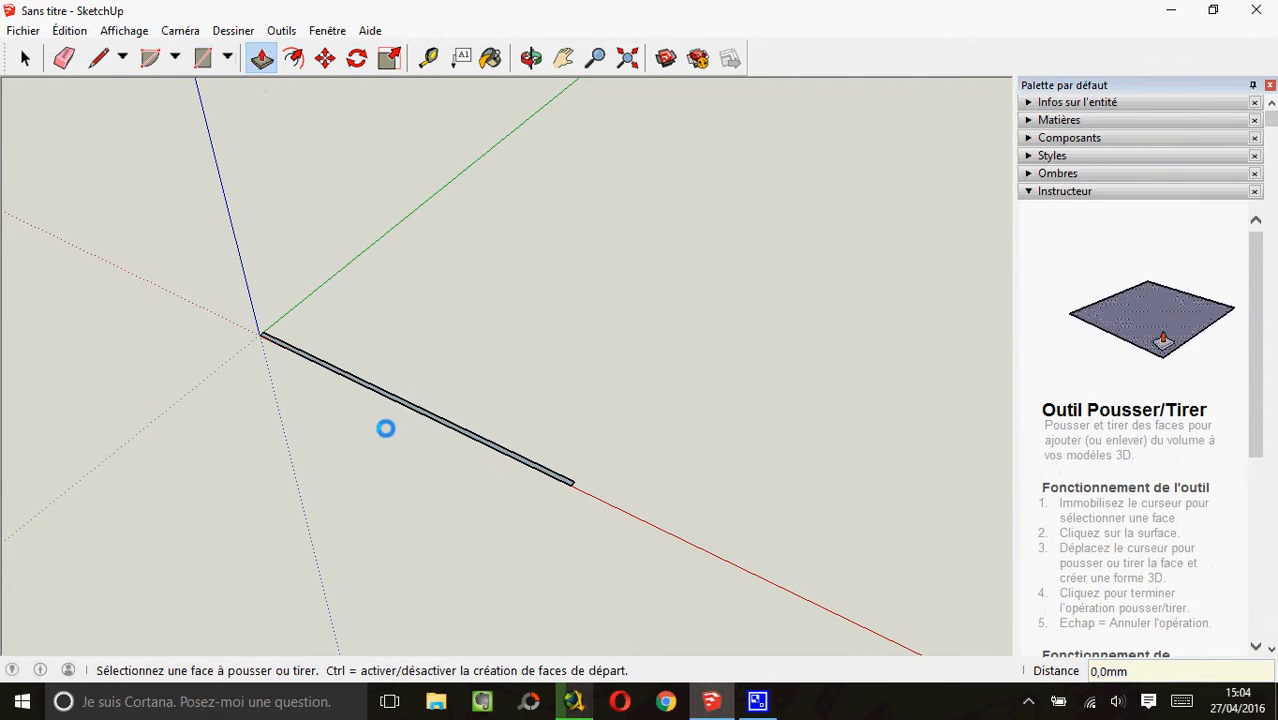
scroll(470, 430, "up", 3)
scroll(470, 430, "up", 1)
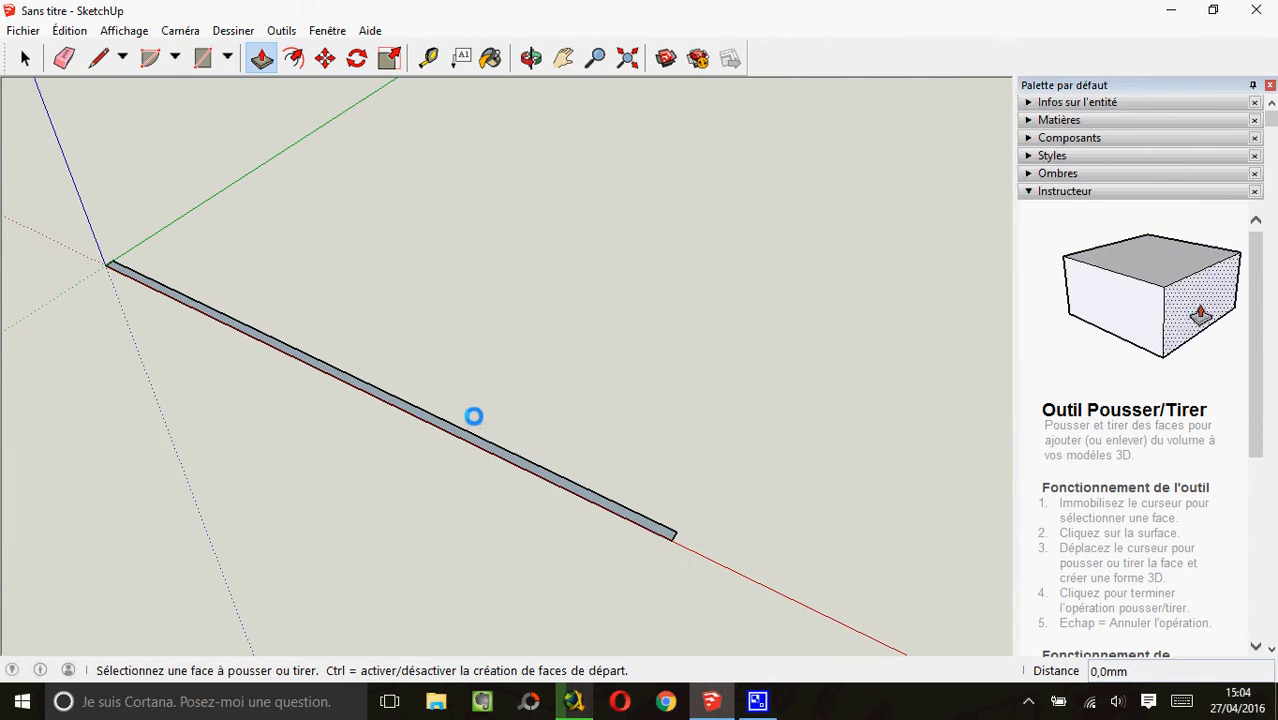
scroll(482, 425, "up", 3)
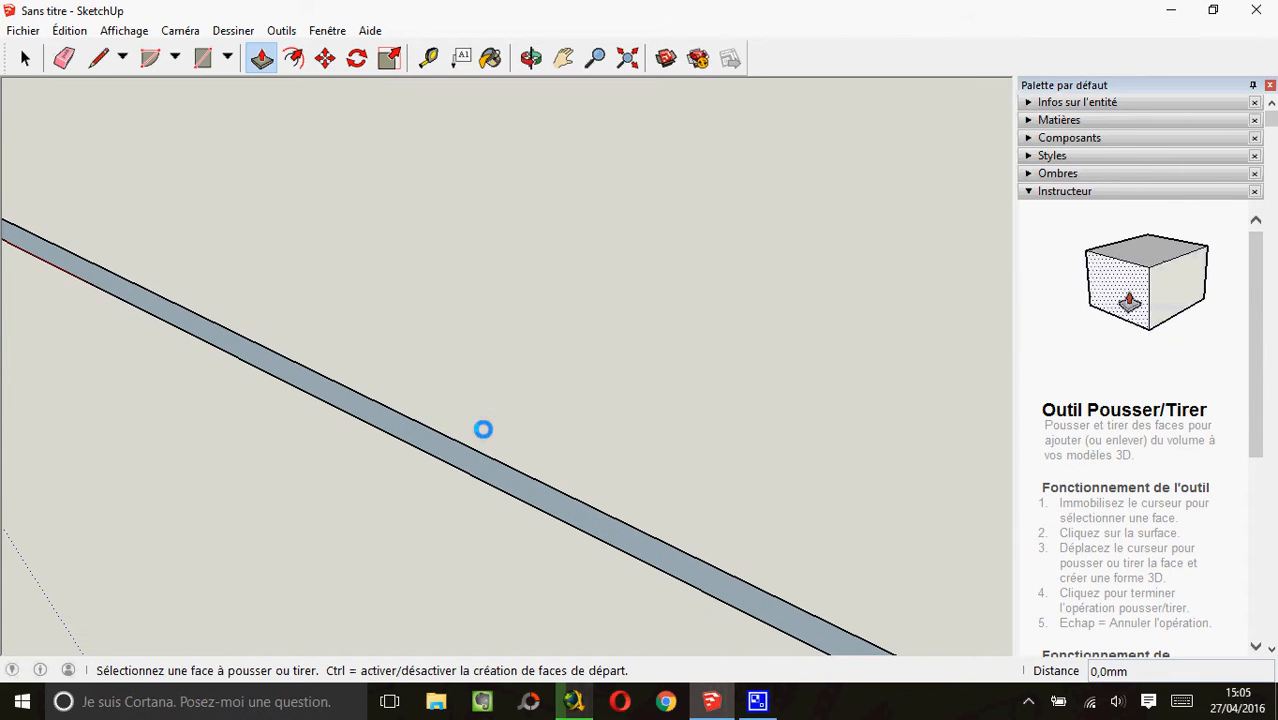
left_click(481, 455)
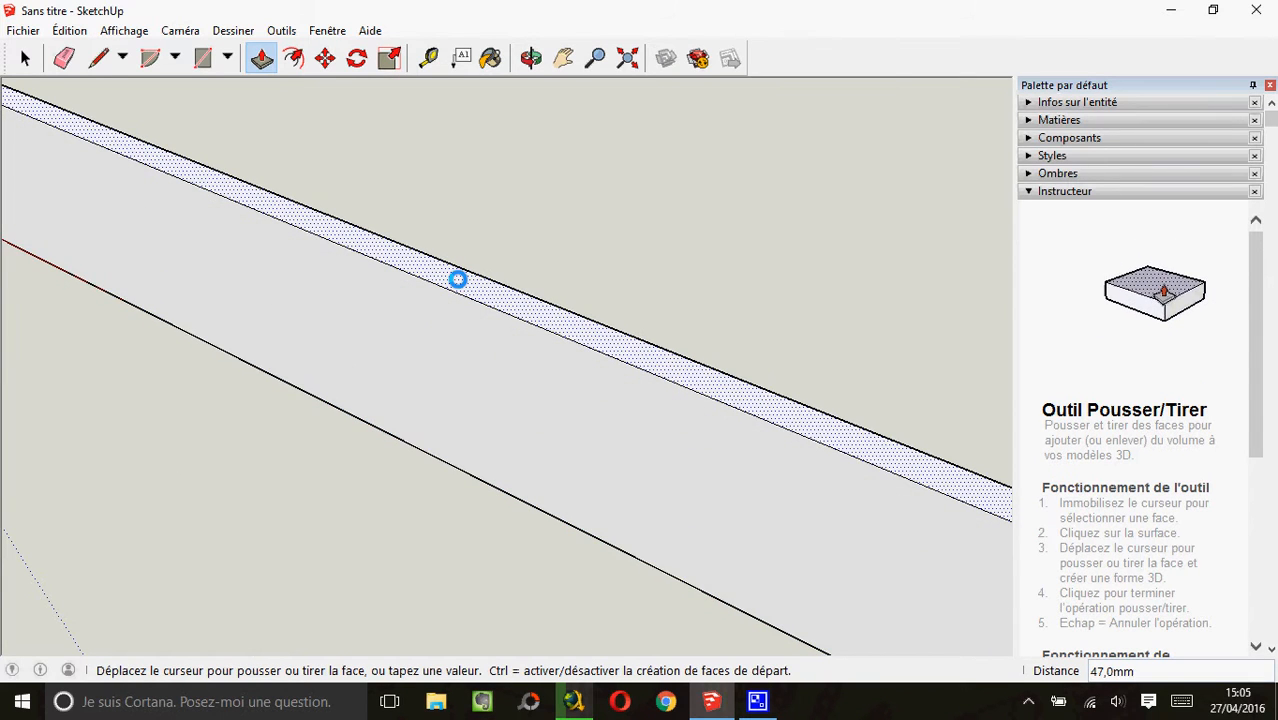
type("540")
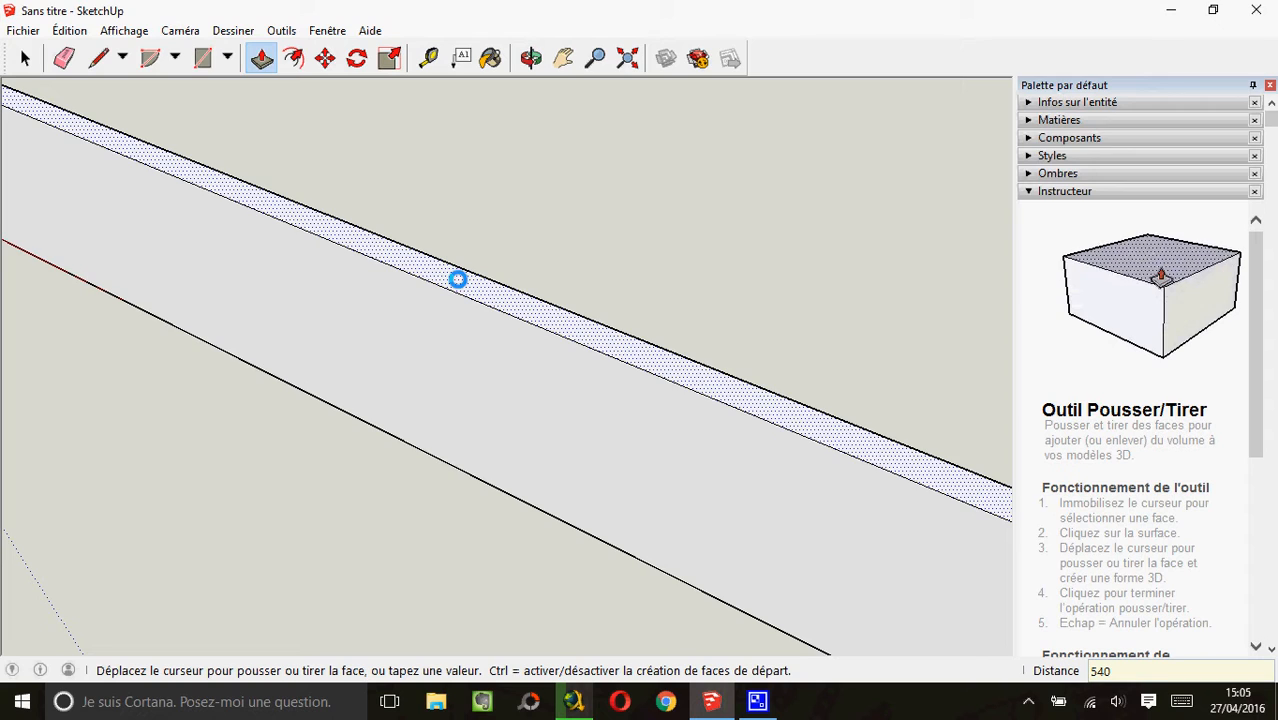
key("Return")
Place a guide line on the panel's front face, parallel to and offset below its top edge
scroll(455, 290, "down", 8)
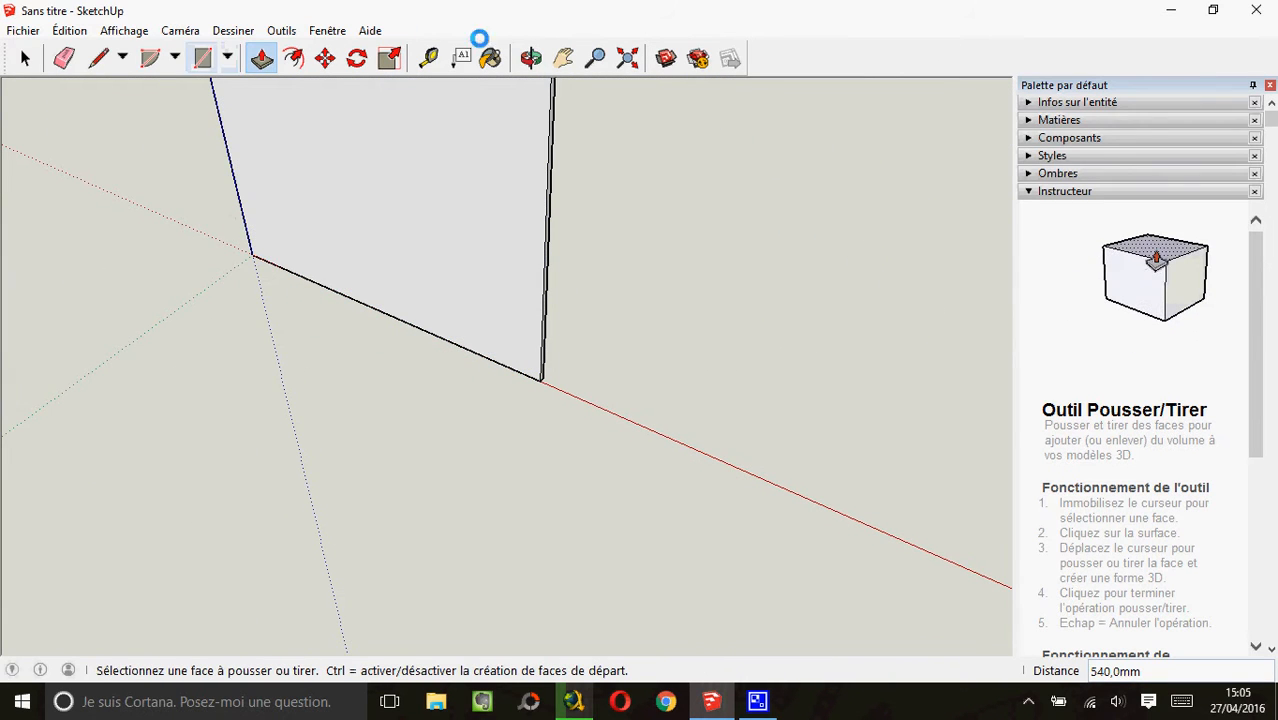
left_click(563, 58)
left_click_drag(550, 106, 580, 378)
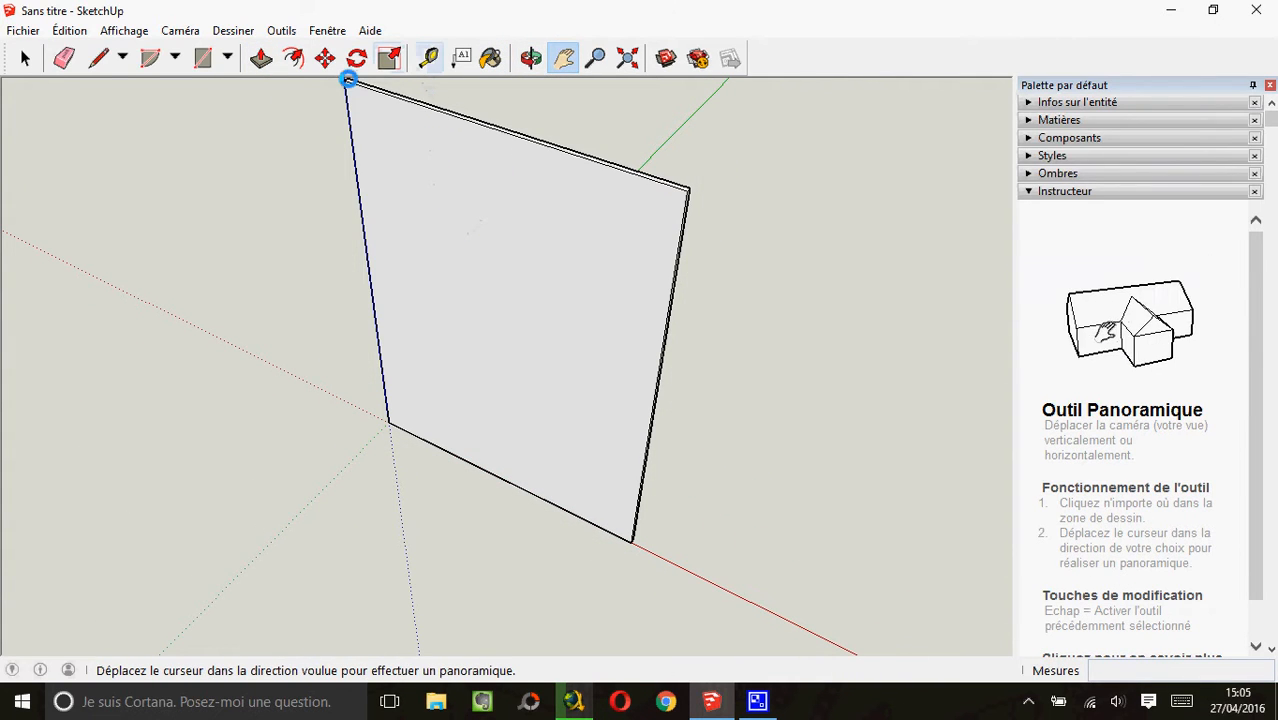
key("t")
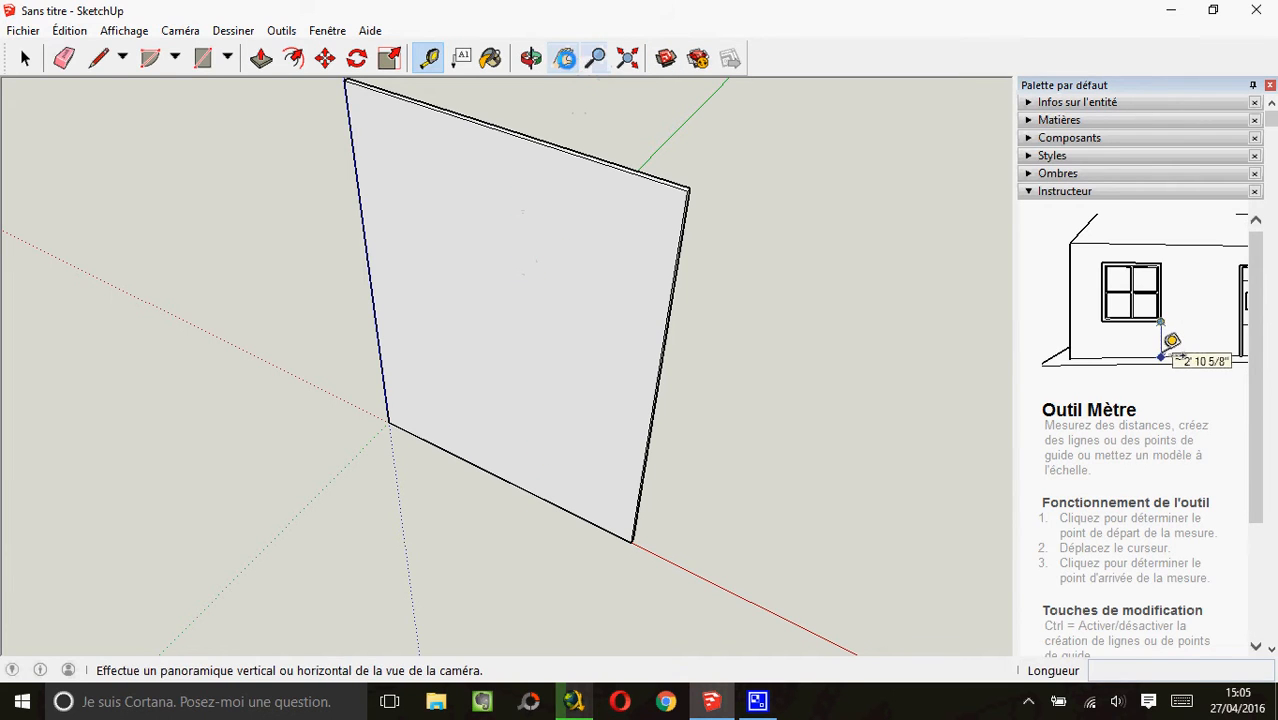
left_click(564, 58)
left_click_drag(519, 317, 556, 384)
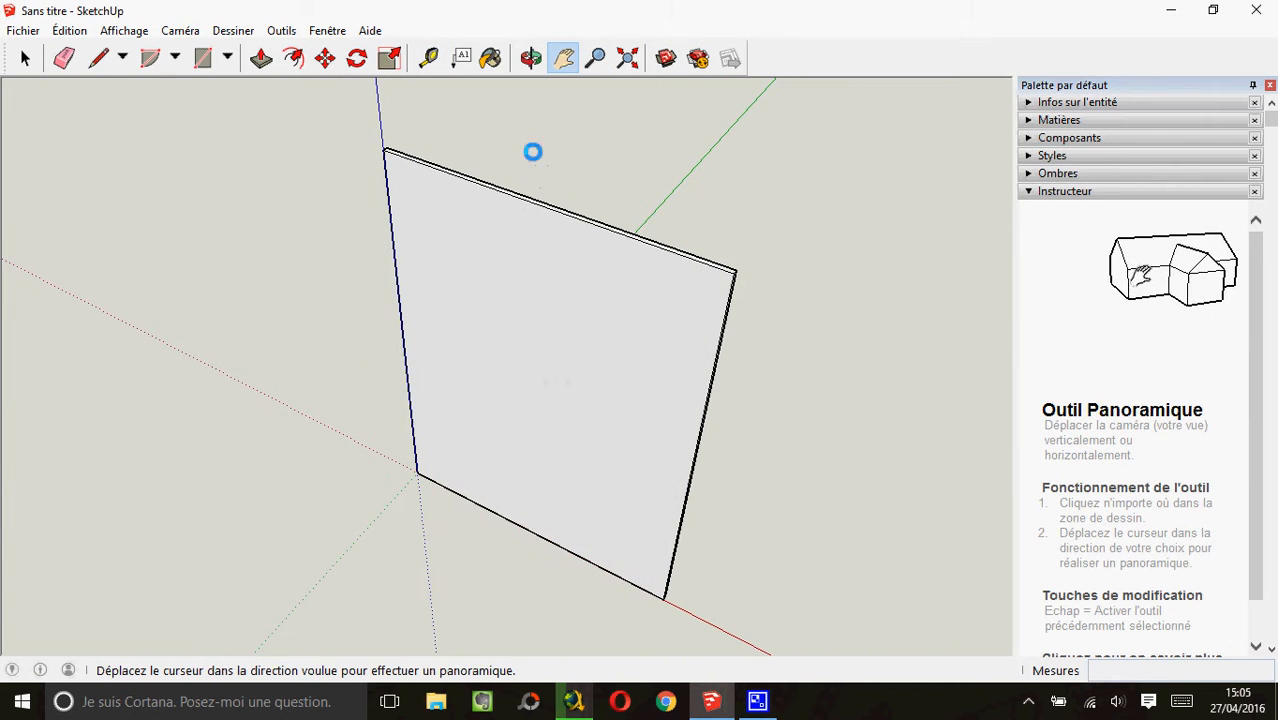
left_click(531, 58)
left_click_drag(613, 434, 658, 311)
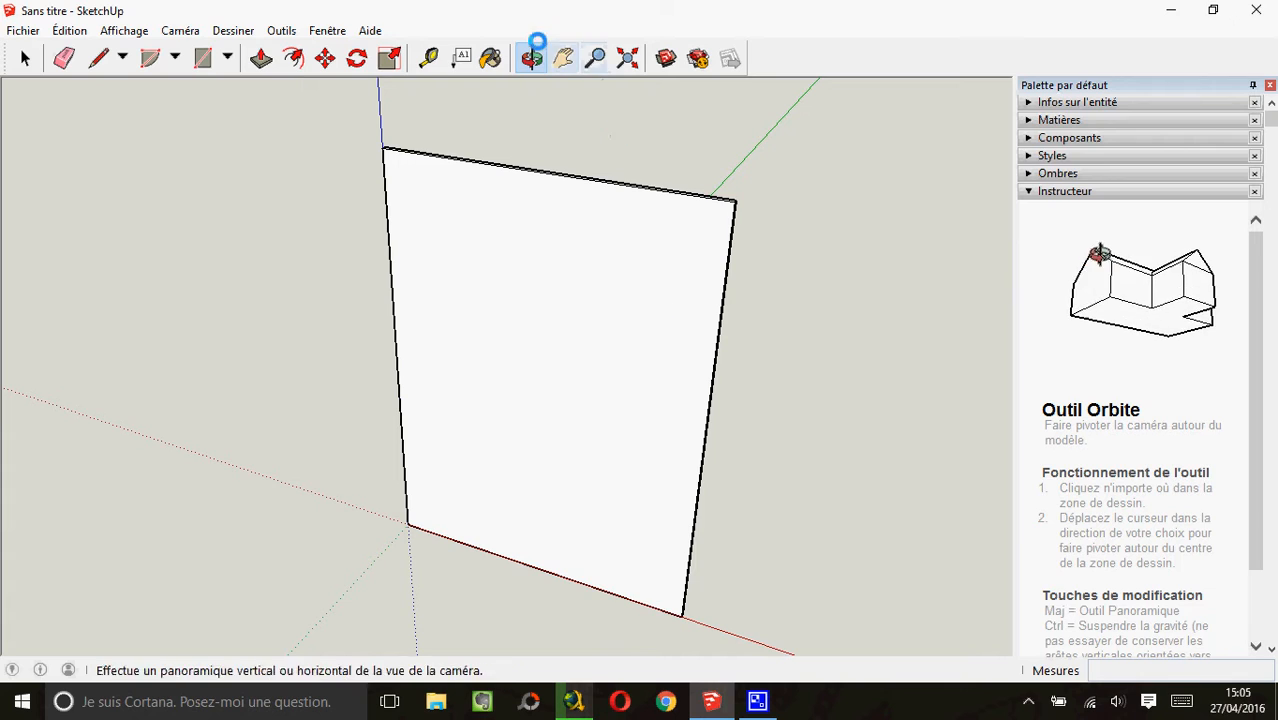
left_click(428, 58)
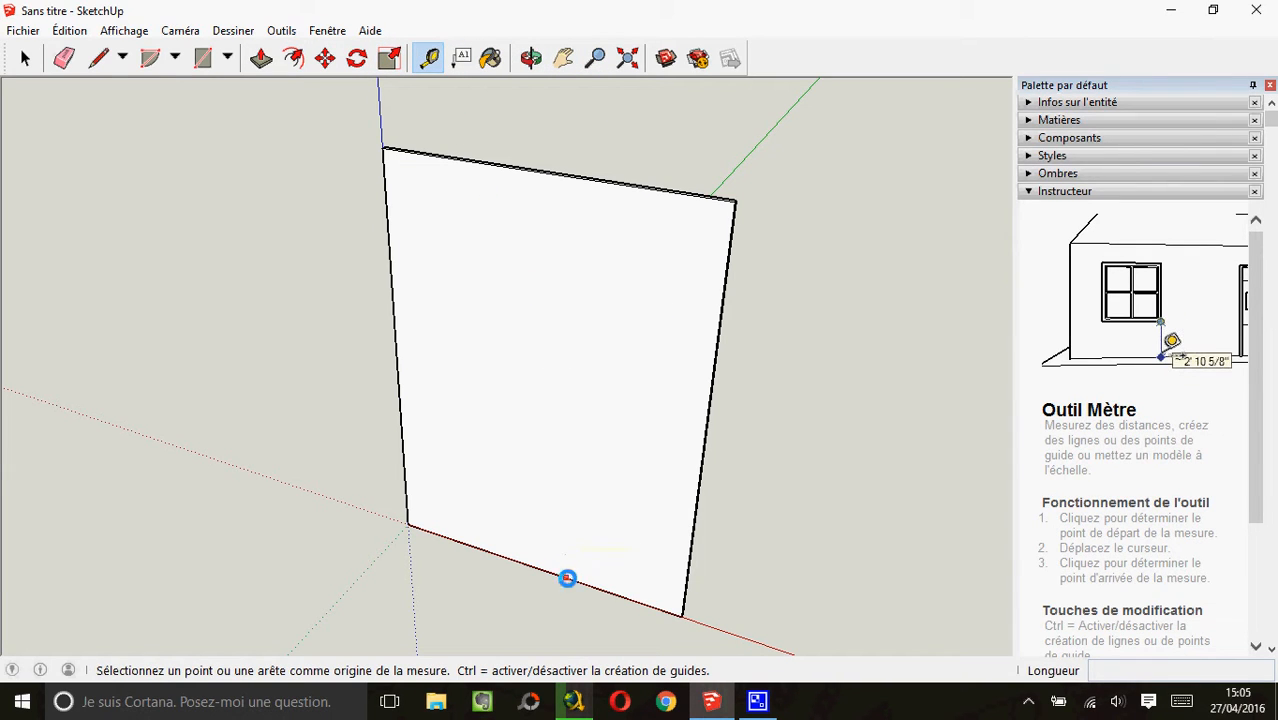
scroll(619, 576, "up", 2)
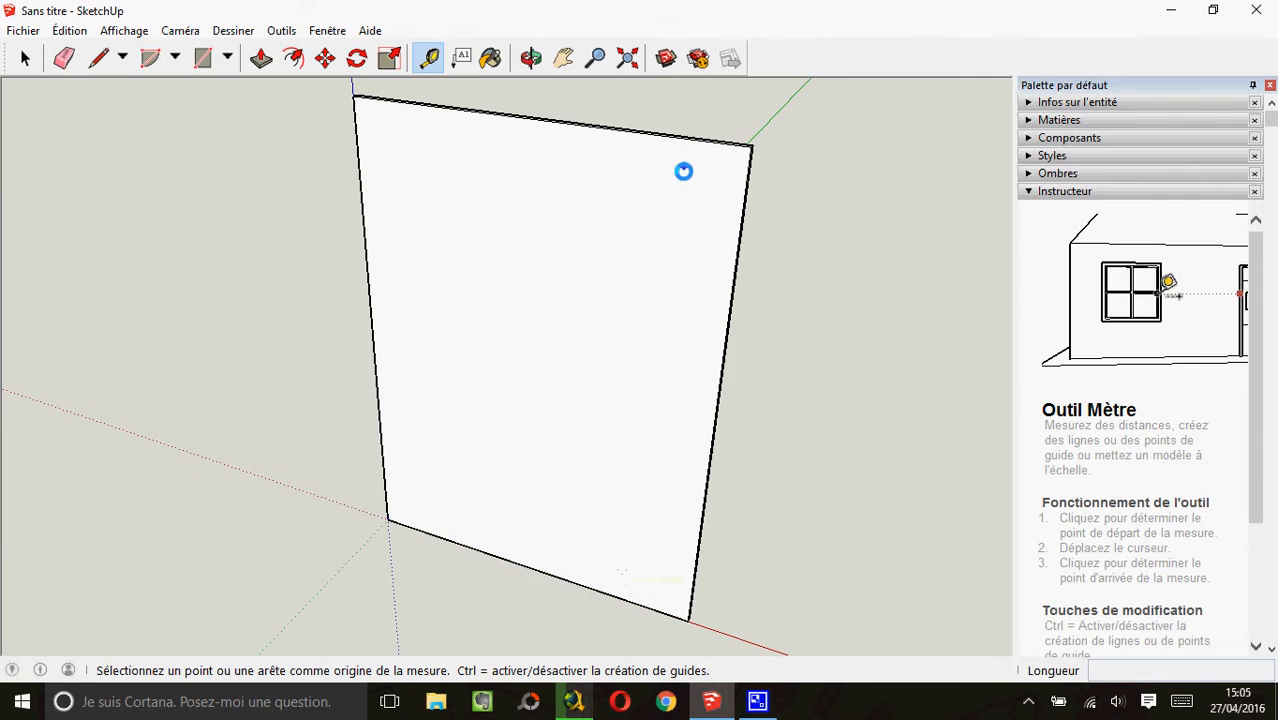
scroll(683, 171, "up", 2)
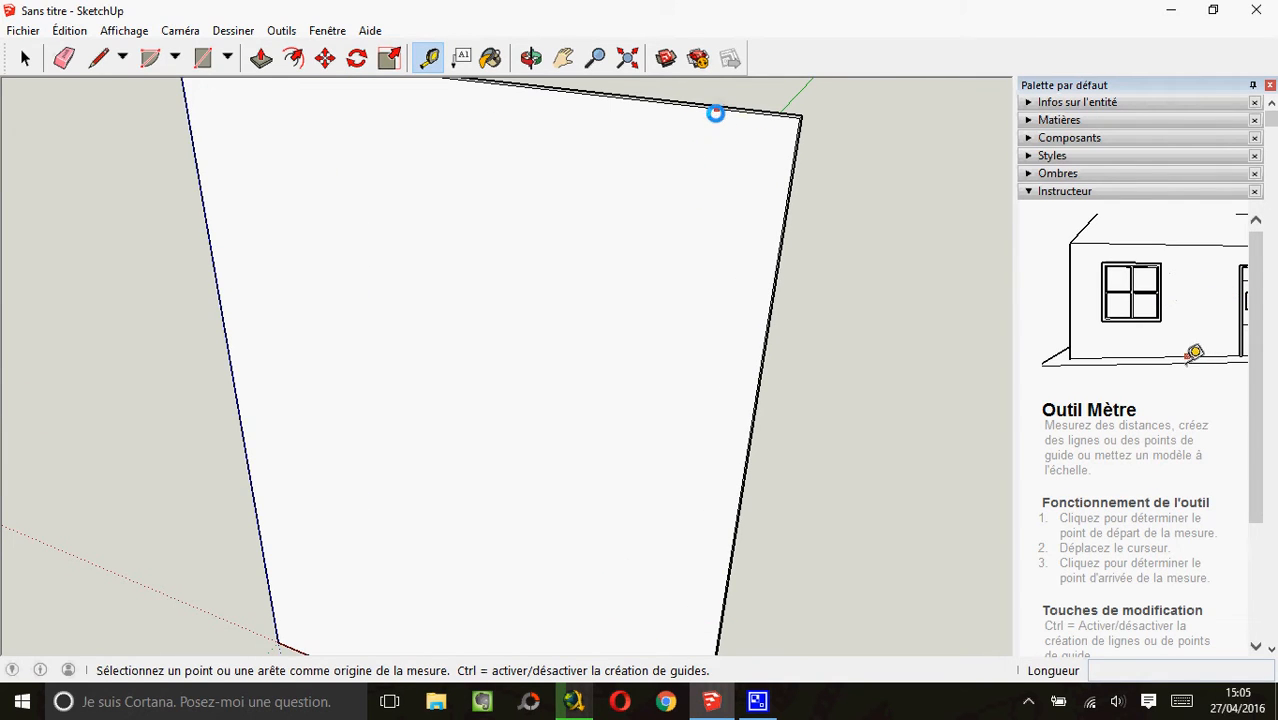
scroll(715, 113, "up", 2)
left_click(563, 57)
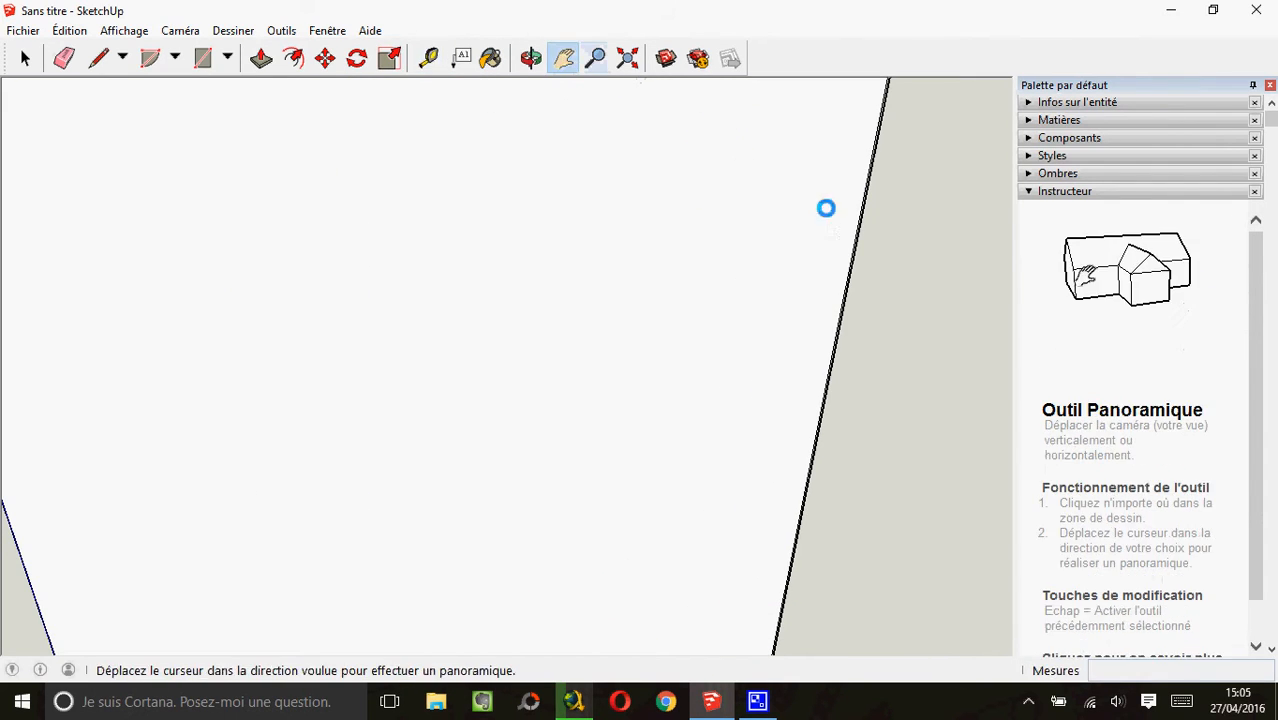
left_click_drag(826, 208, 804, 314)
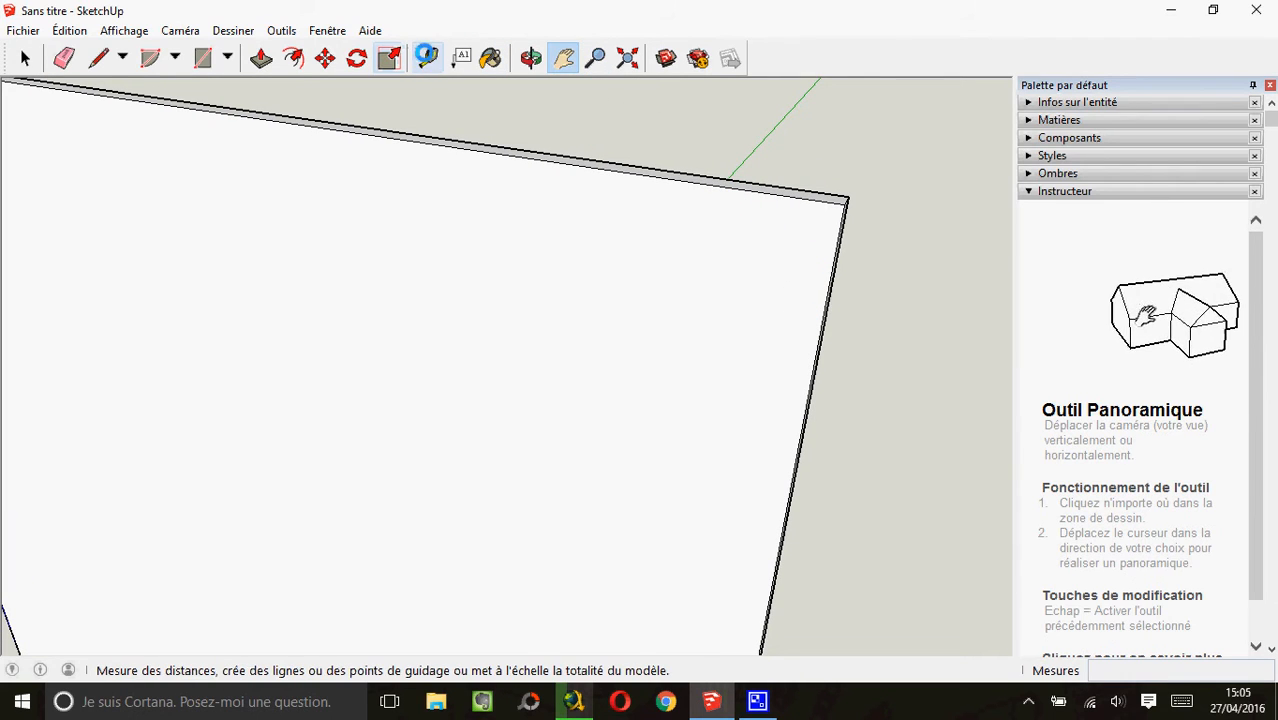
left_click(427, 57)
left_click(730, 192)
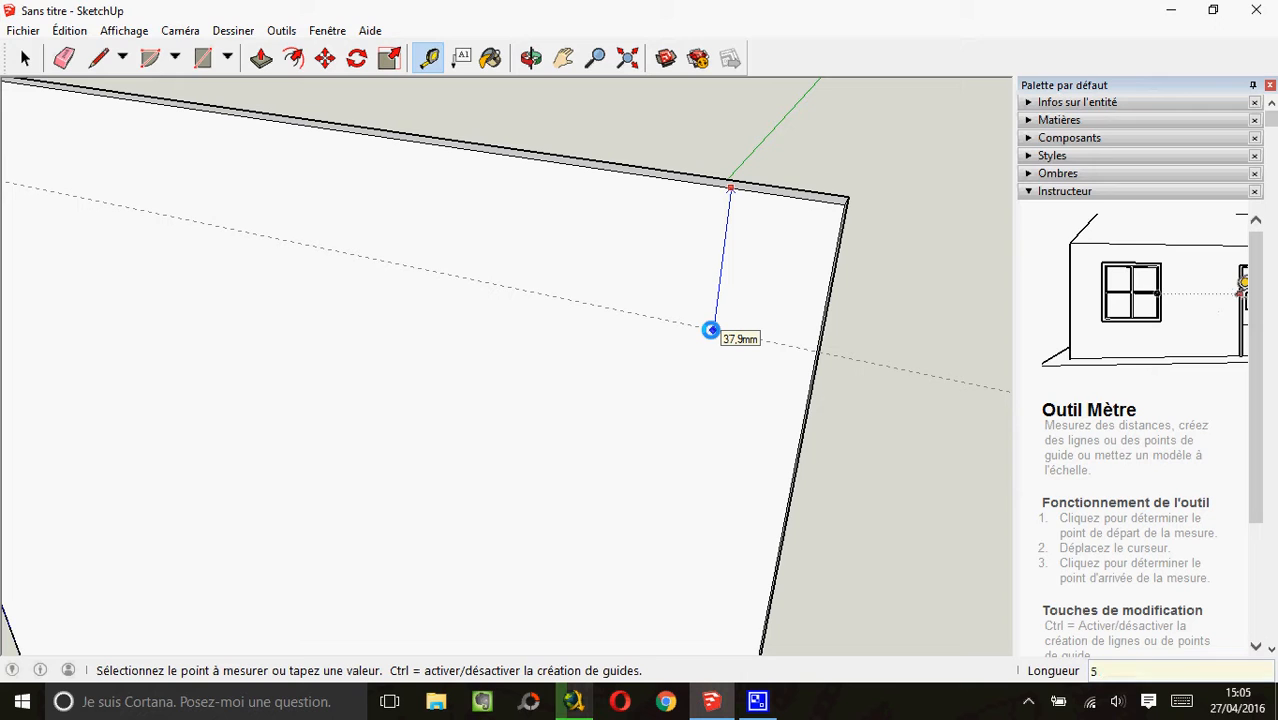
key("Return")
Place a second horizontal guide below the first one, and a third guide 50 mm below the second
scroll(722, 379, "down", 4)
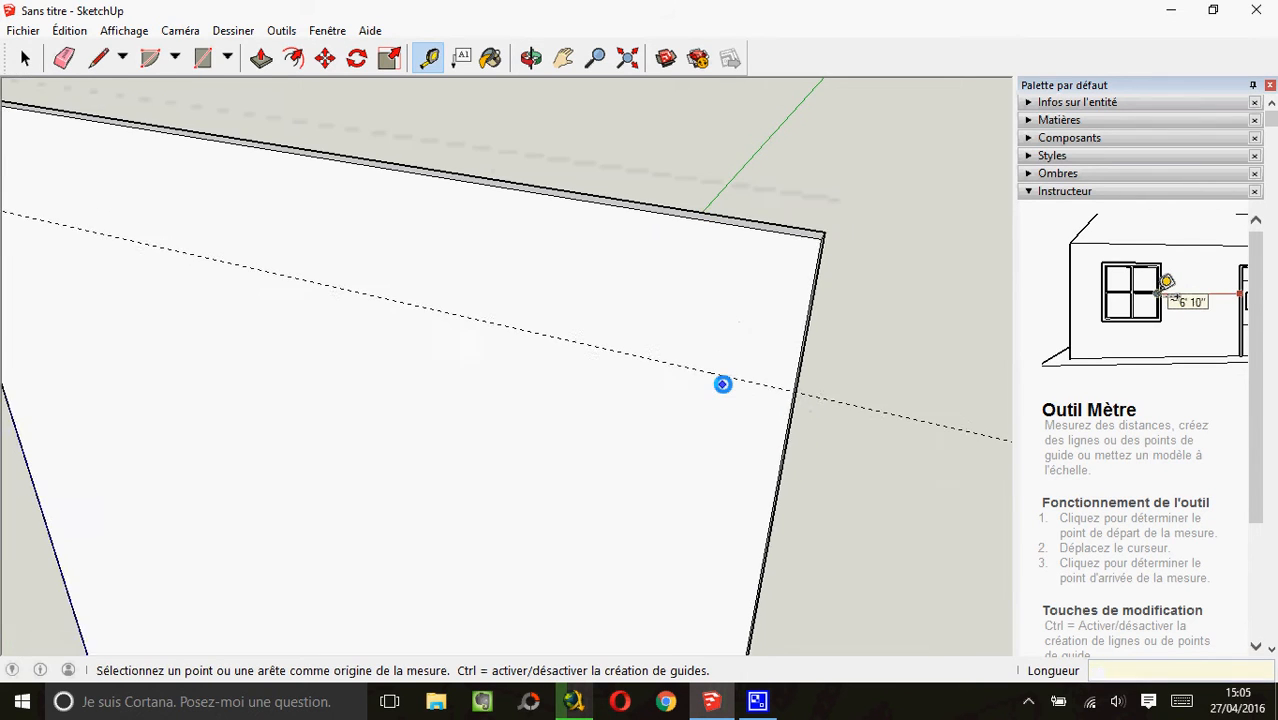
left_click(667, 370)
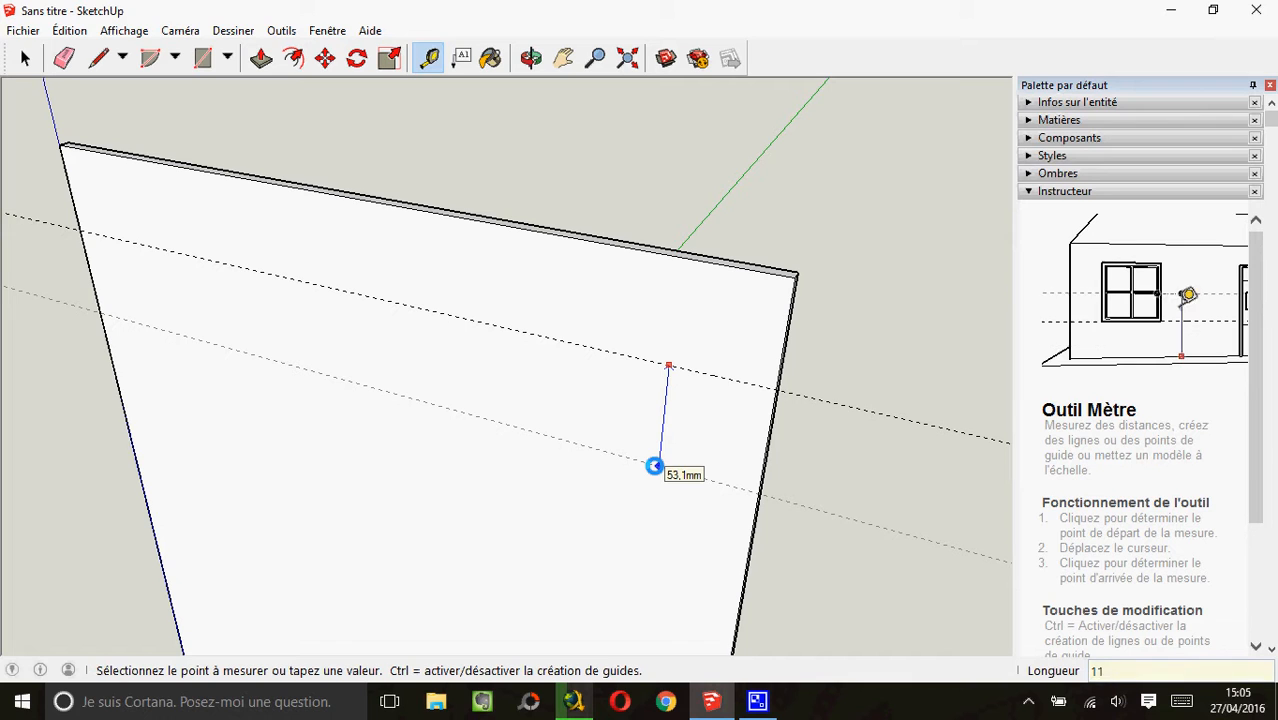
key("Return")
scroll(650, 462, "down", 3)
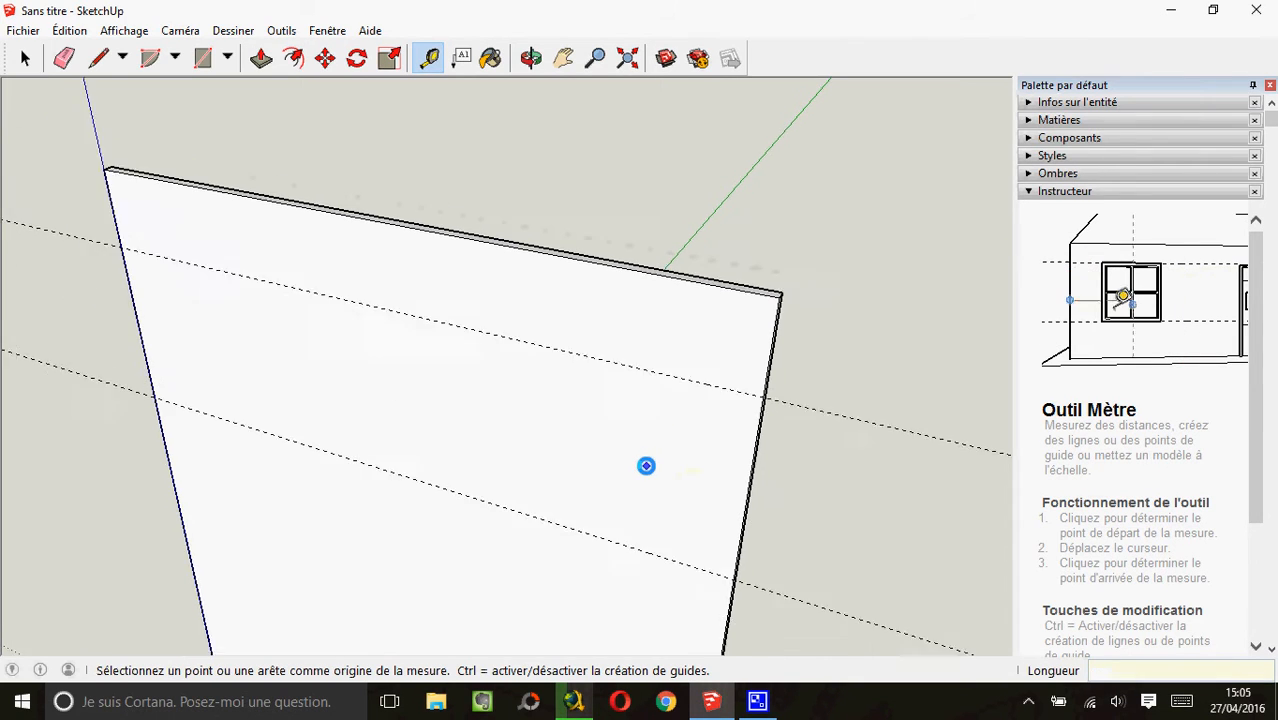
left_click(628, 535)
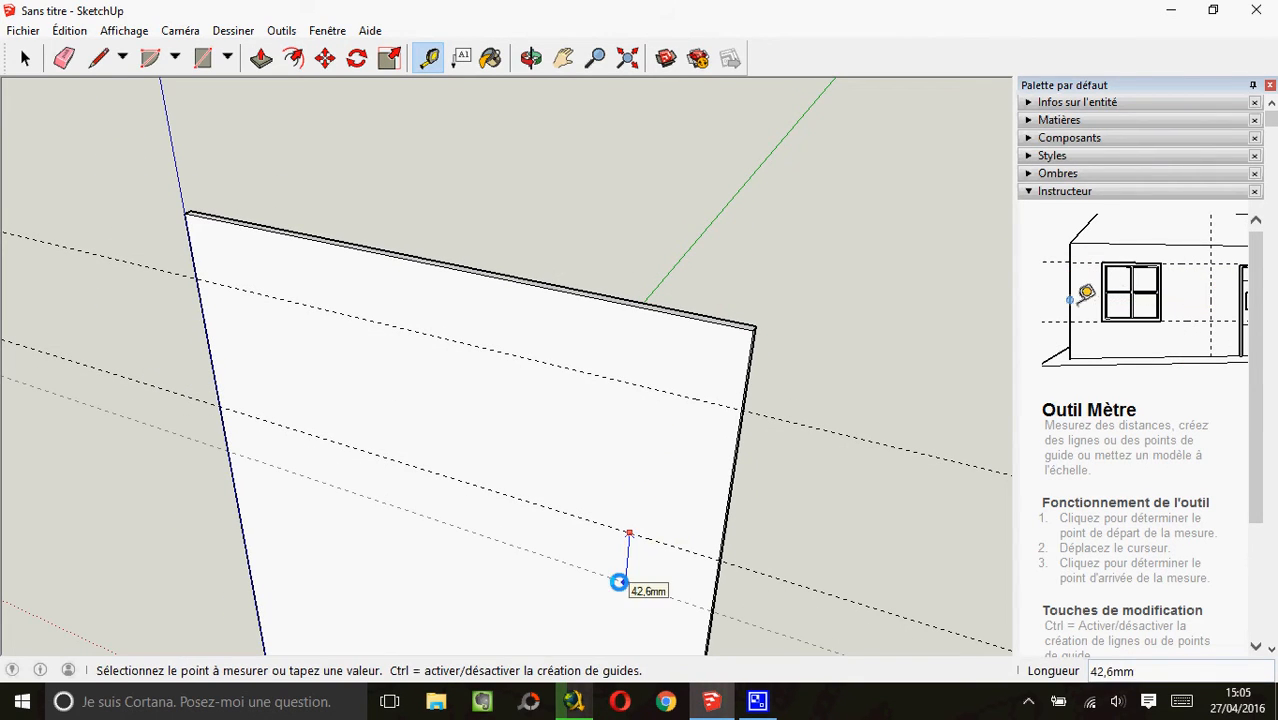
type("50")
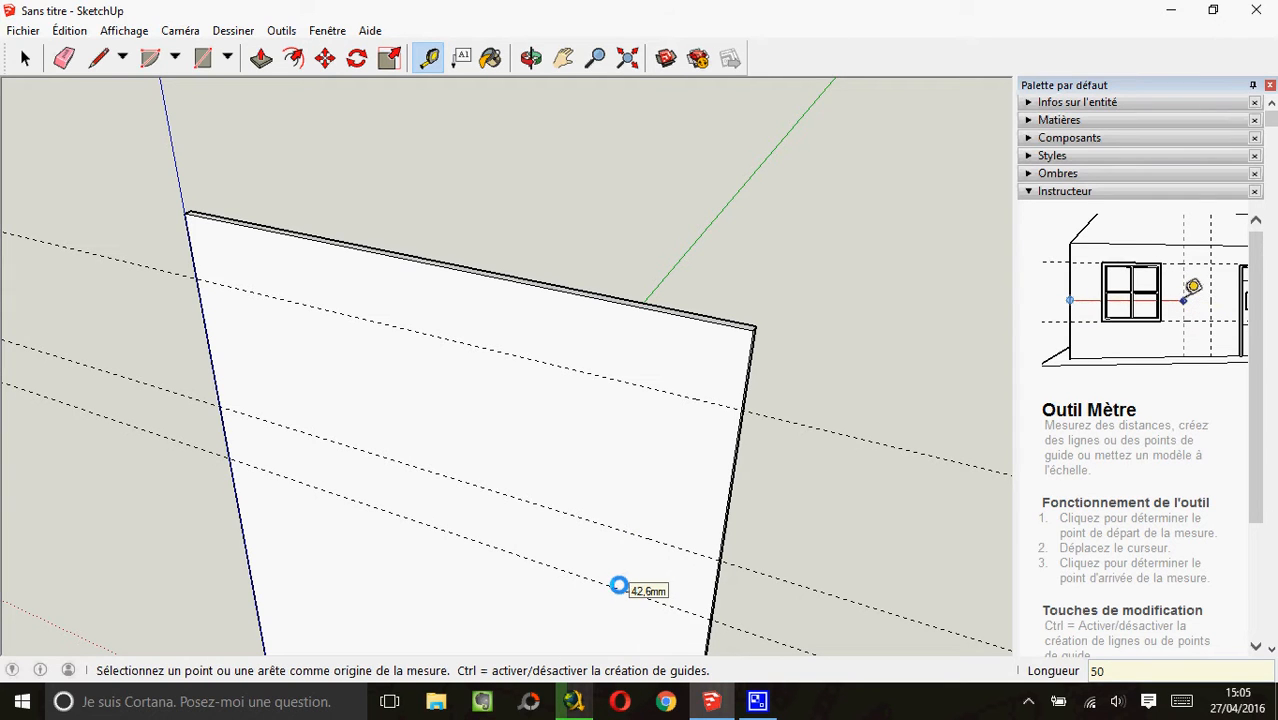
Place a fourth horizontal guide on the panel's lower half, offset downward from the third guide
left_click(562, 58)
left_click_drag(538, 575, 548, 328)
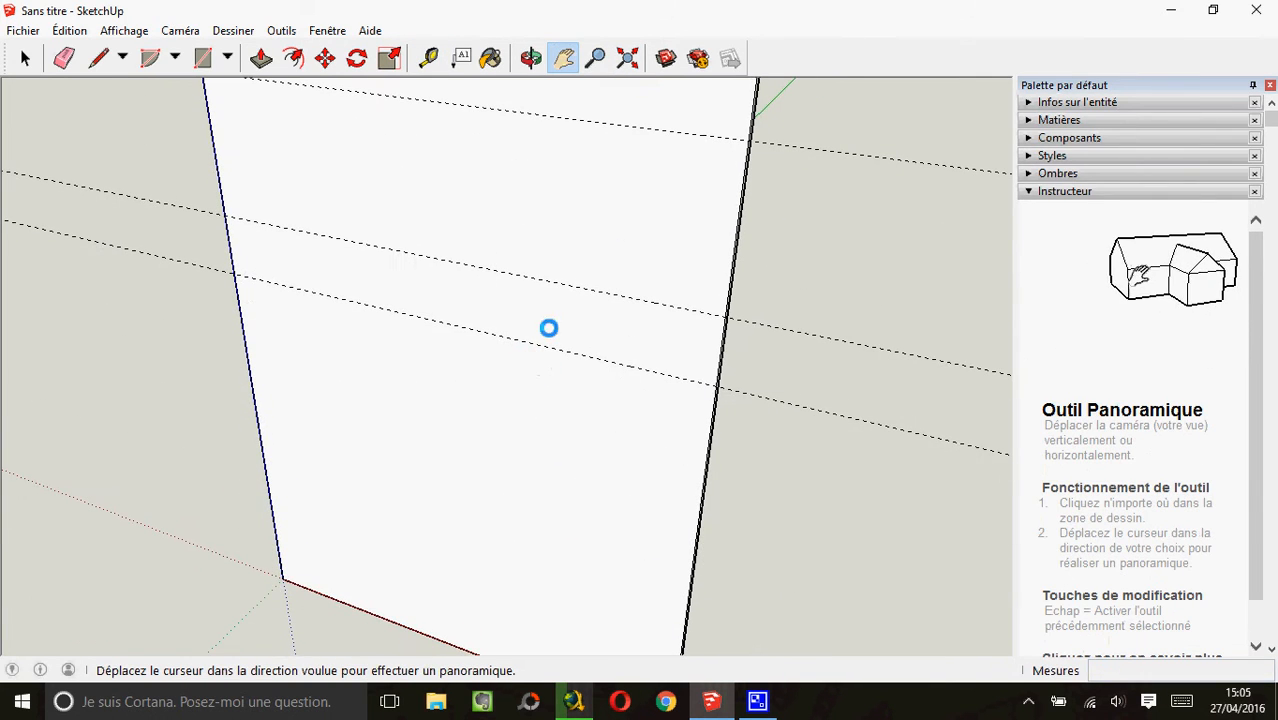
left_click(430, 59)
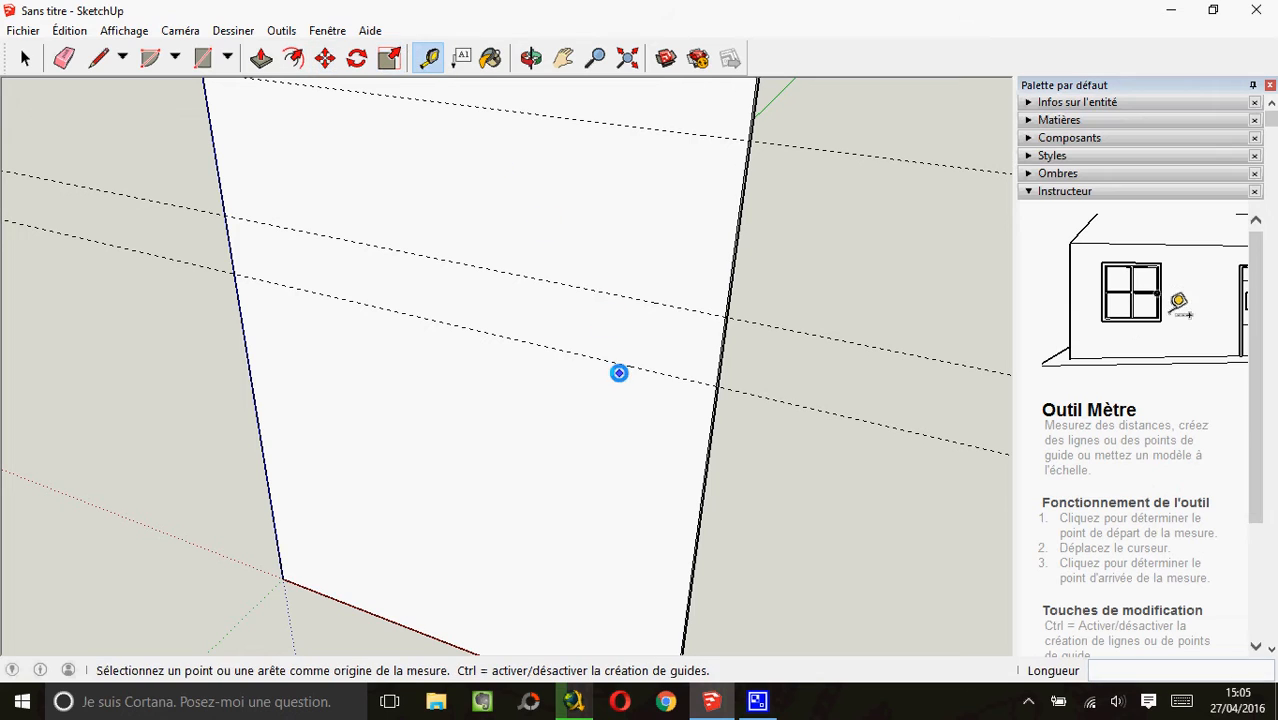
left_click(620, 365)
type("1")
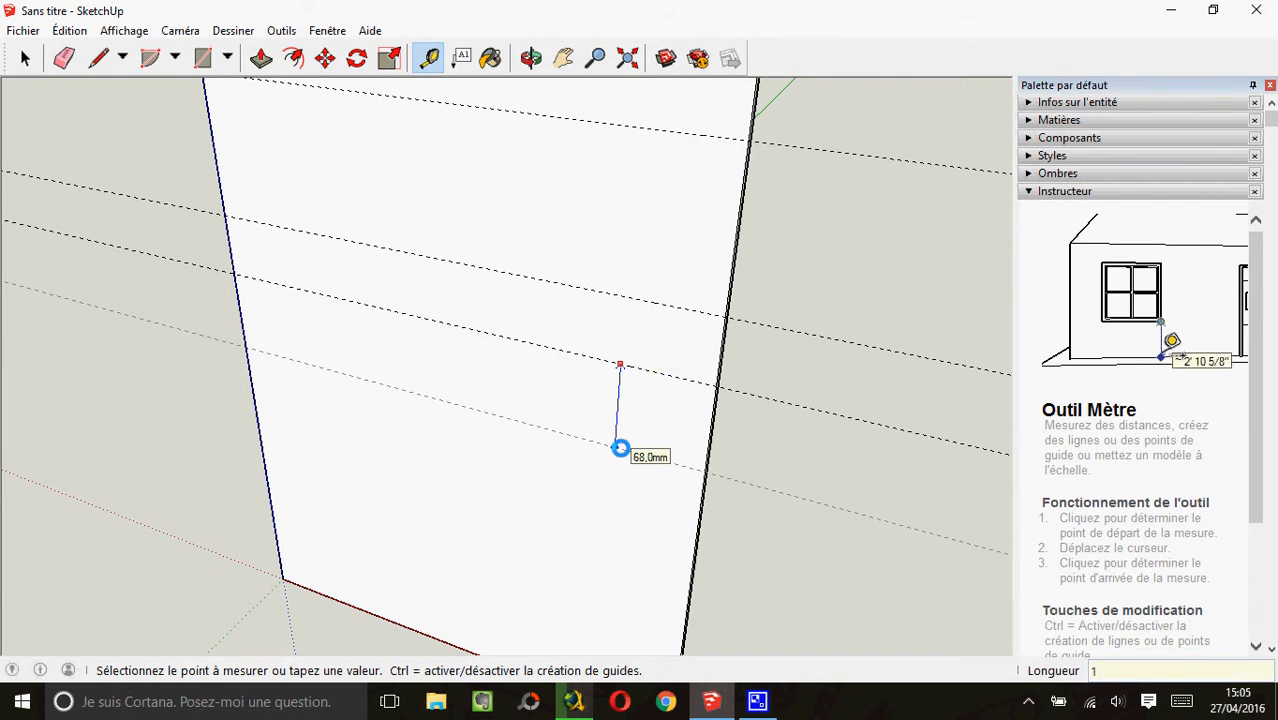
type("00")
key("Return")
Place a fifth horizontal guide 50 mm below the fourth one, near the panel's bottom edge
scroll(601, 581, "down", 1)
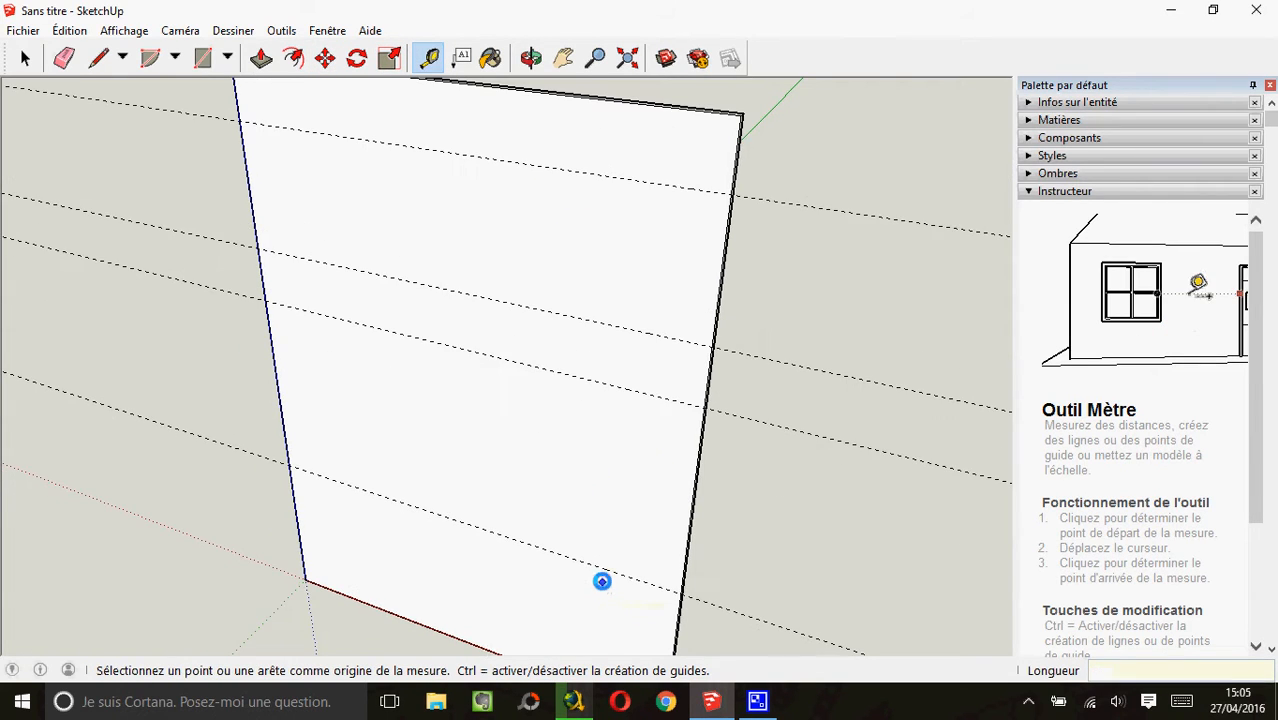
left_click(603, 569)
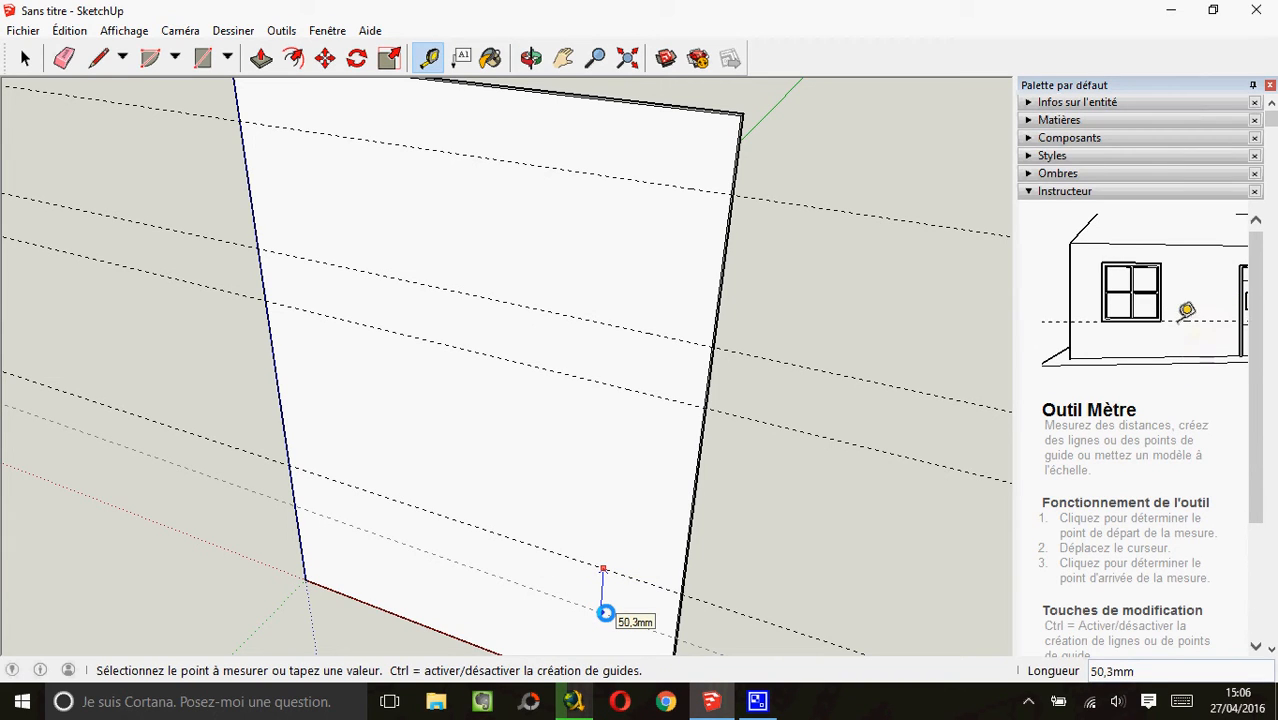
type("50")
key("Return")
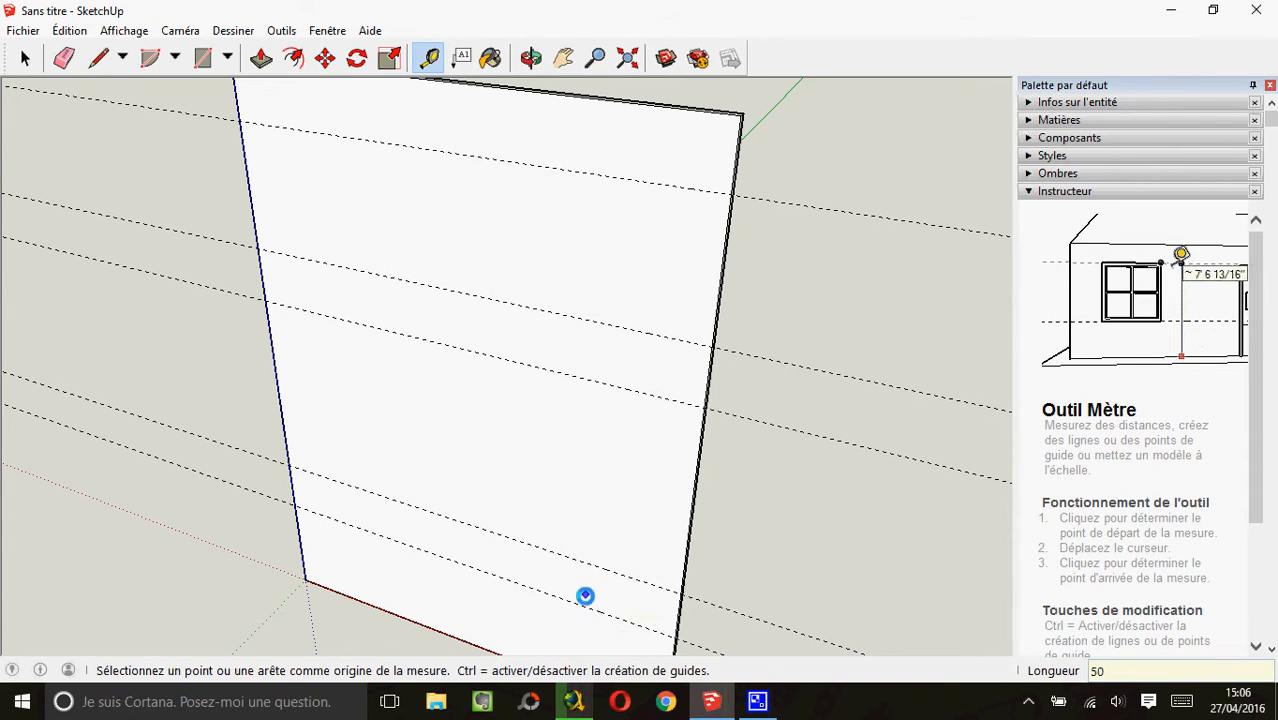
Measure the distance from the lowest guide up to a point on the panel's front face
scroll(593, 568, "down", 2)
left_click(610, 602)
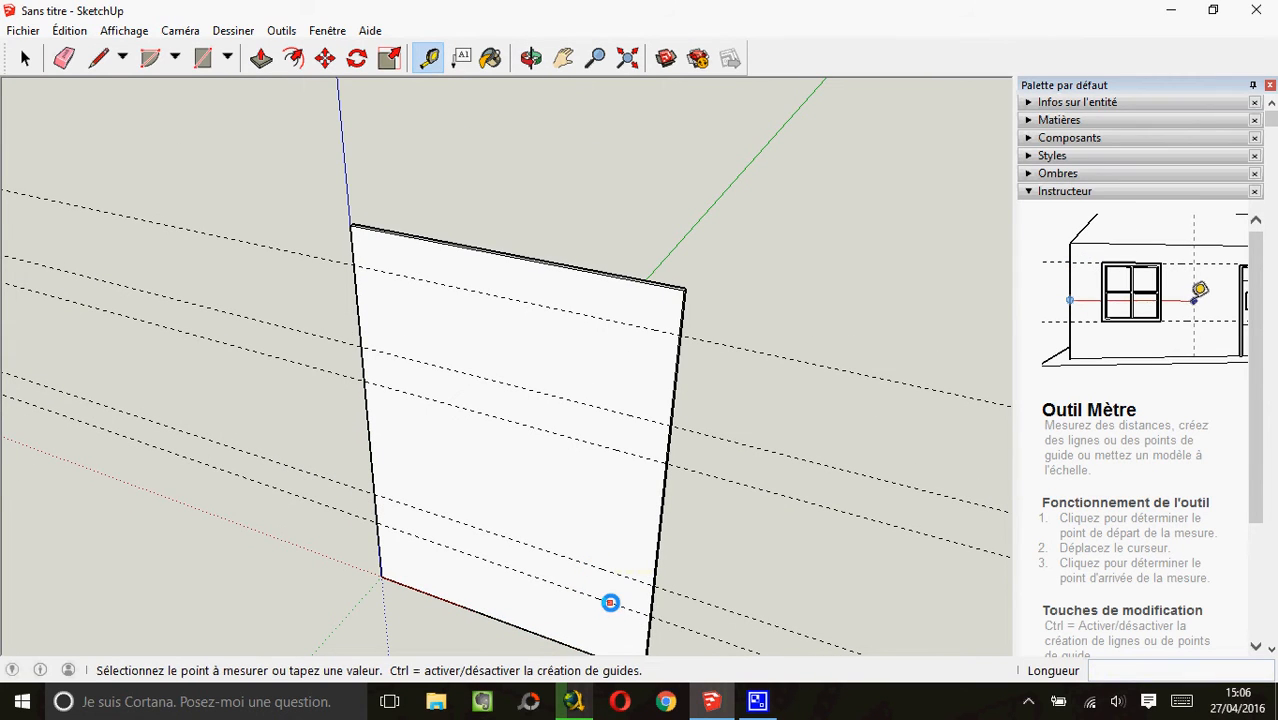
left_click(600, 509)
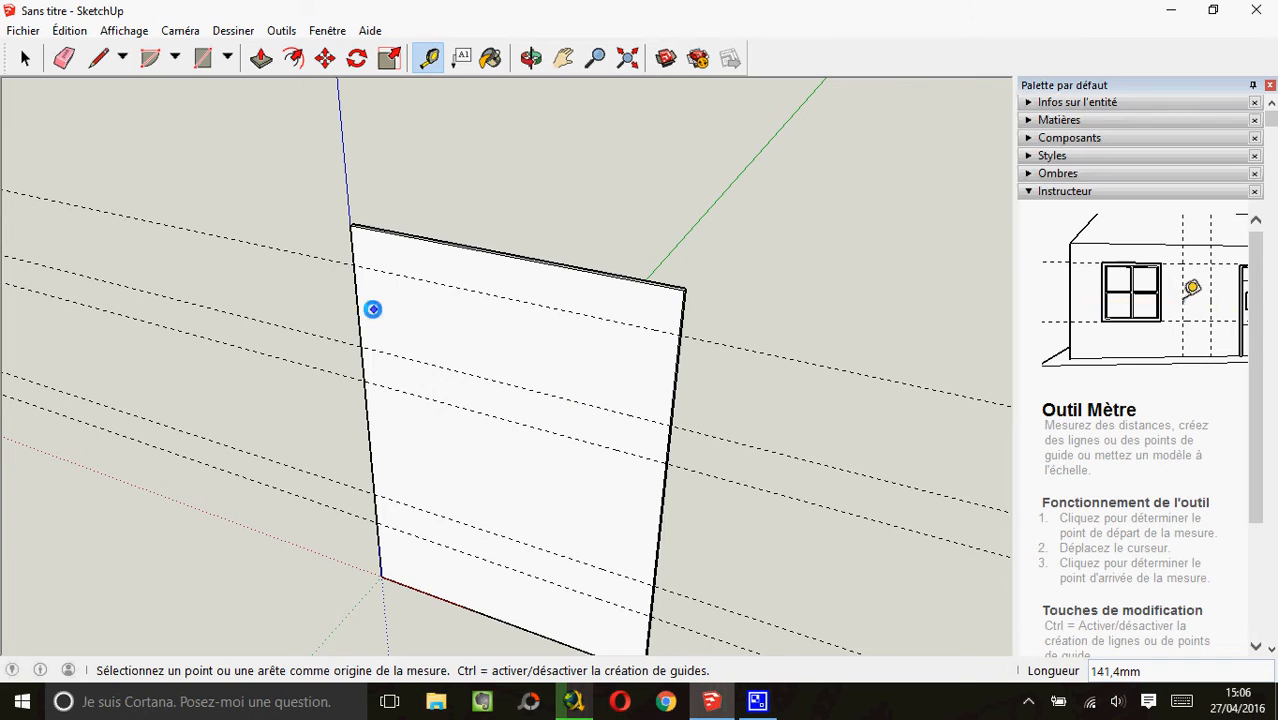
Place a vertical guide on the front face, 50 mm inward from the panel's edge on the blue axis
scroll(369, 313, "up", 5)
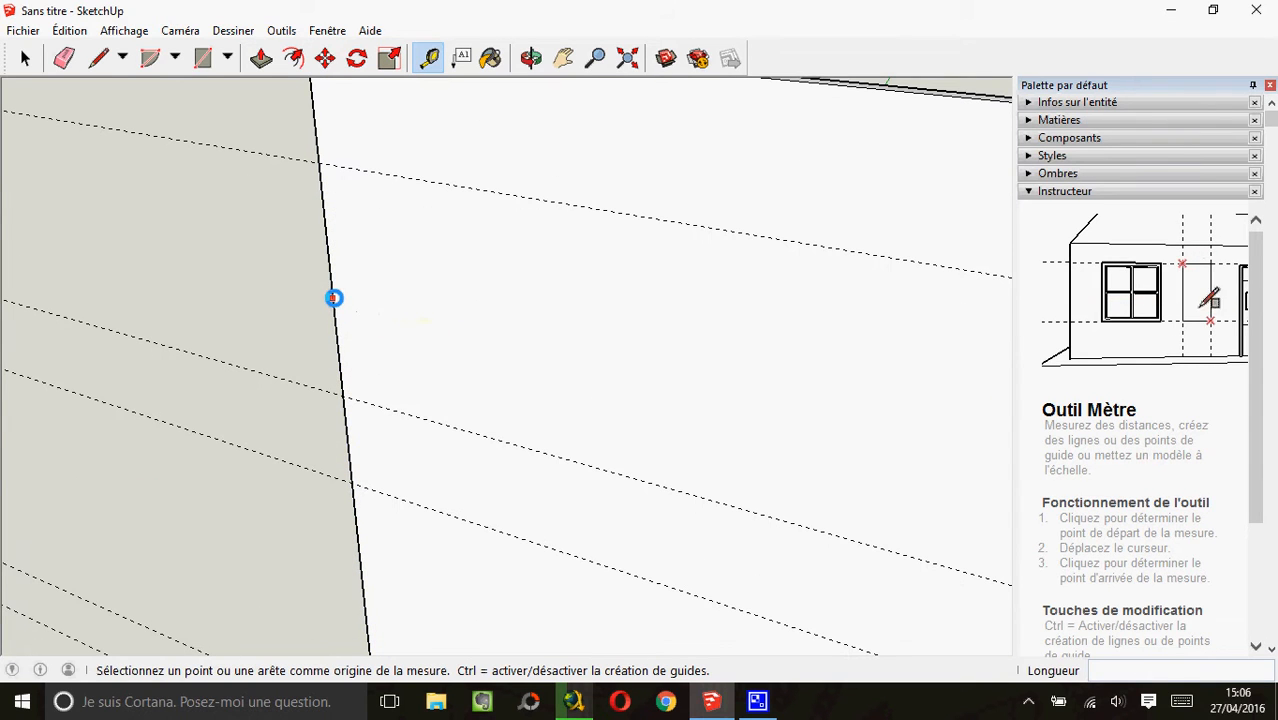
left_click(334, 298)
type("50")
key("Return")
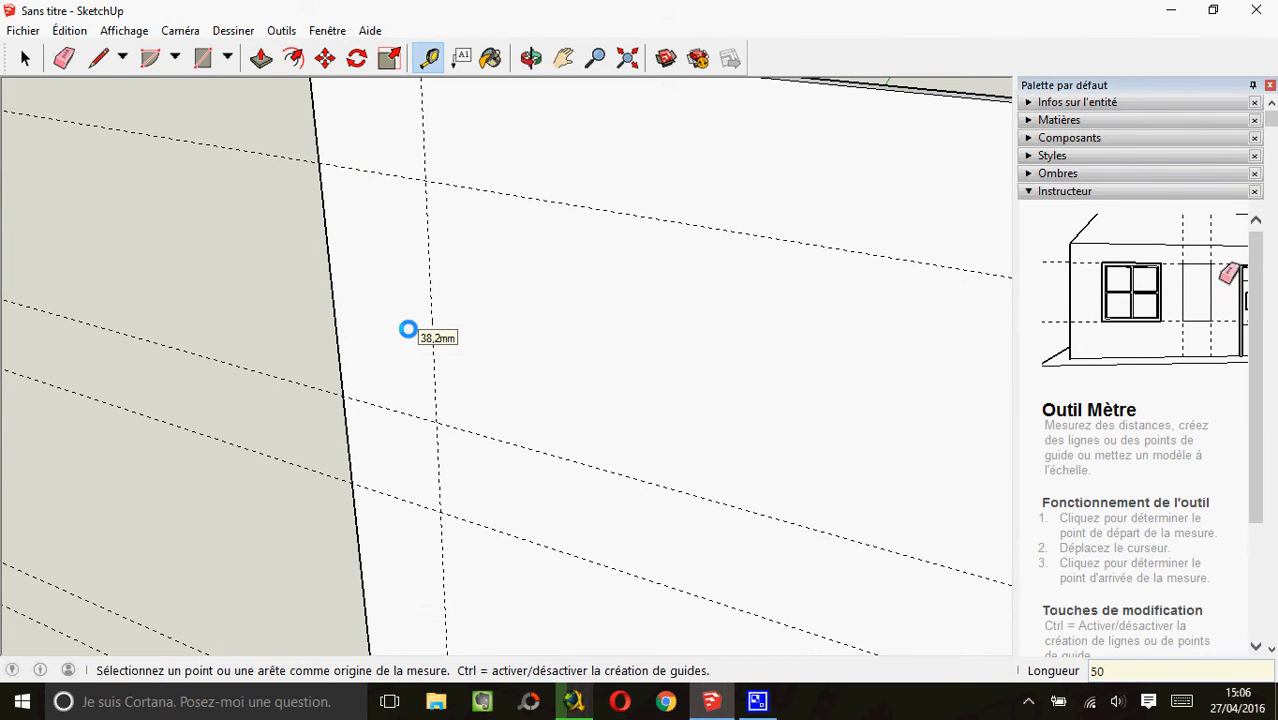
Place a second vertical guide on the front face, 50 mm inward from the panel's edge opposite the blue axis
scroll(408, 330, "down", 4)
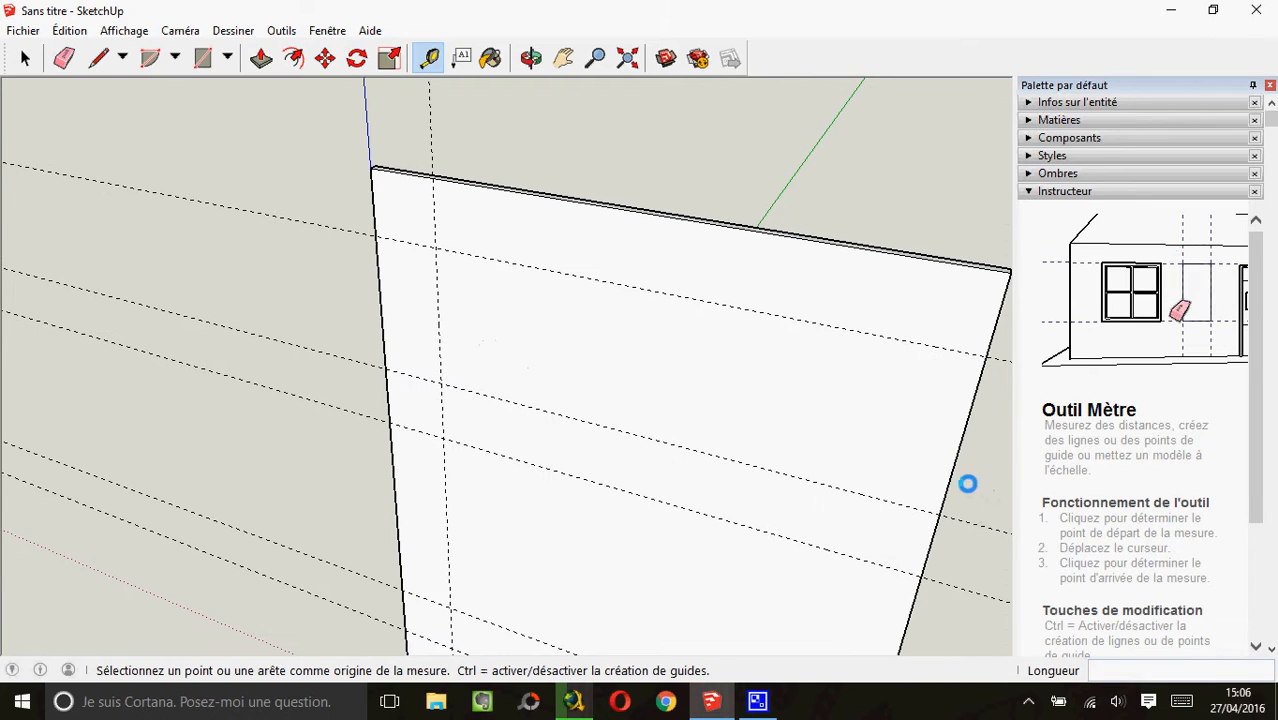
left_click(950, 475)
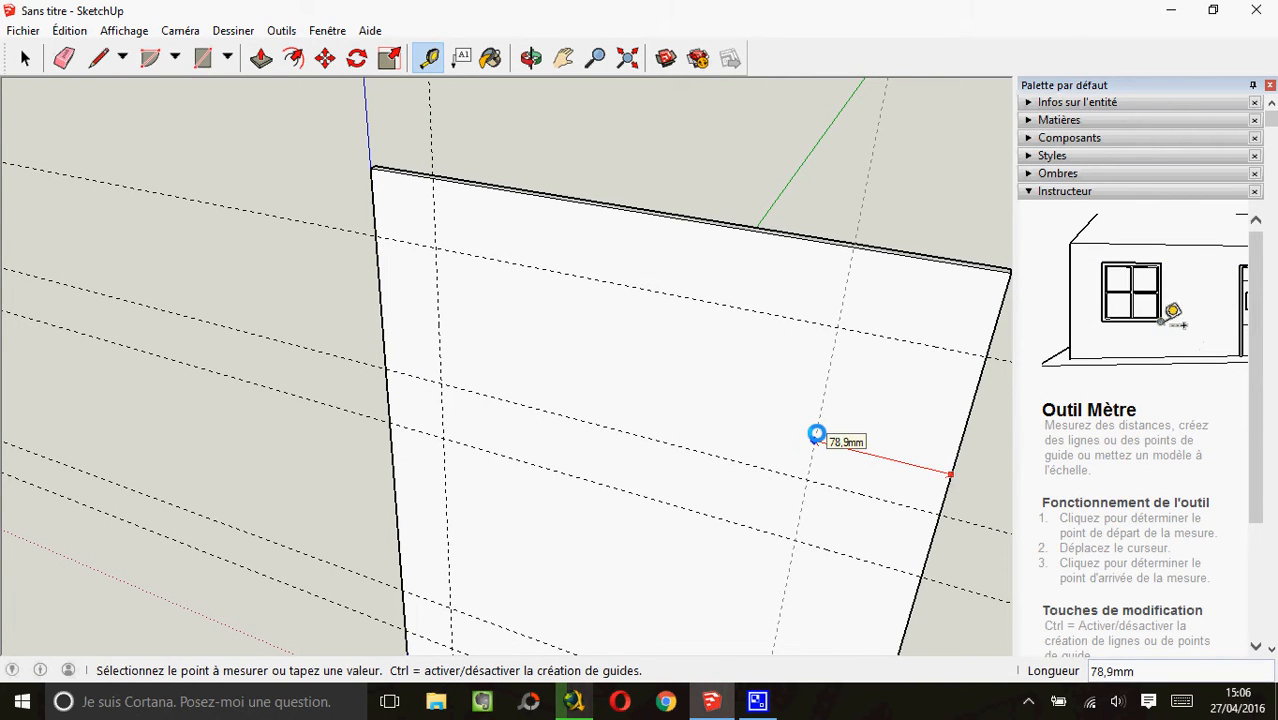
left_click(816, 434)
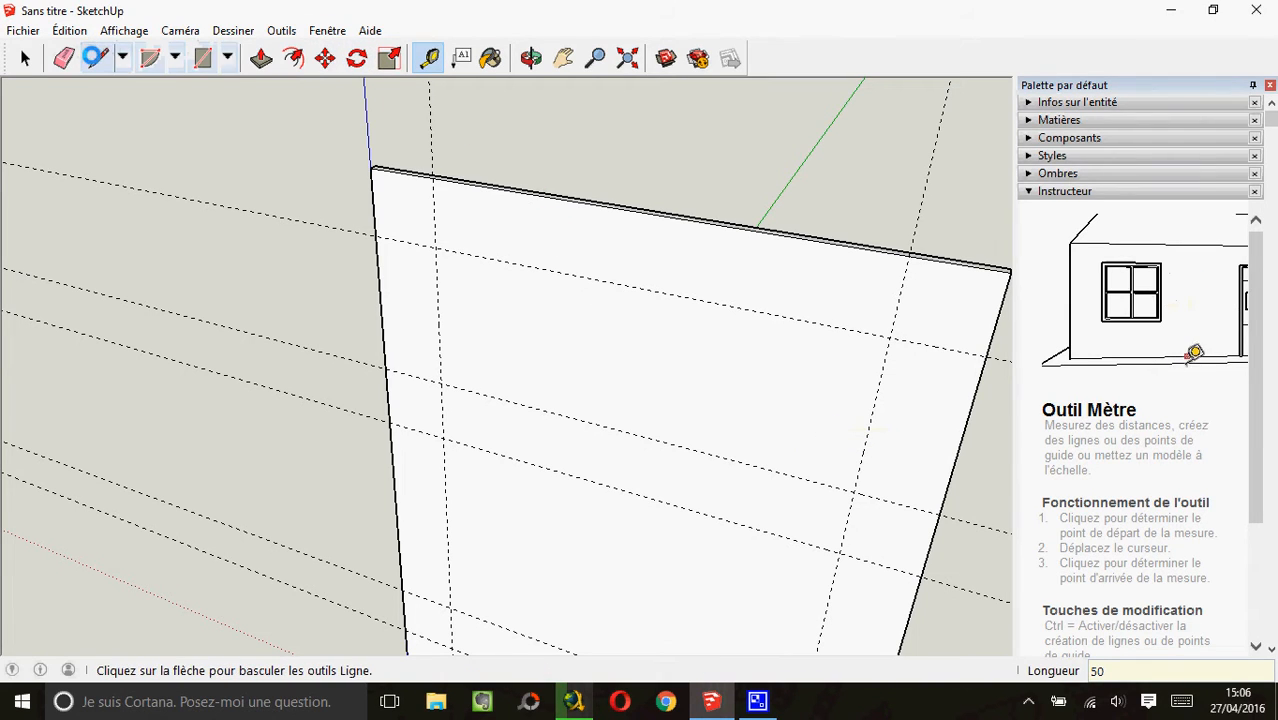
Draw the upper 300 × 110 mm rectangle on the front face with lines joining the guide intersections
left_click(96, 57)
left_click(436, 248)
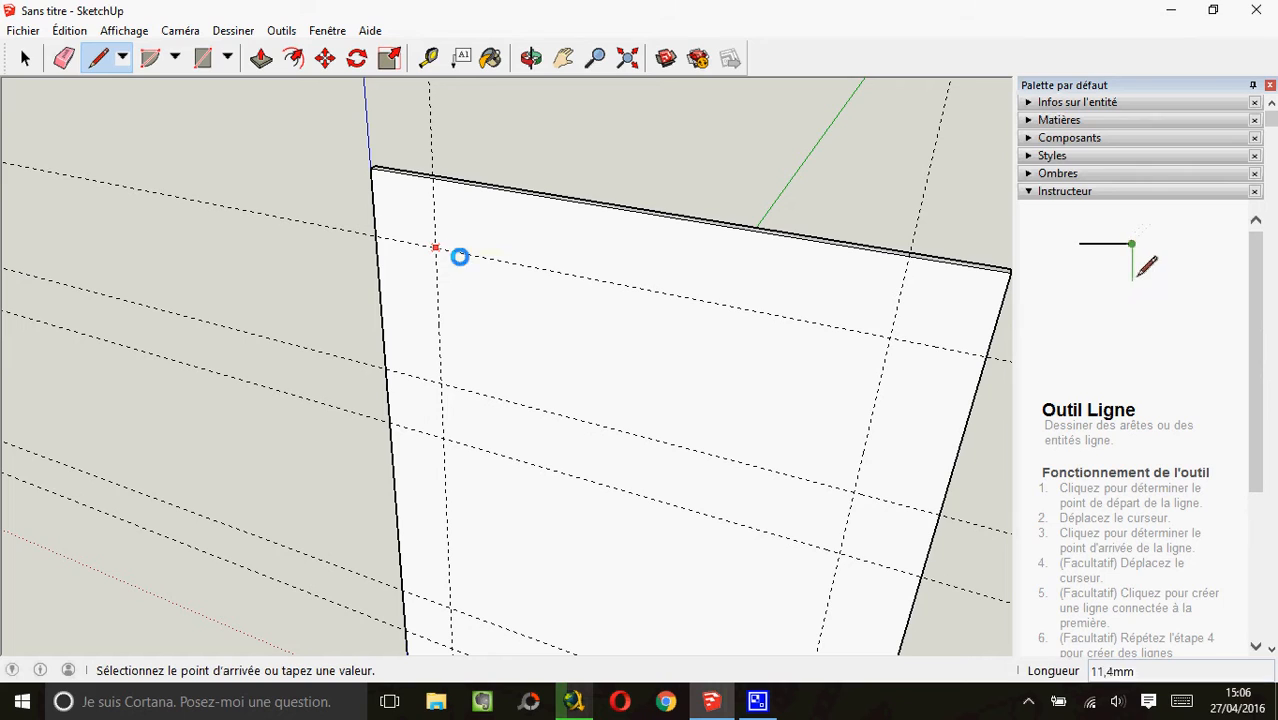
left_click(891, 338)
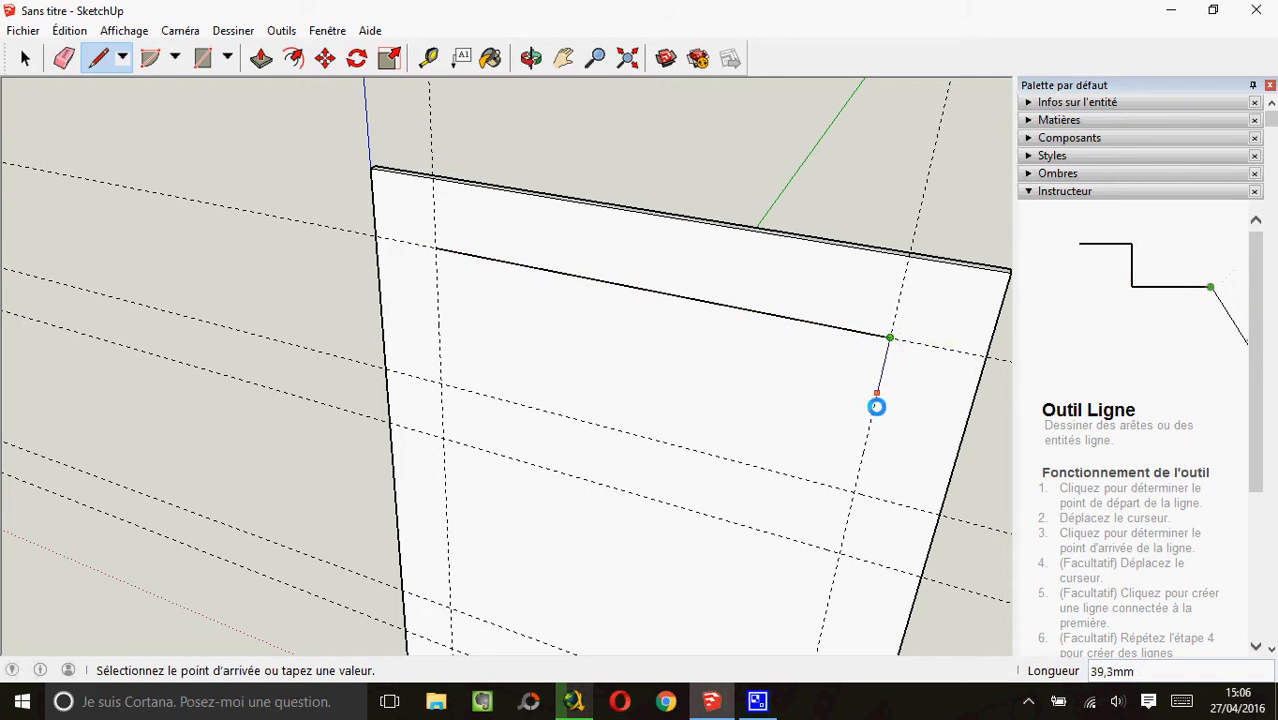
left_click(853, 492)
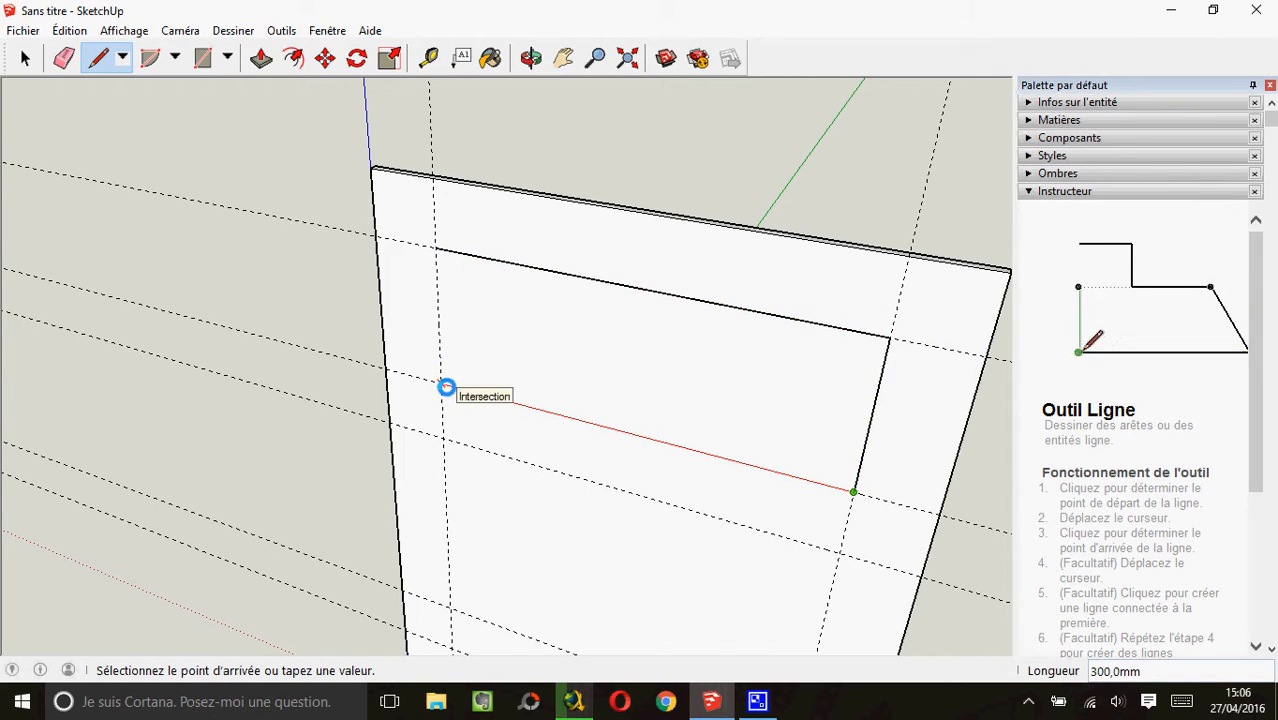
left_click(446, 387)
left_click(440, 250)
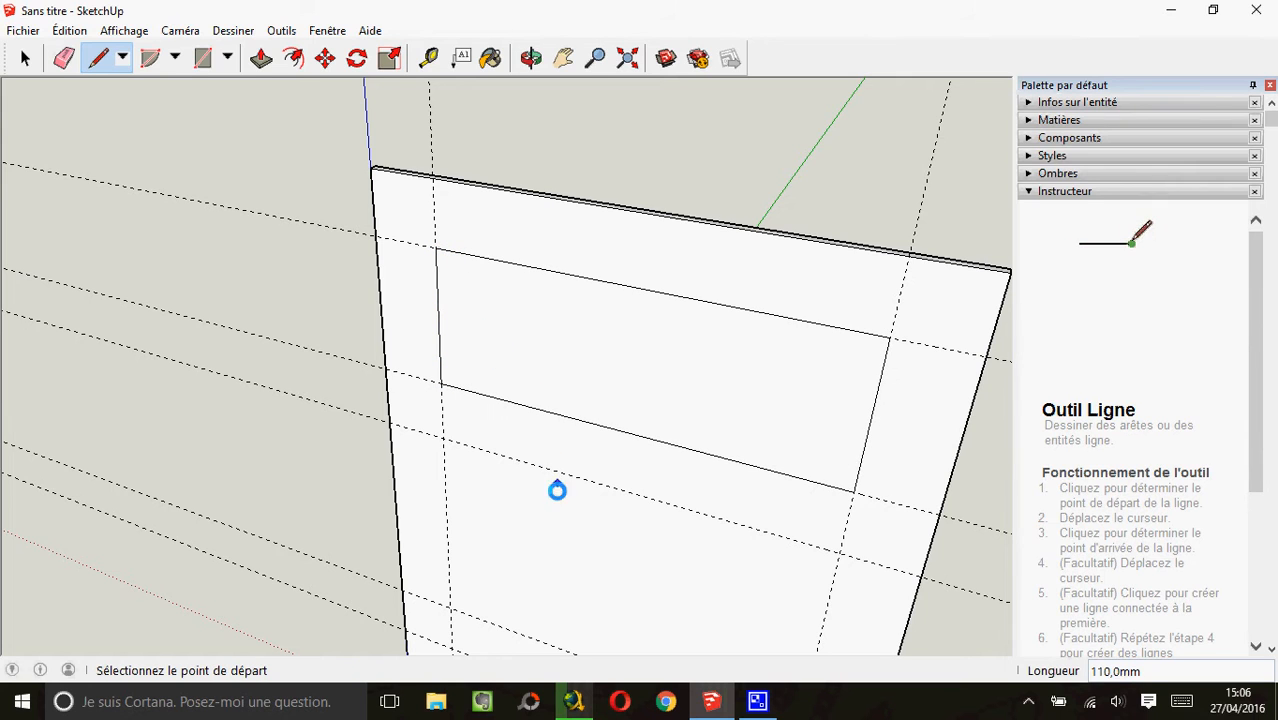
Draw the middle 300 × 180 mm rectangle with lines between the third and fourth horizontal guides and the vertical guides
left_click(563, 57)
left_click_drag(692, 430, 586, 243)
left_click_drag(659, 411, 608, 294)
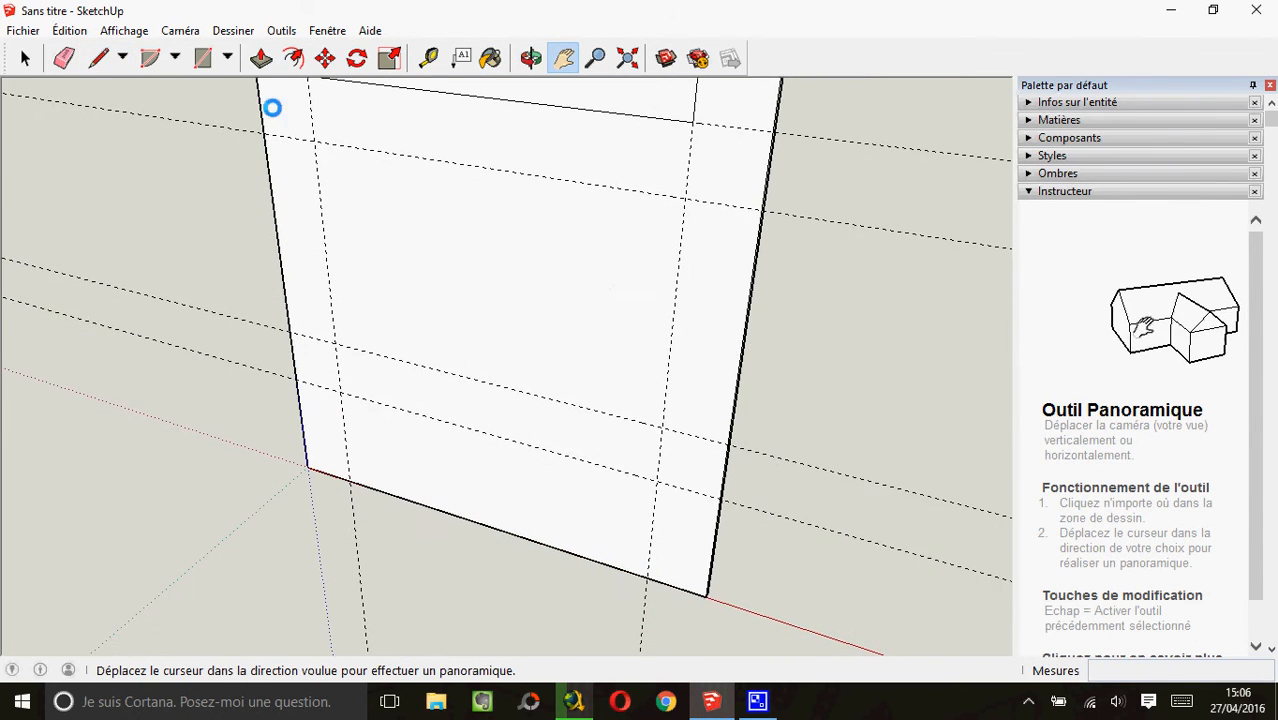
left_click(98, 57)
left_click(313, 141)
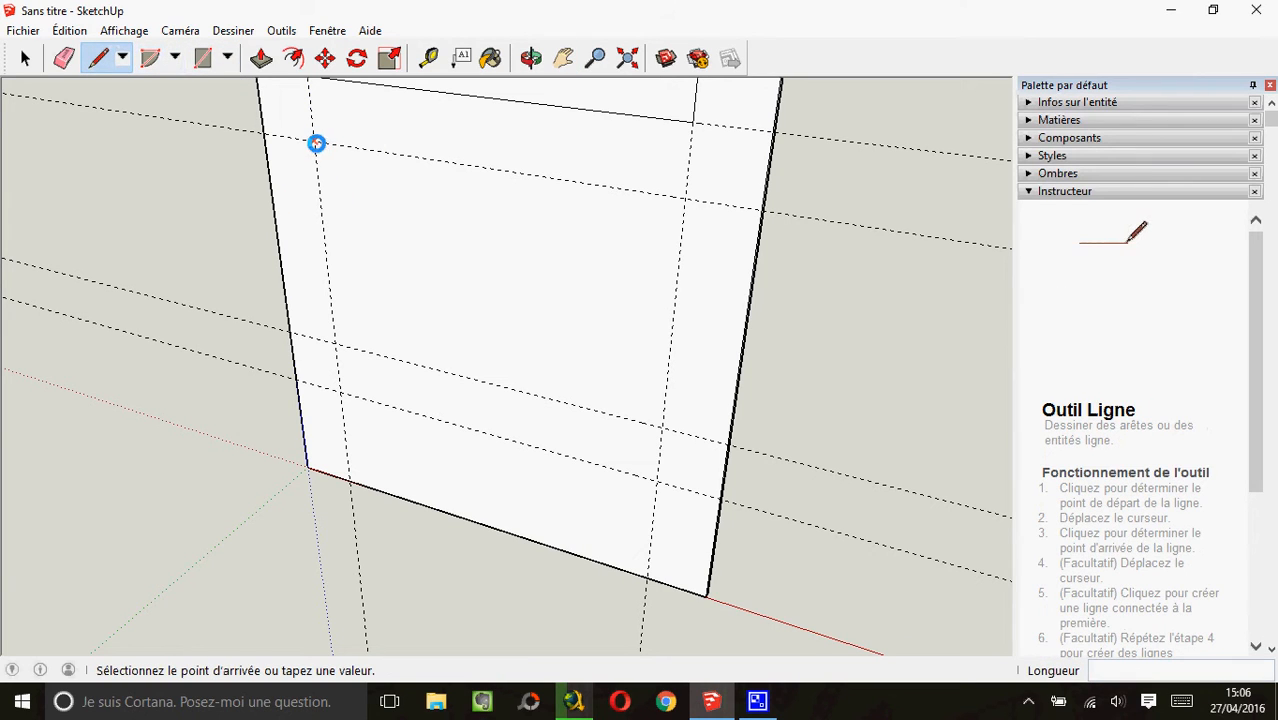
left_click(685, 197)
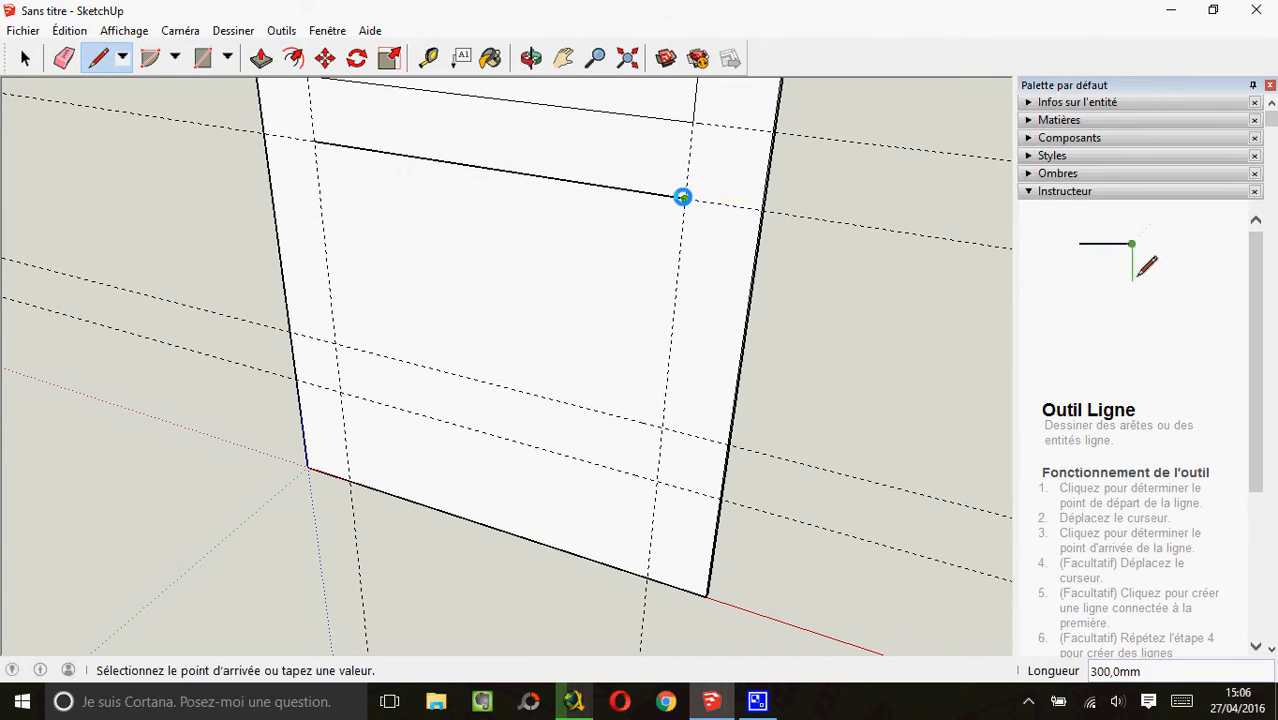
left_click(662, 428)
left_click(335, 343)
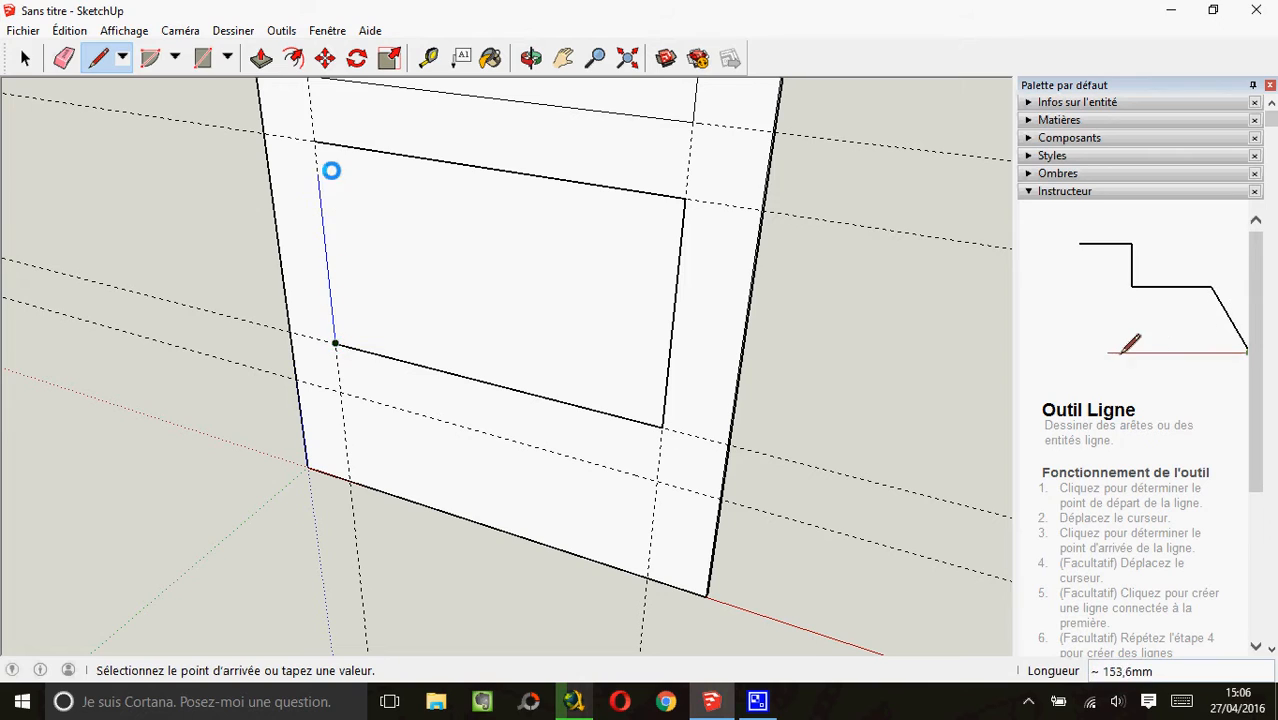
left_click(317, 146)
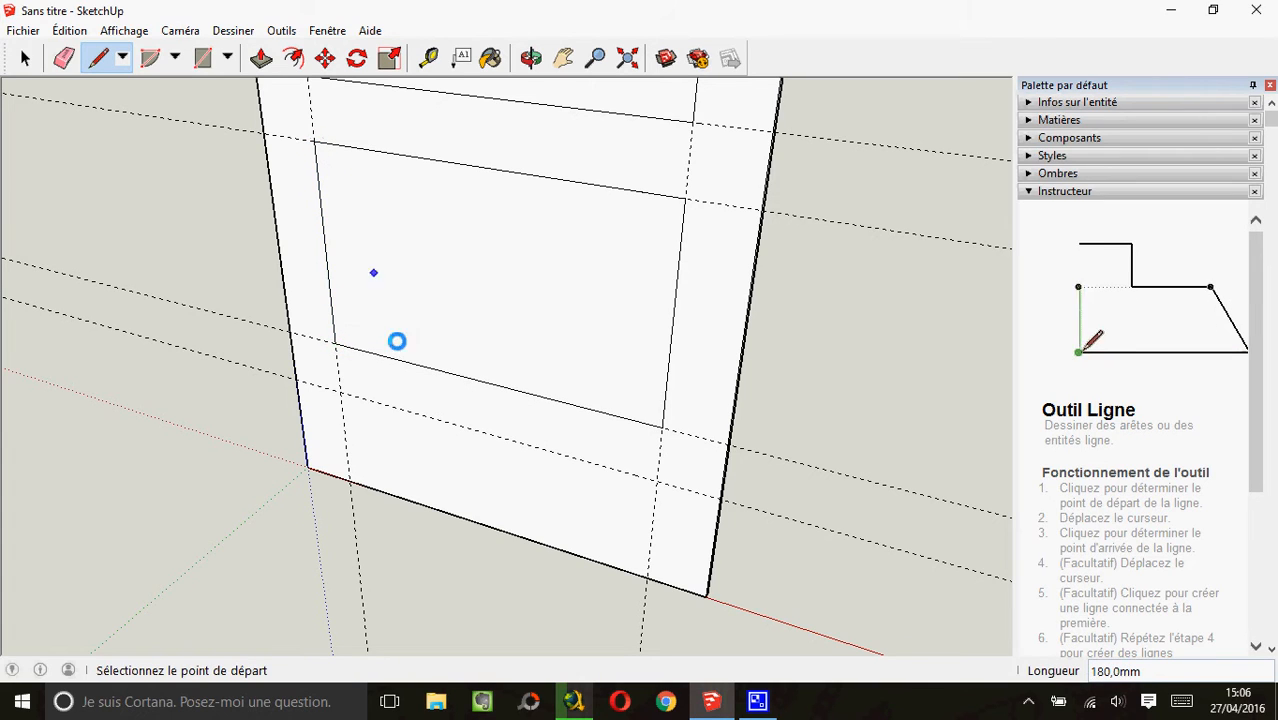
Outline the lowest 300 × 100 mm rectangle with lines from the panel's bottom edge along the vertical guides and lowest horizontal guide
left_click(348, 481)
left_click(340, 392)
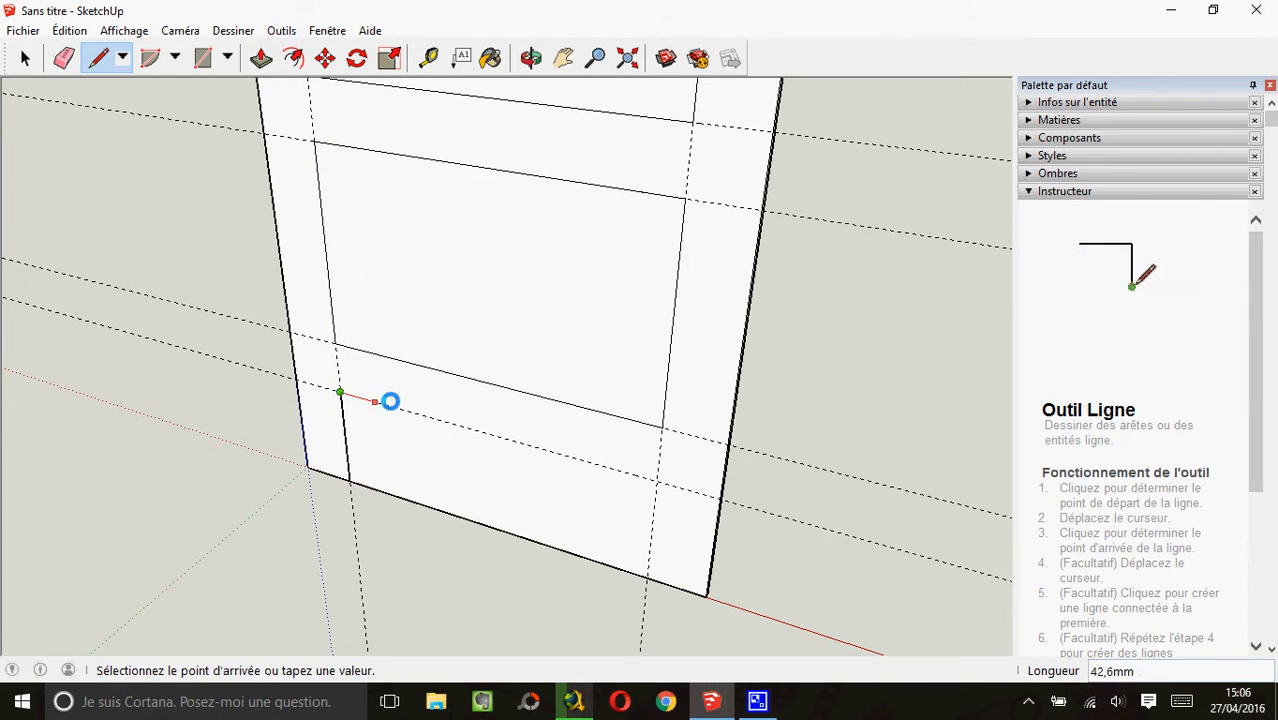
left_click(659, 477)
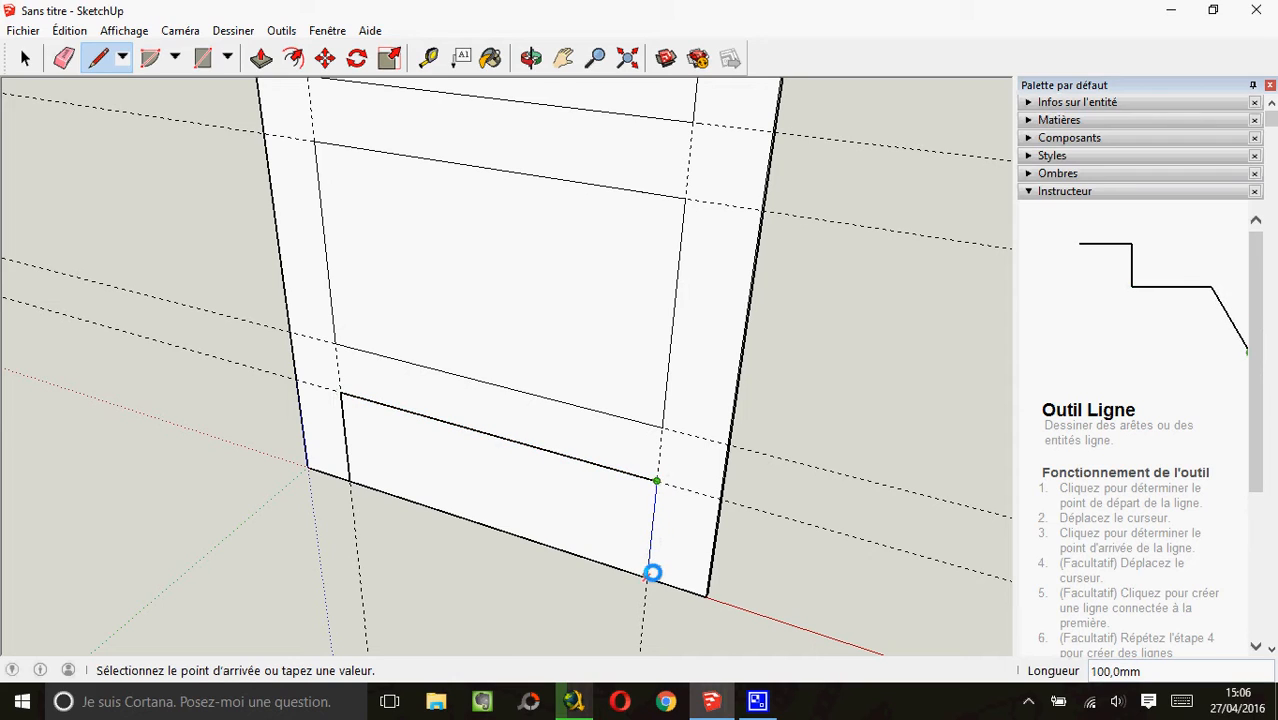
left_click(648, 578)
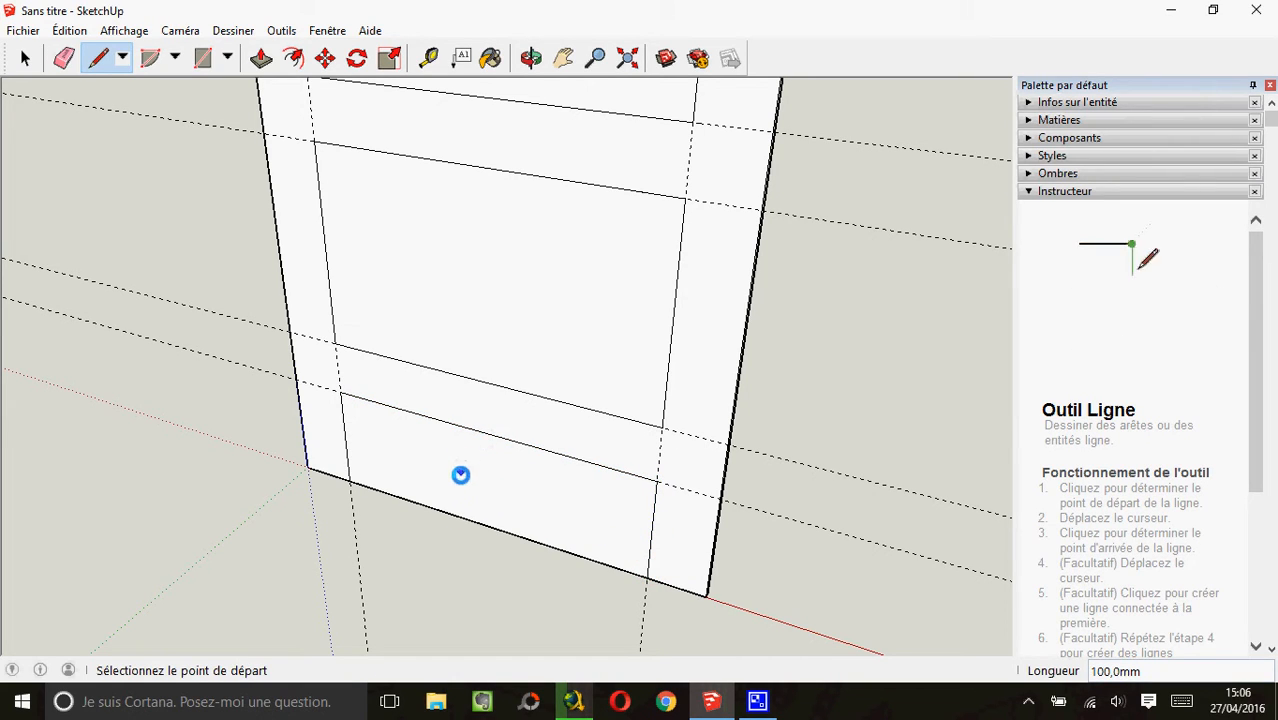
Delete all guides from the model
scroll(450, 507, "down", 1)
scroll(512, 167, "down", 1)
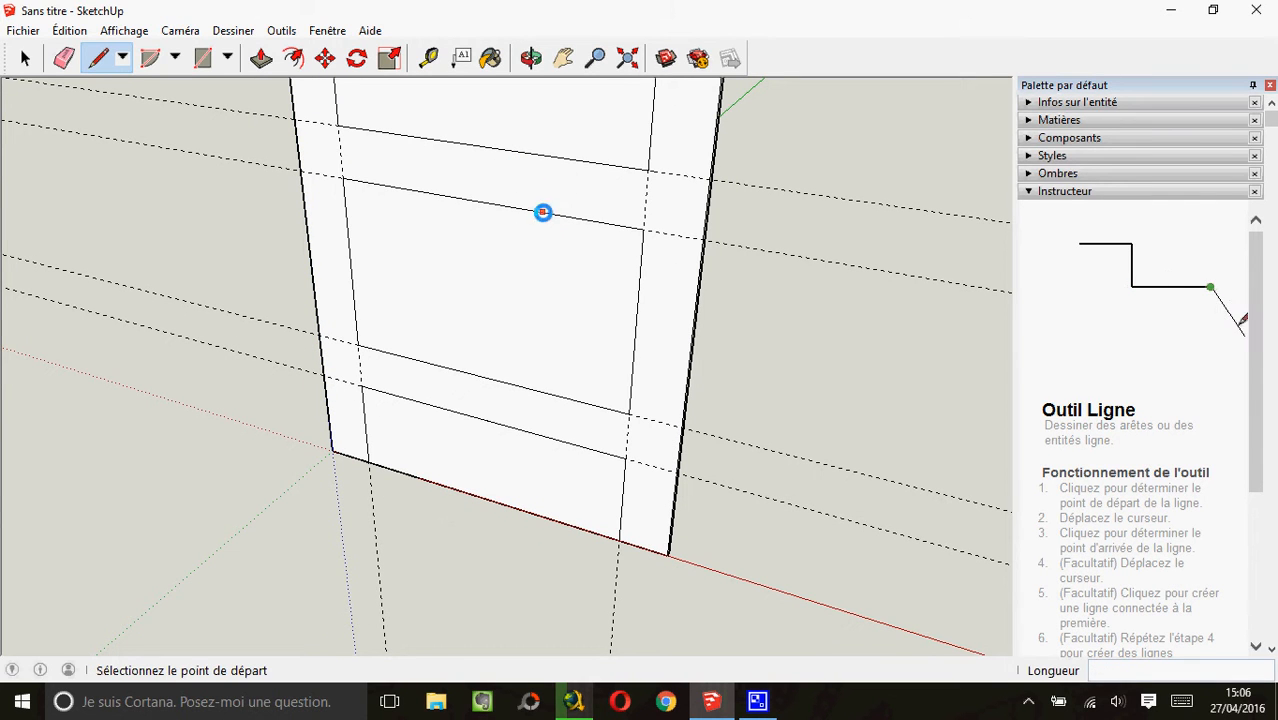
left_click(563, 58)
left_click_drag(542, 177, 519, 391)
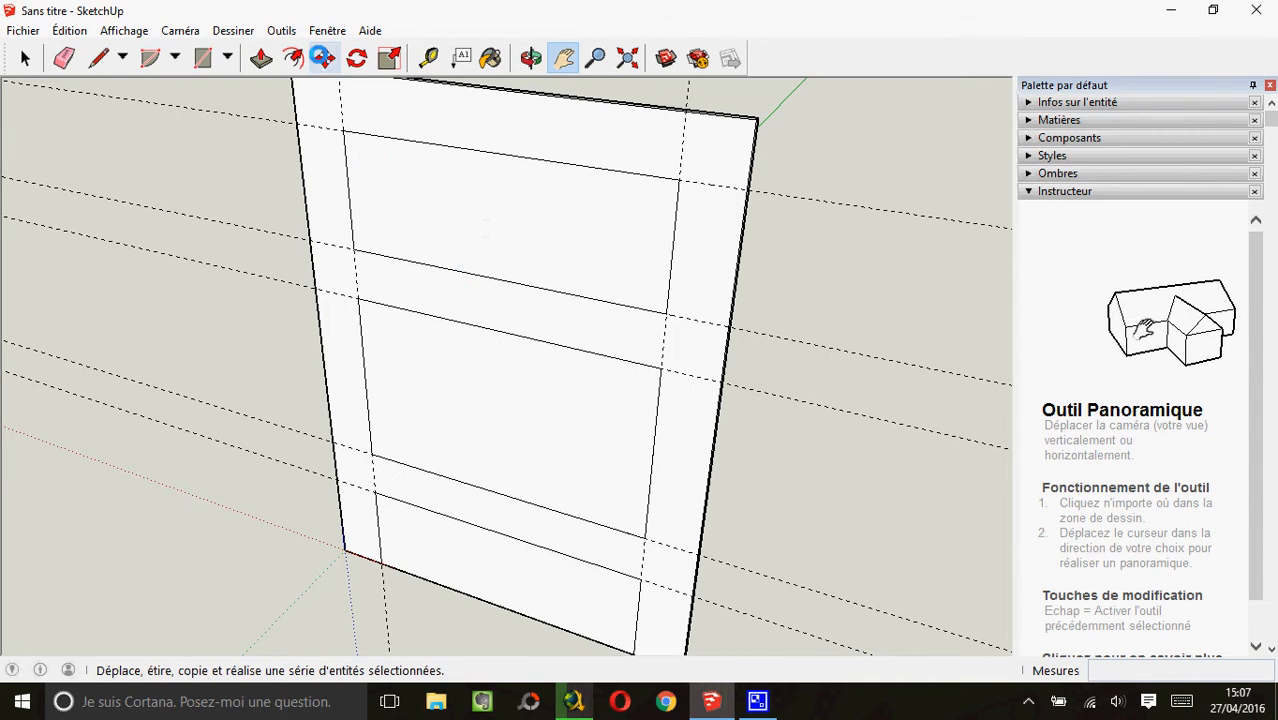
left_click(69, 26)
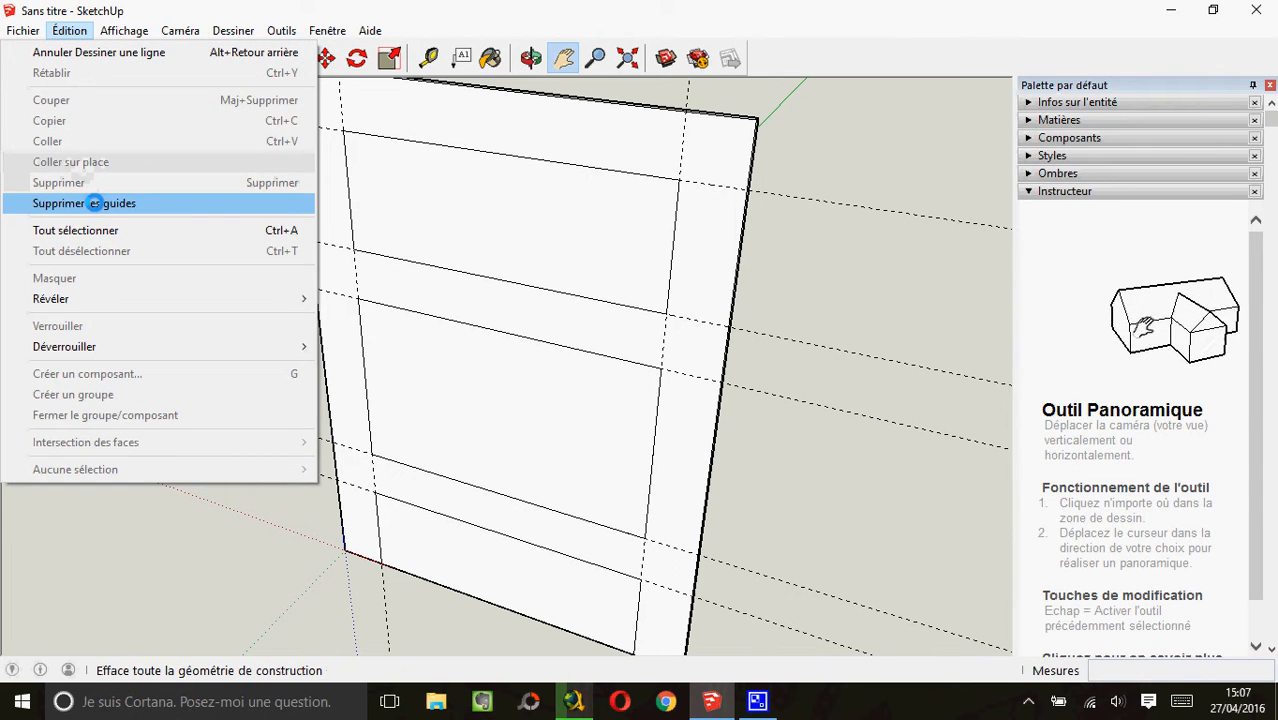
left_click(94, 203)
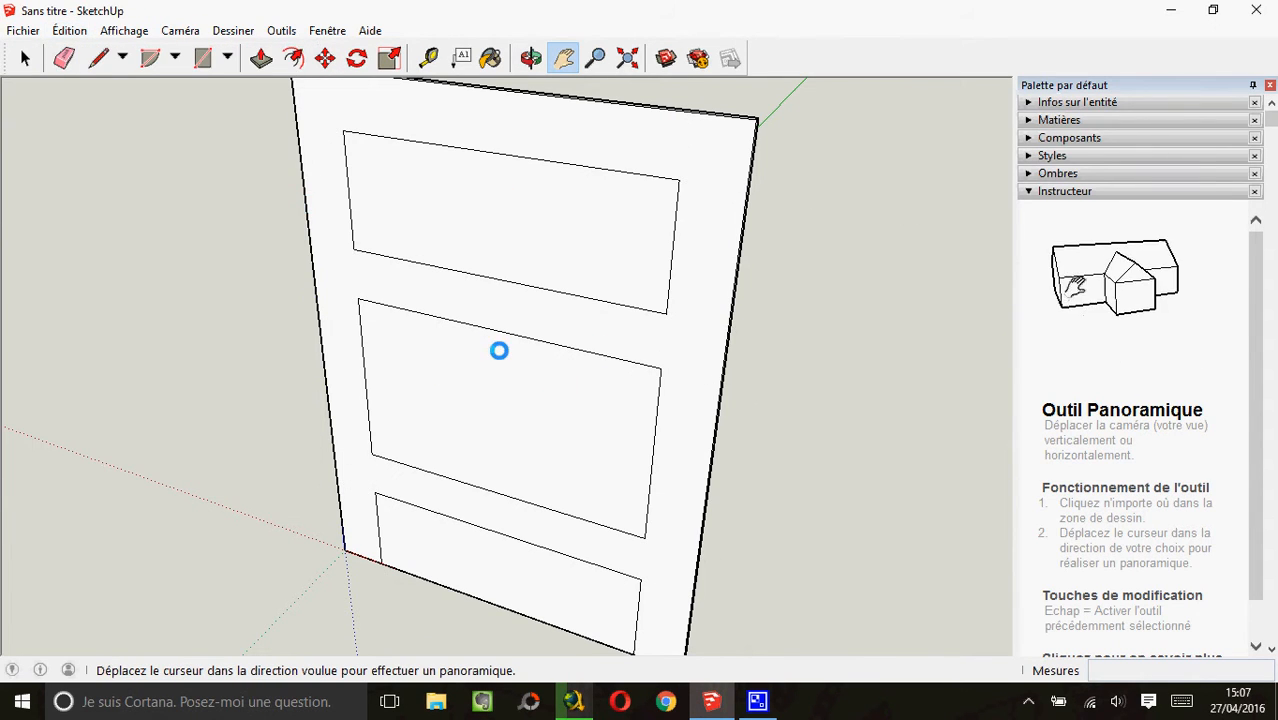
Place a vertical guide on the front face, 130 mm inward from the panel's edge on the blue axis
left_click(426, 57)
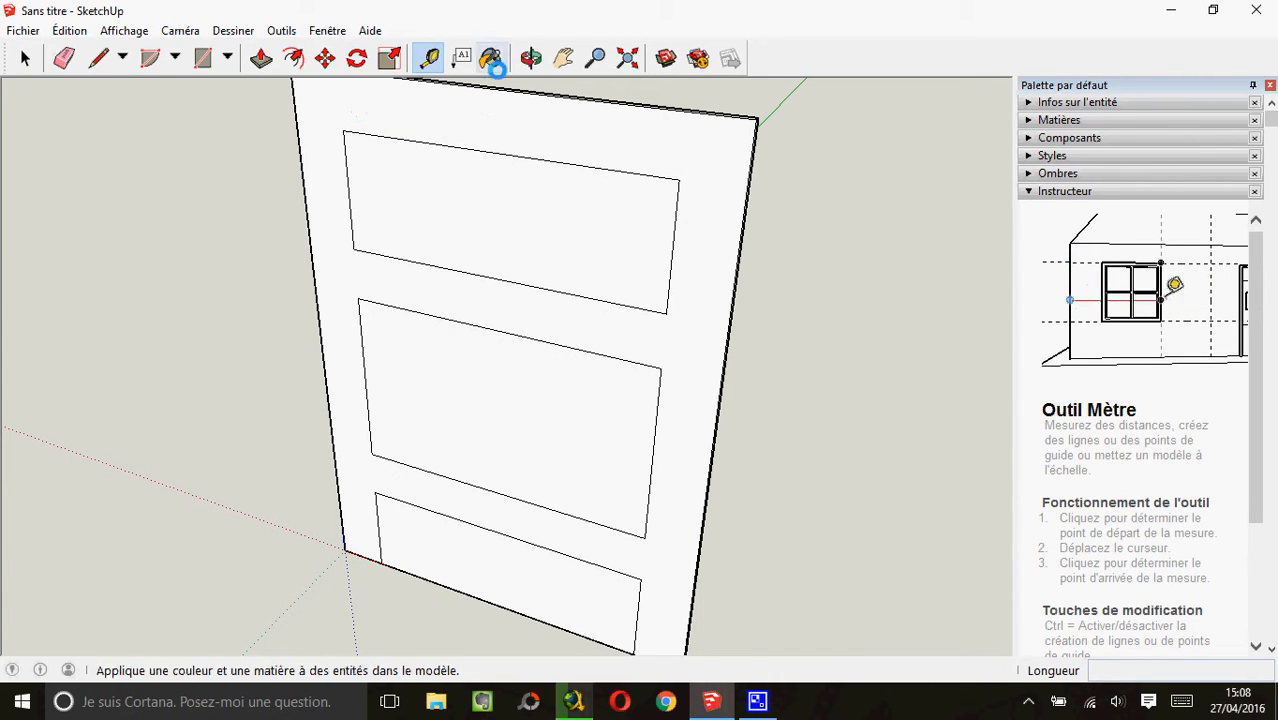
left_click(563, 57)
left_click_drag(469, 144, 470, 199)
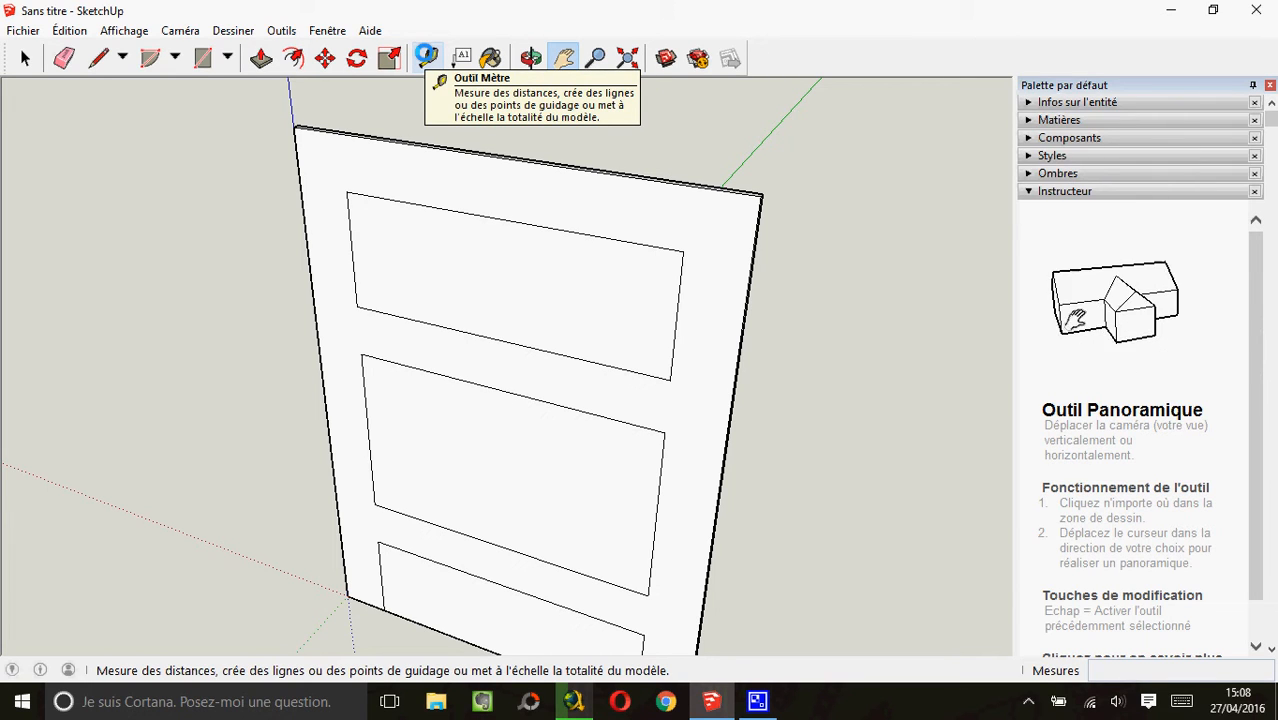
left_click(426, 57)
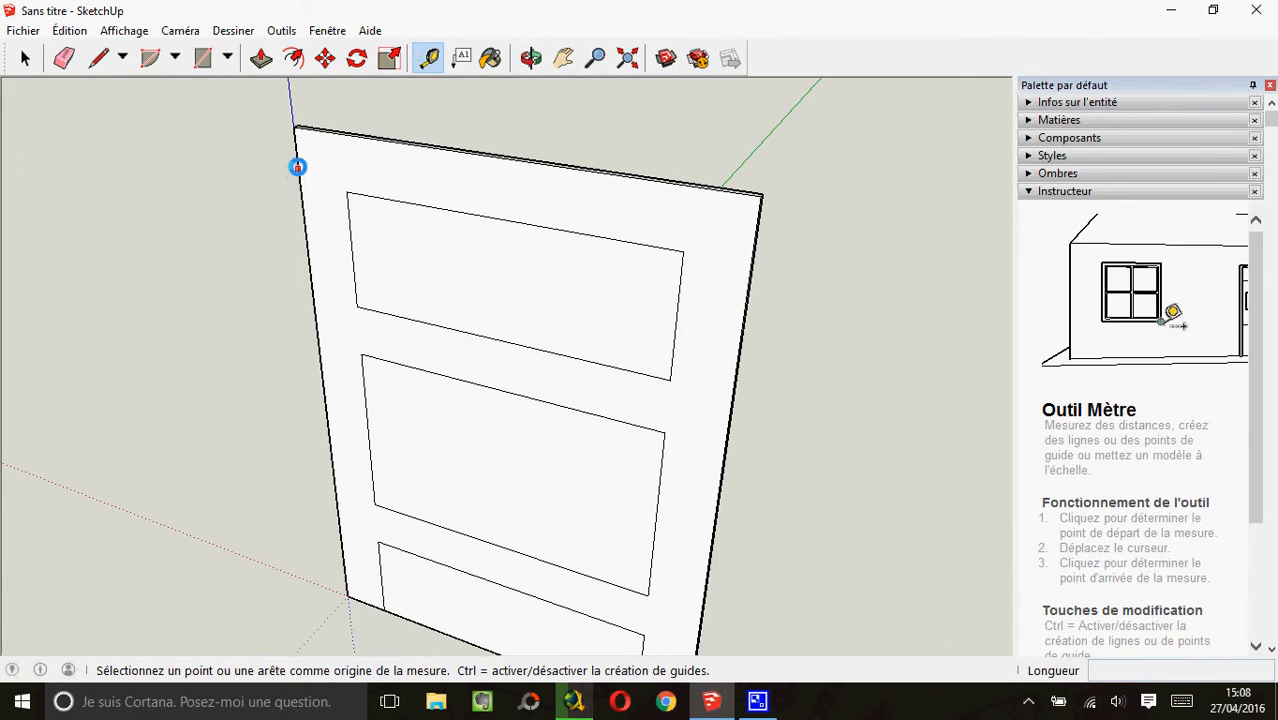
scroll(300, 152, "up", 2)
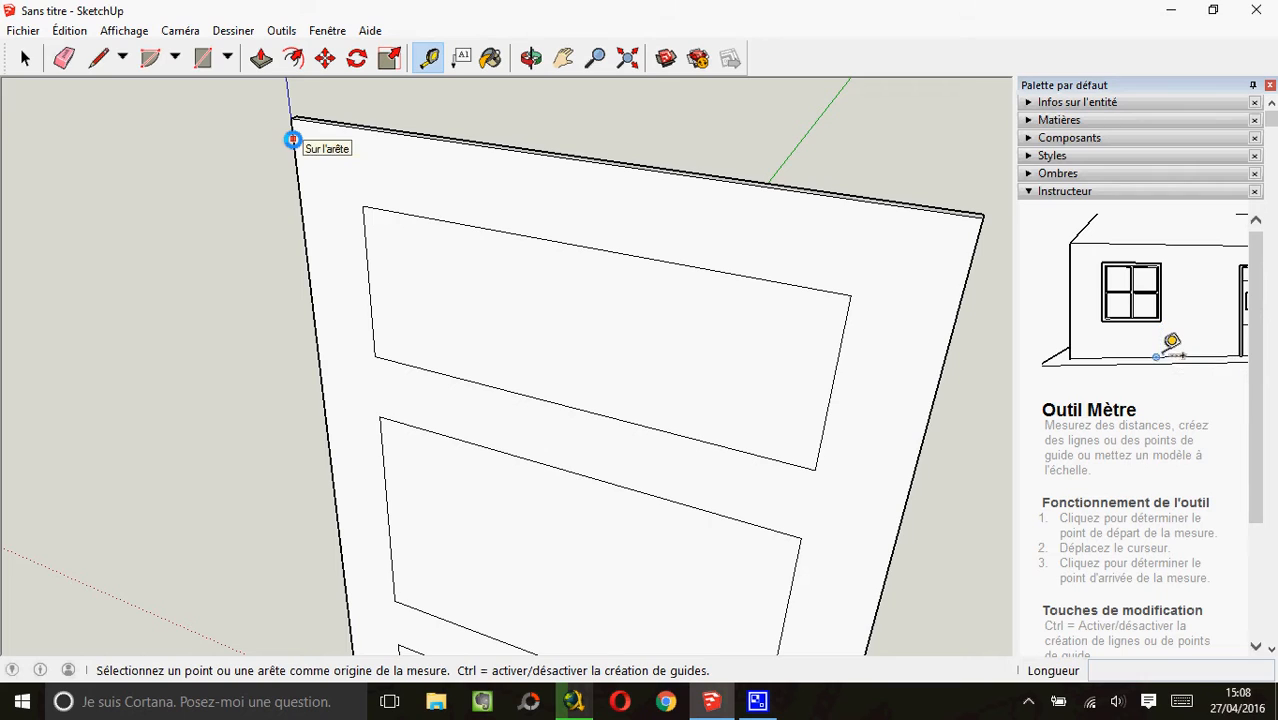
left_click(293, 138)
type("13")
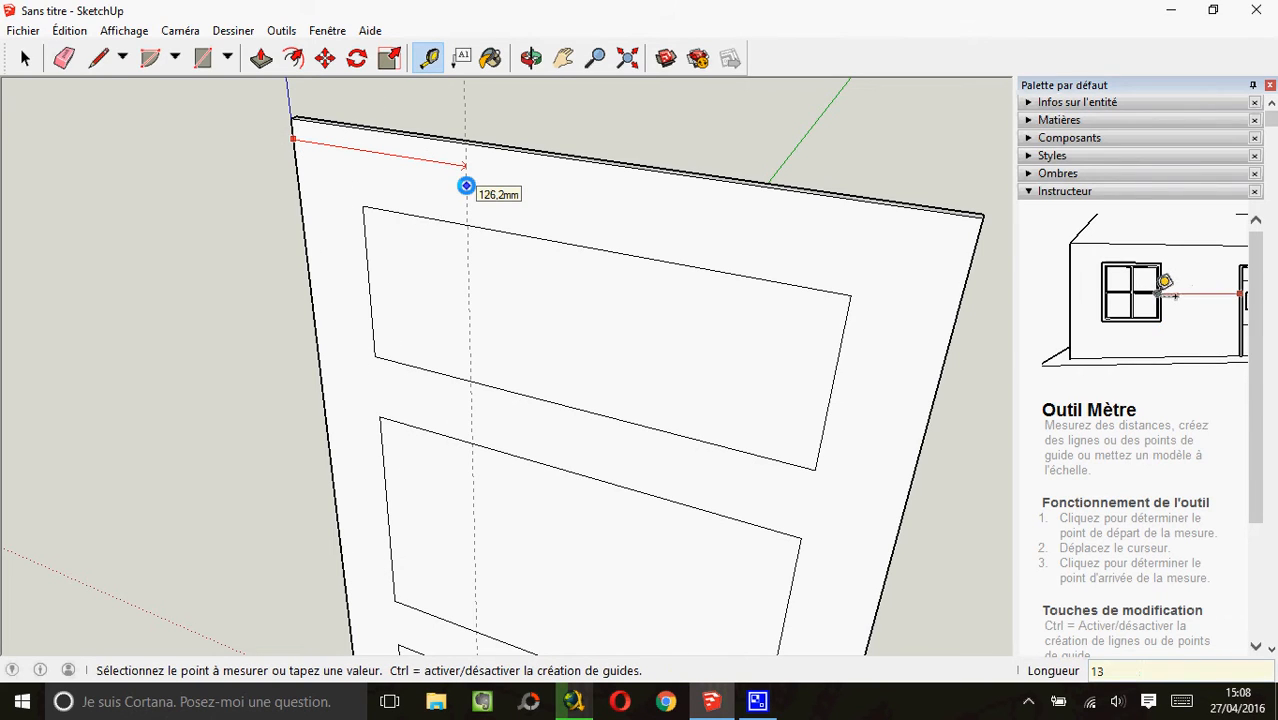
type("0")
key("Return")
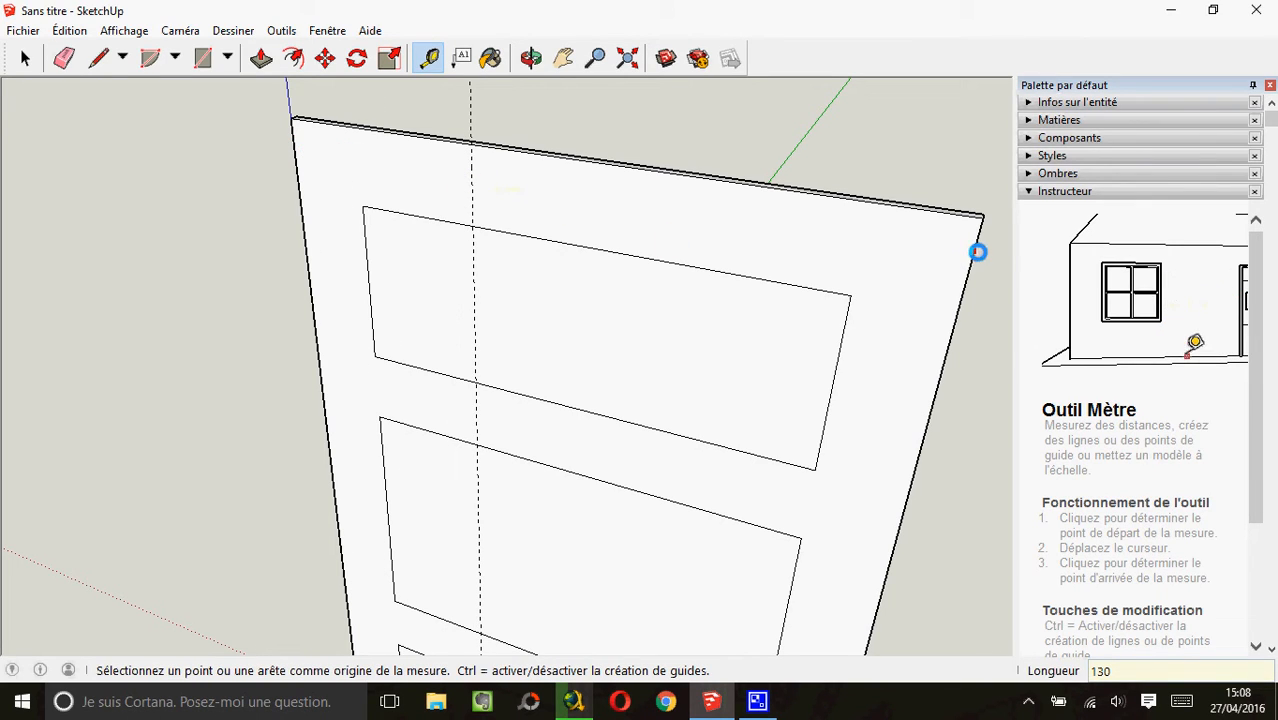
Place another vertical guide 130 mm inward from the opposite panel edge and measure the spacing between the two guides
left_click(976, 251)
type("130")
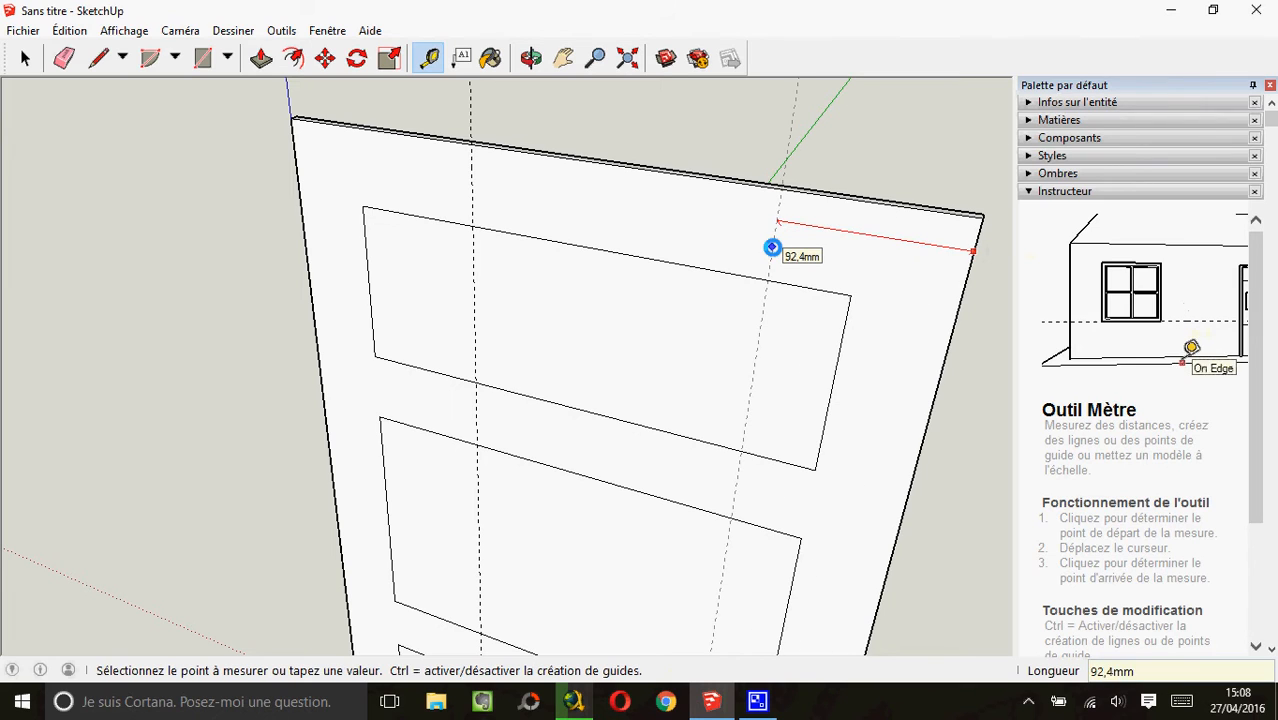
key("Return")
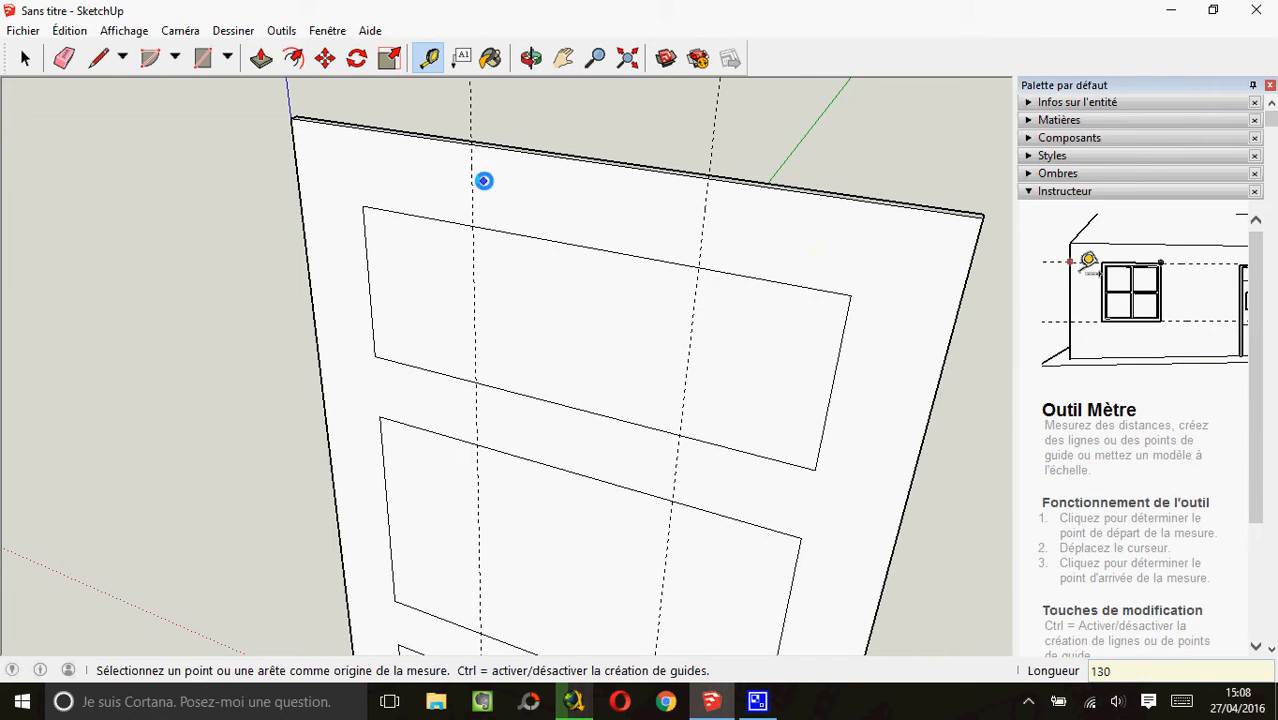
left_click(471, 173)
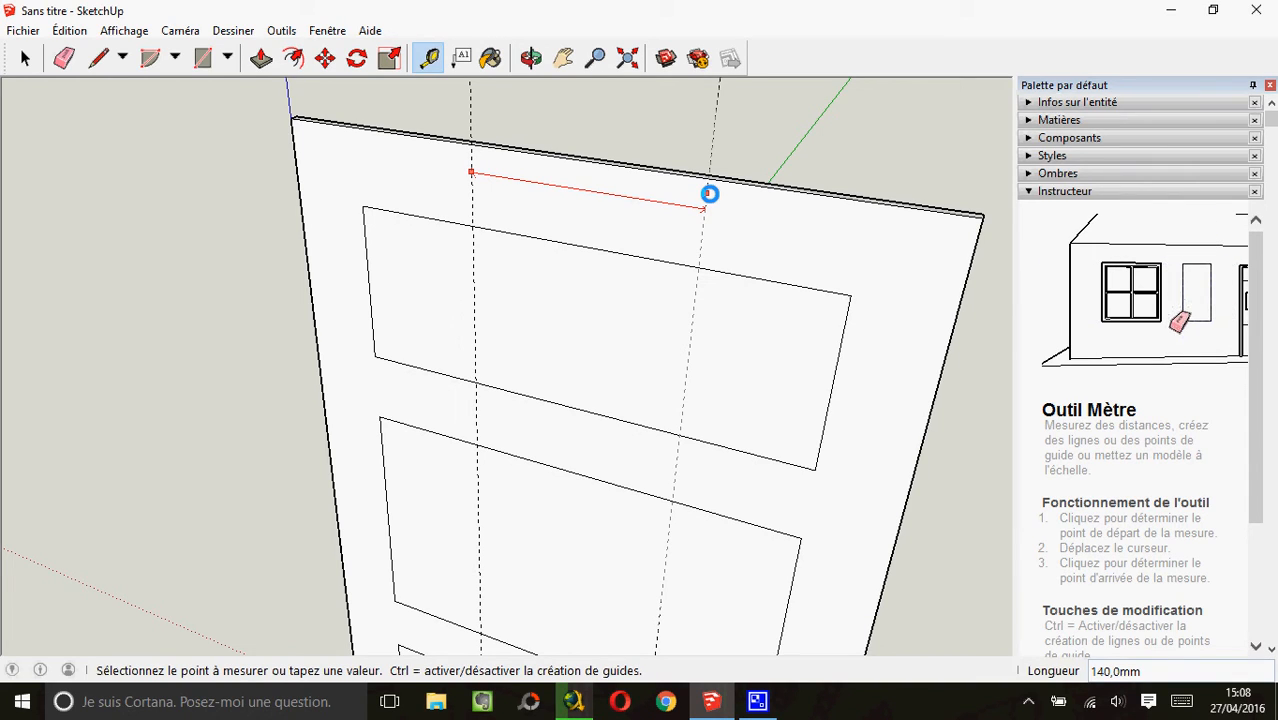
left_click(709, 193)
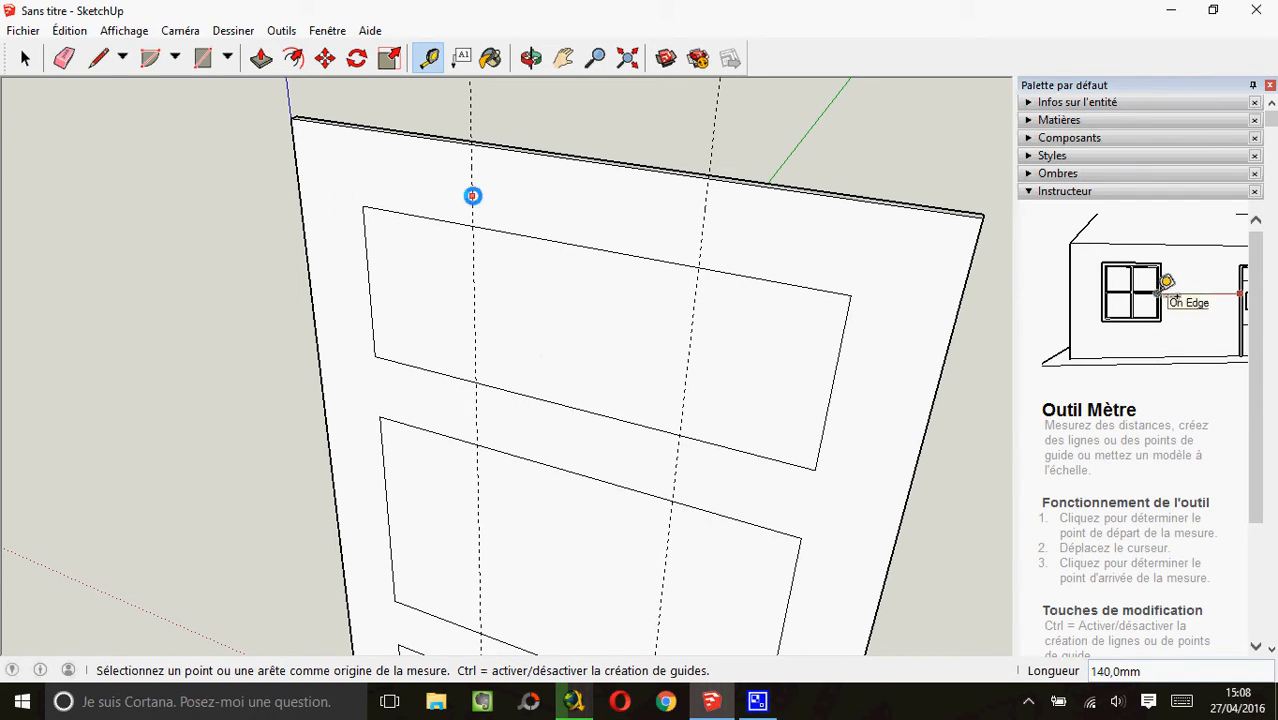
Add vertical guides 3 mm to either side of the guide nearer the blue axis
left_click(472, 196)
type("3")
key("Return")
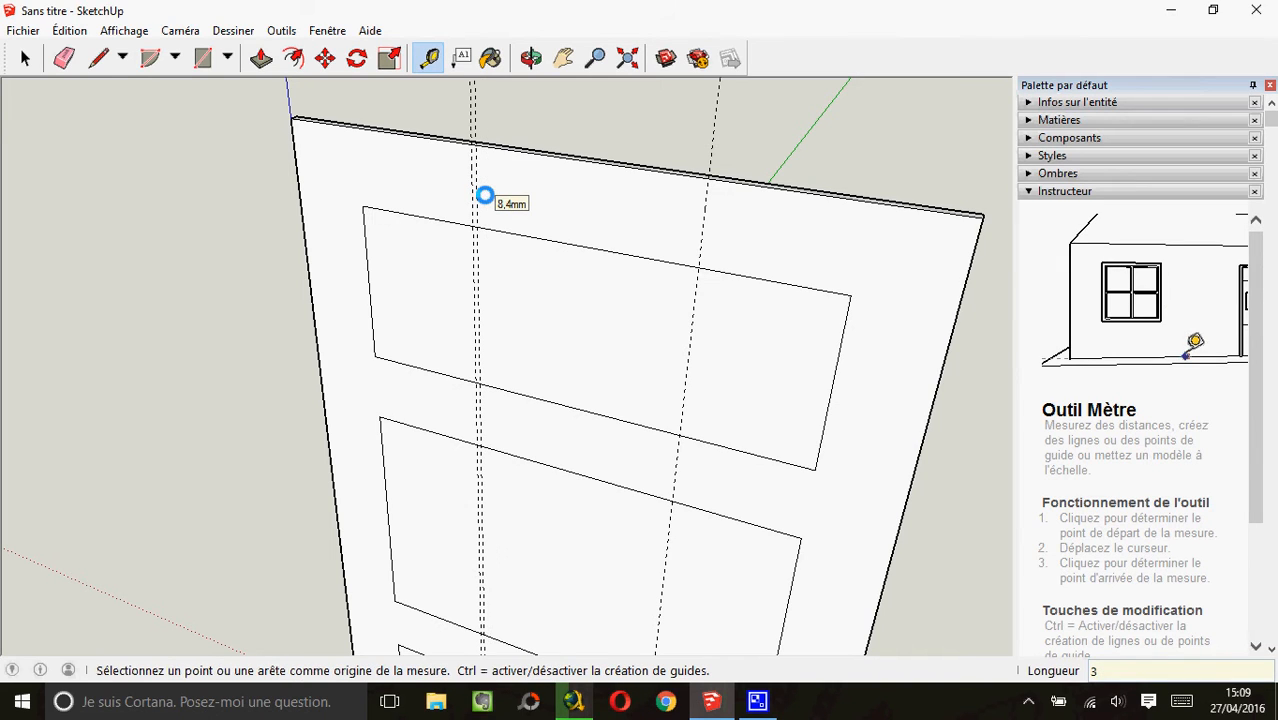
left_click(472, 197)
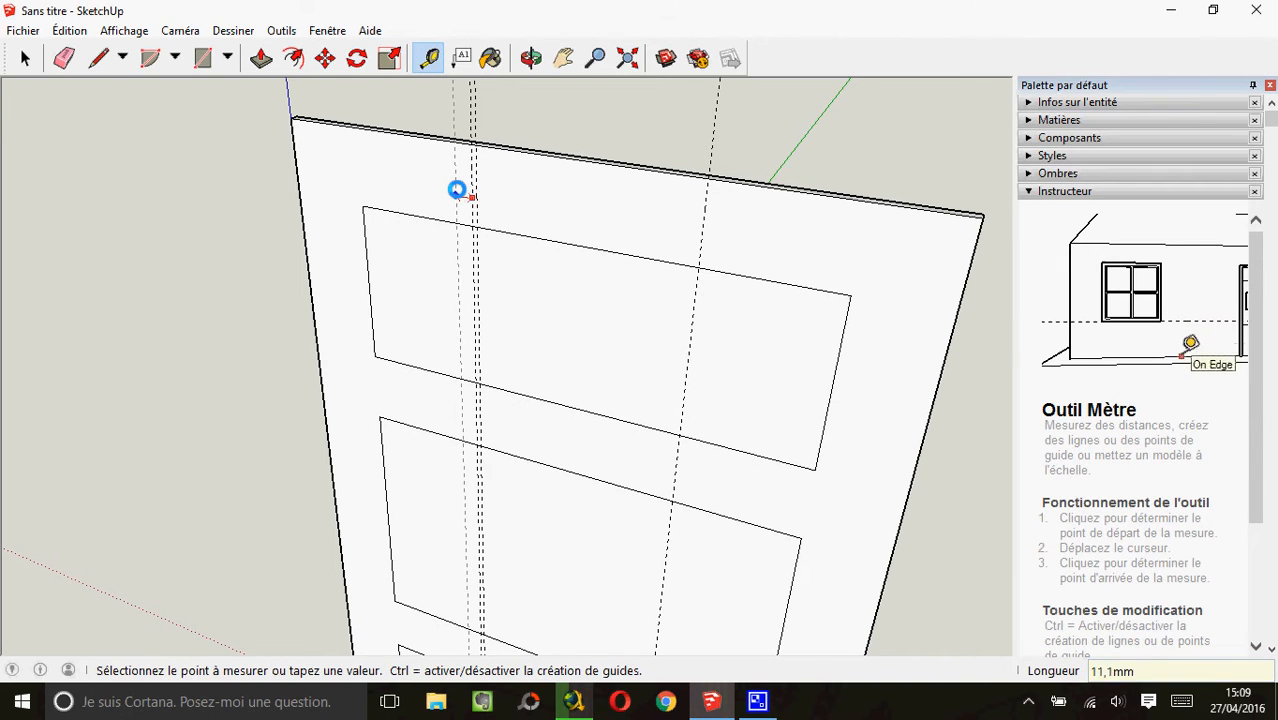
left_click(456, 190)
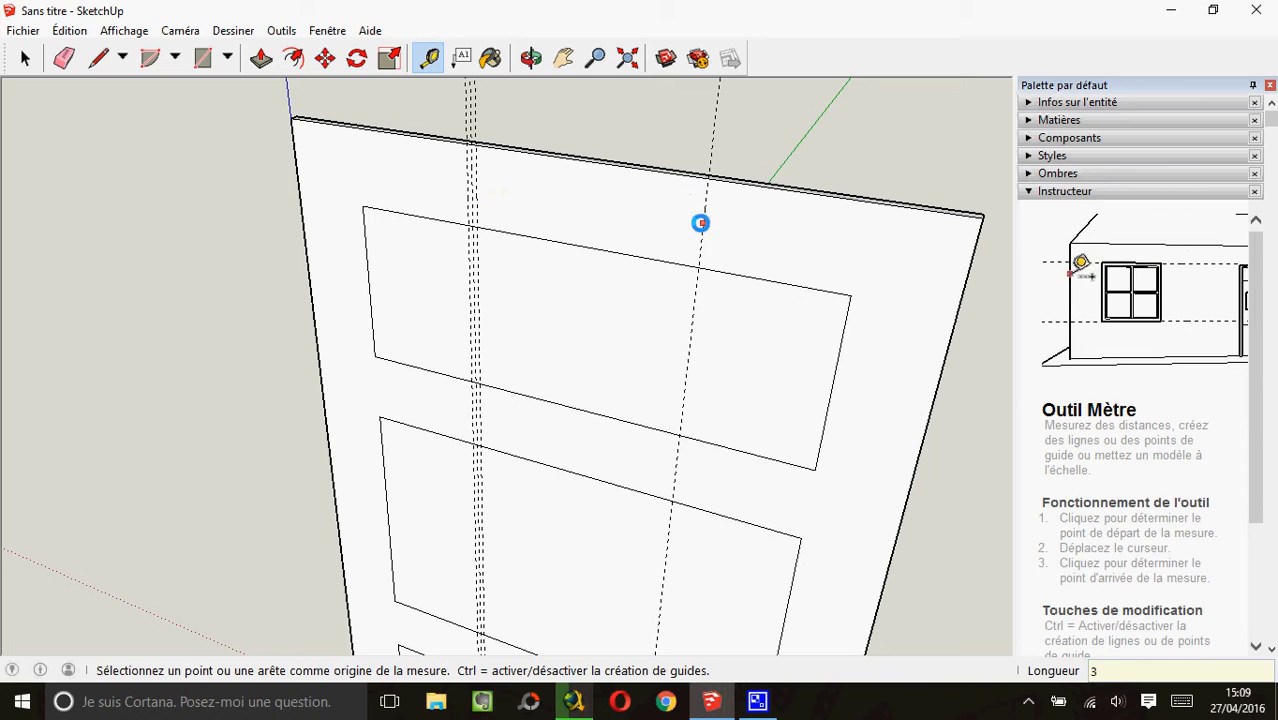
Add vertical guides 3 mm to either side of the guide farther from the blue axis
left_click(702, 226)
key("Return")
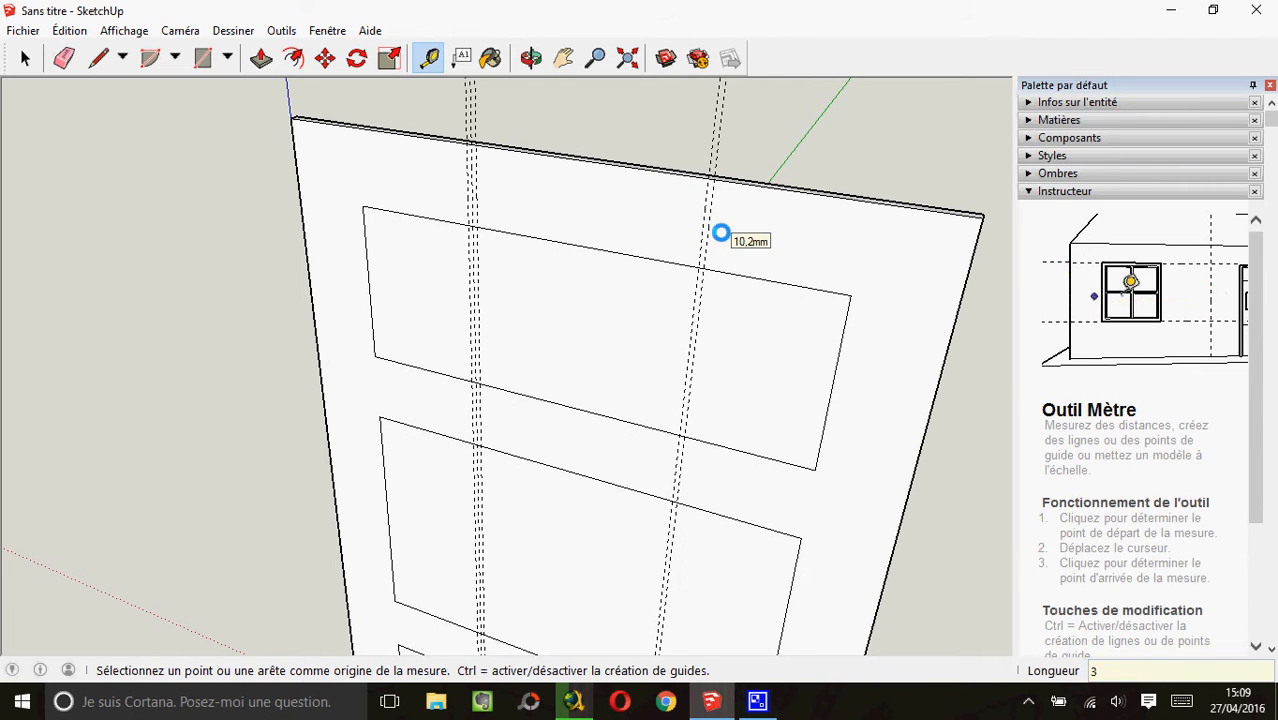
left_click(697, 234)
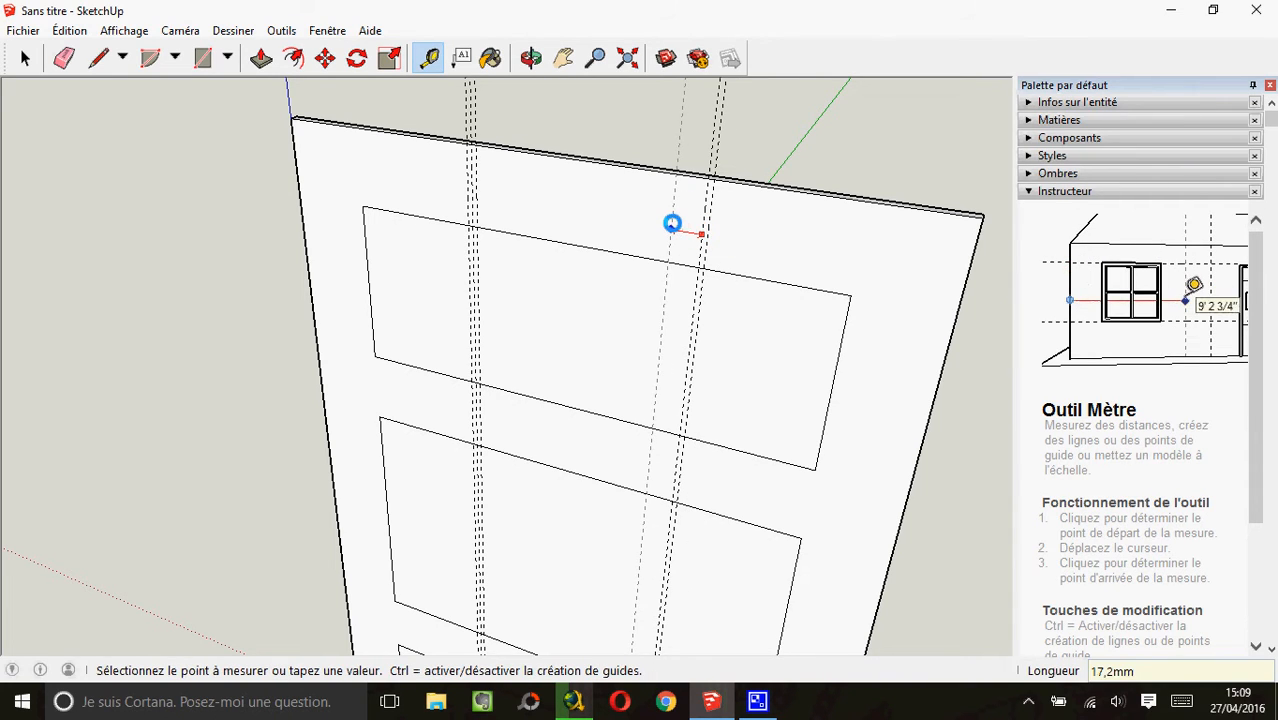
key("Escape")
scroll(700, 360, "down", 2)
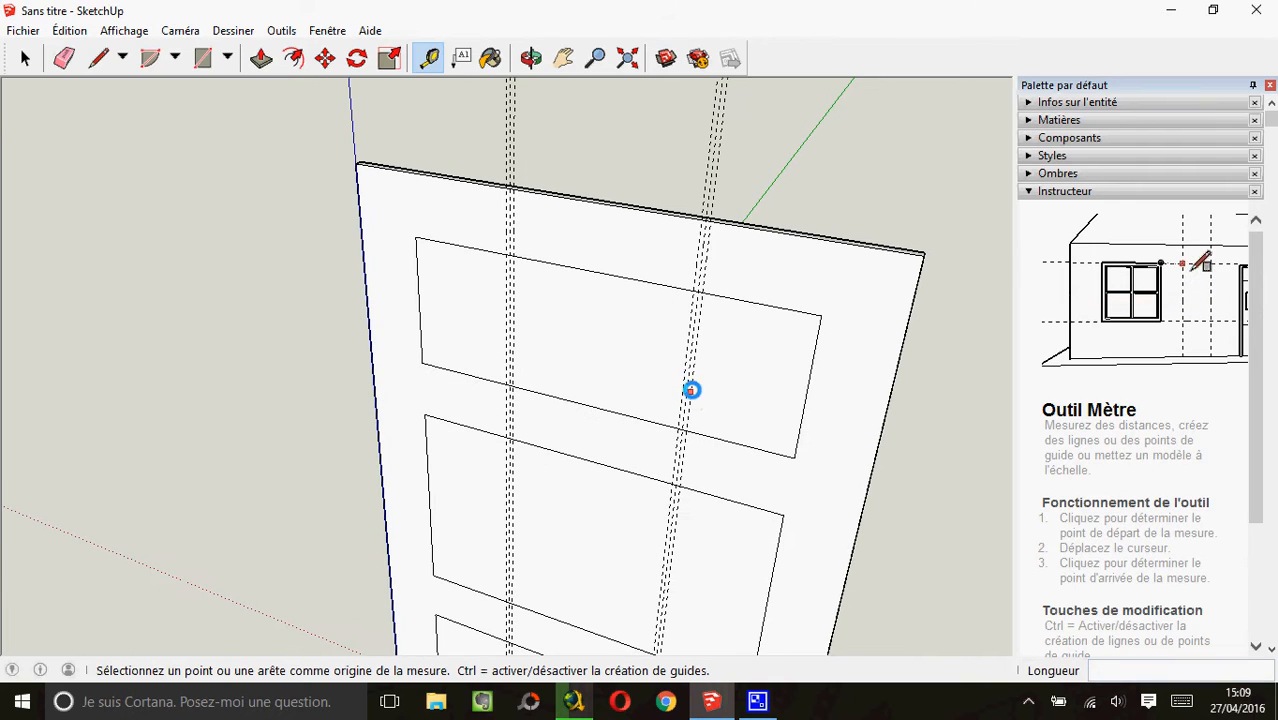
Place a horizontal guide 25 mm above the top edge of the upper rectangle on the panel's front face
left_click(563, 57)
left_click_drag(633, 417, 517, 228)
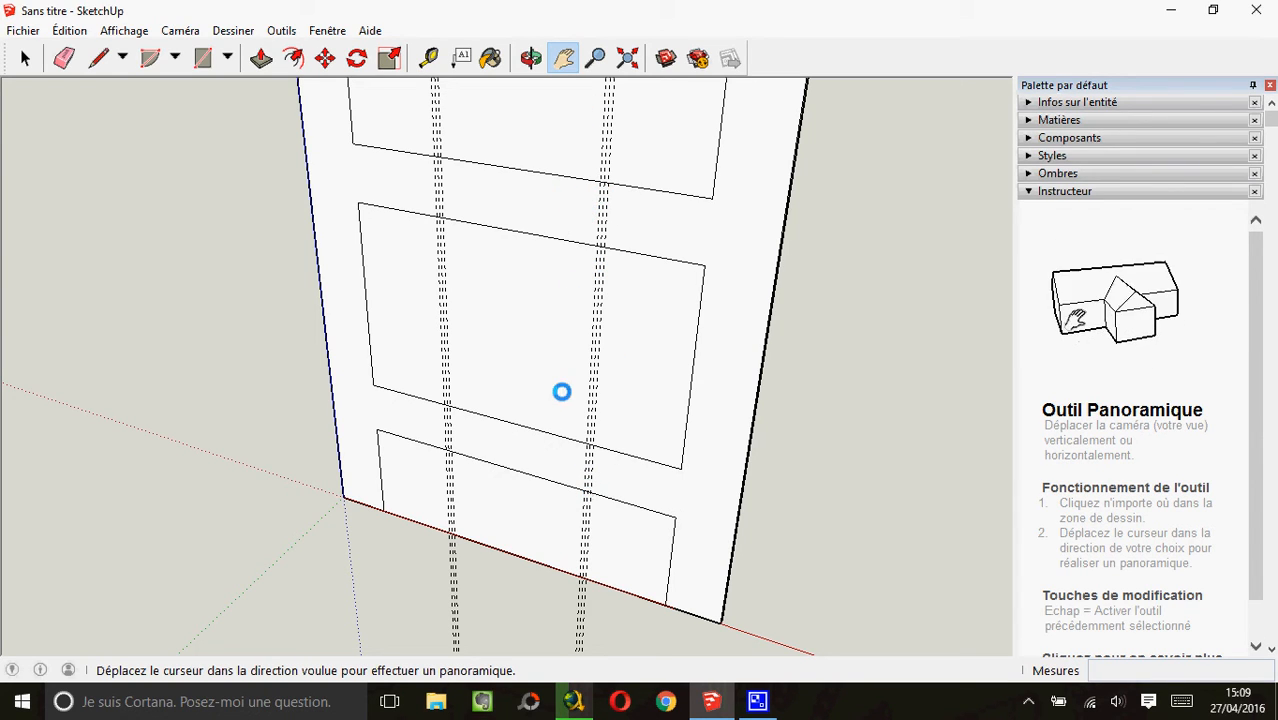
left_click_drag(556, 328, 556, 454)
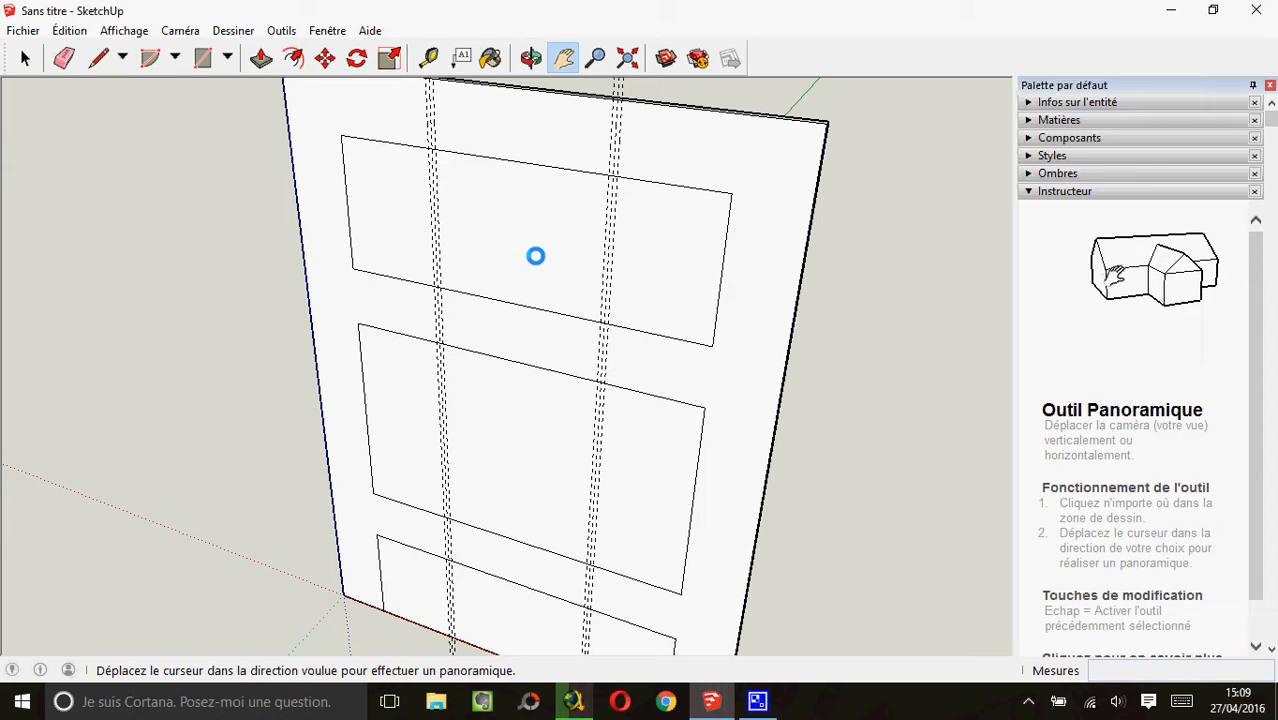
left_click(429, 56)
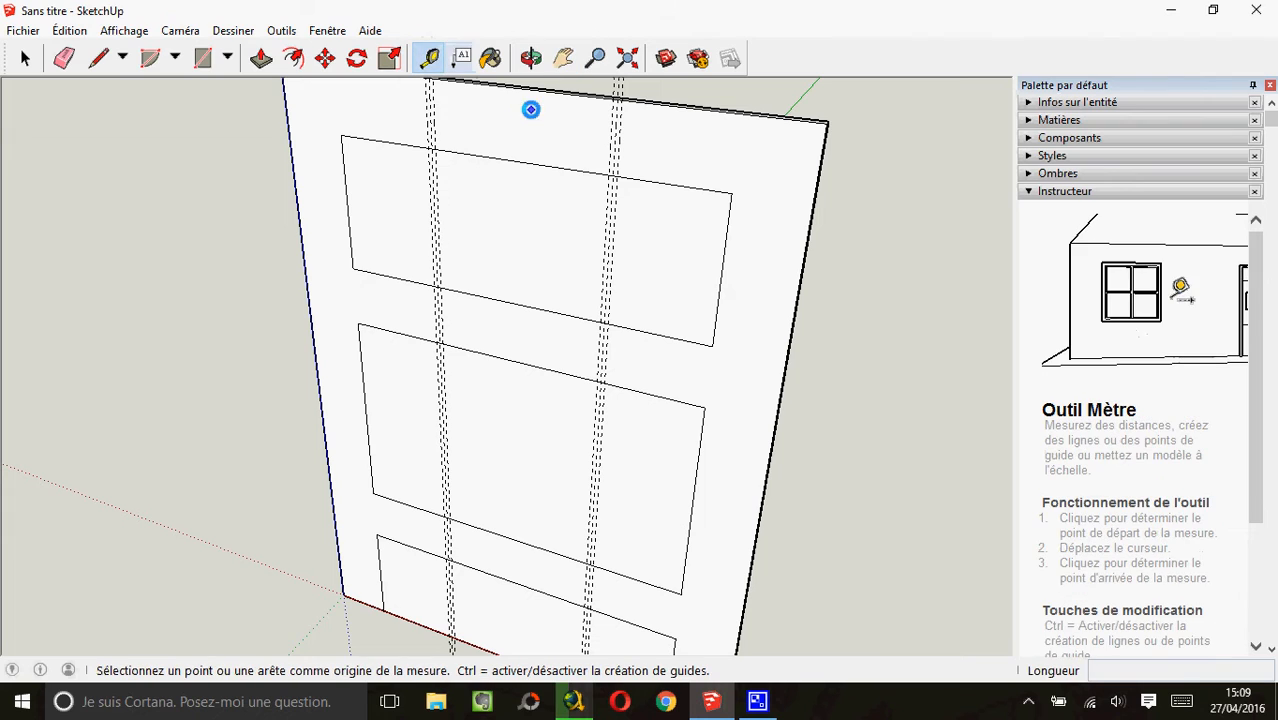
scroll(566, 206, "up", 2)
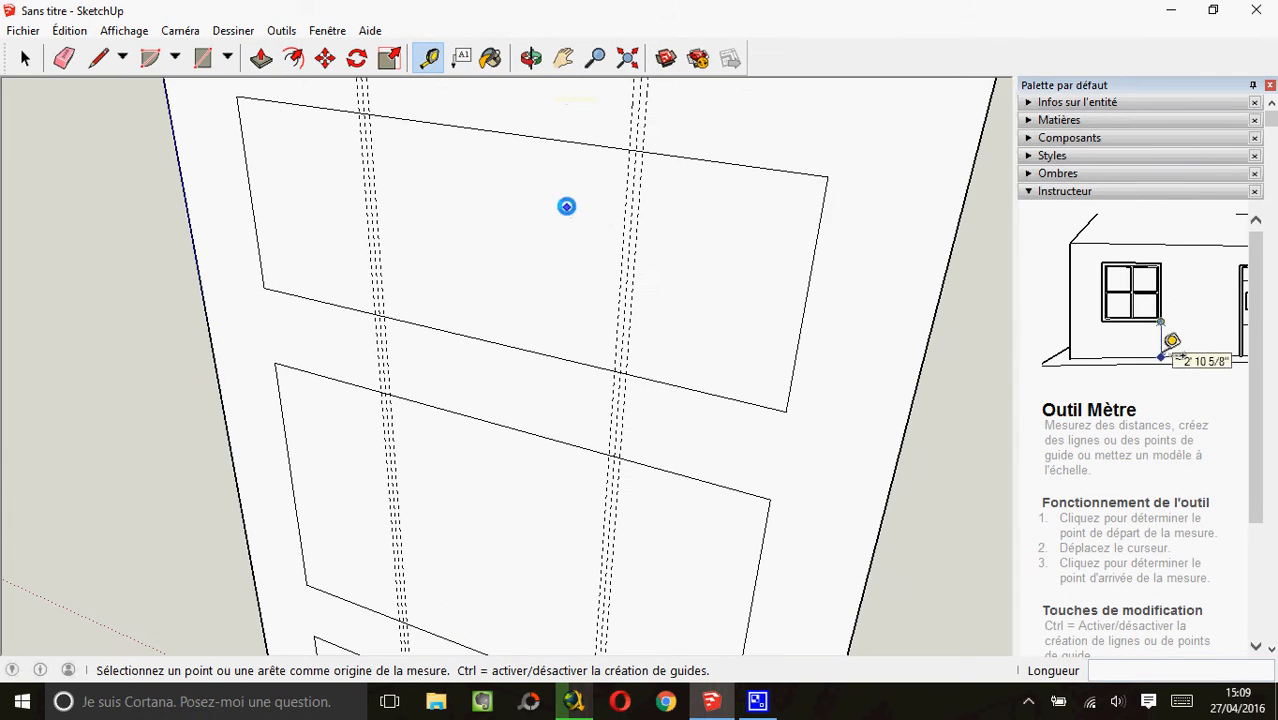
scroll(561, 157, "down", 2)
left_click(562, 145)
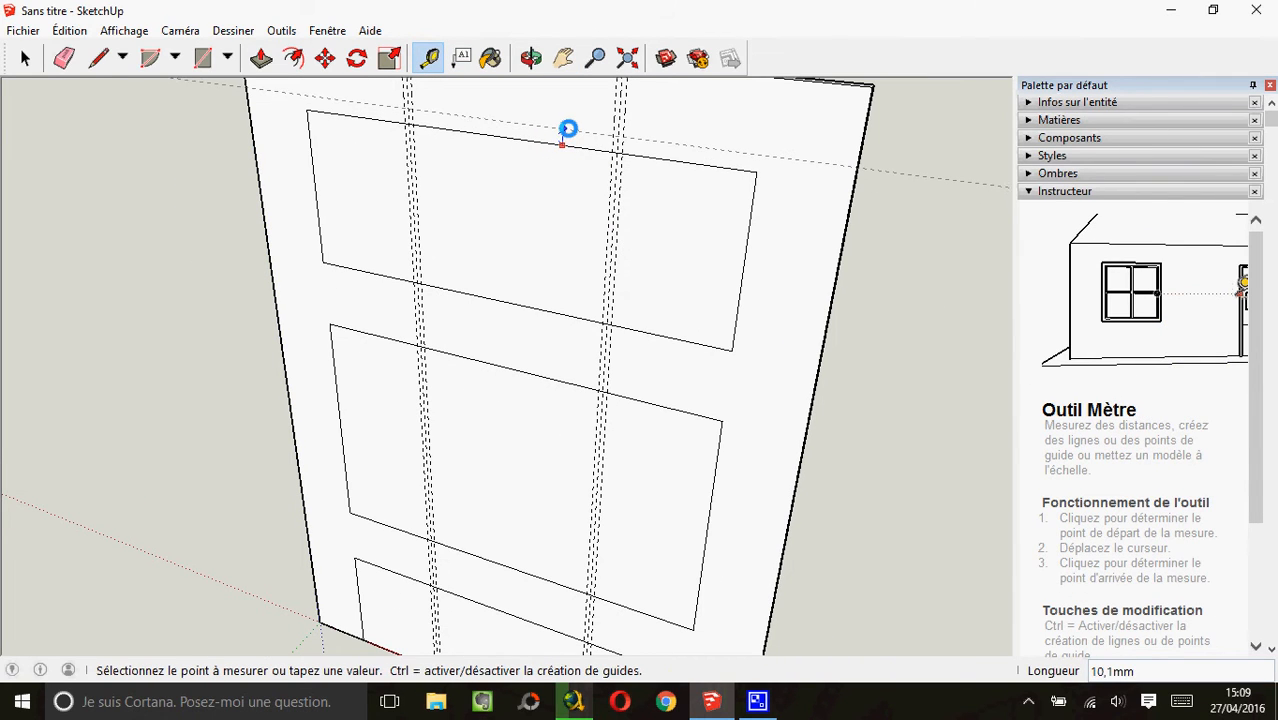
type("25")
key("Return")
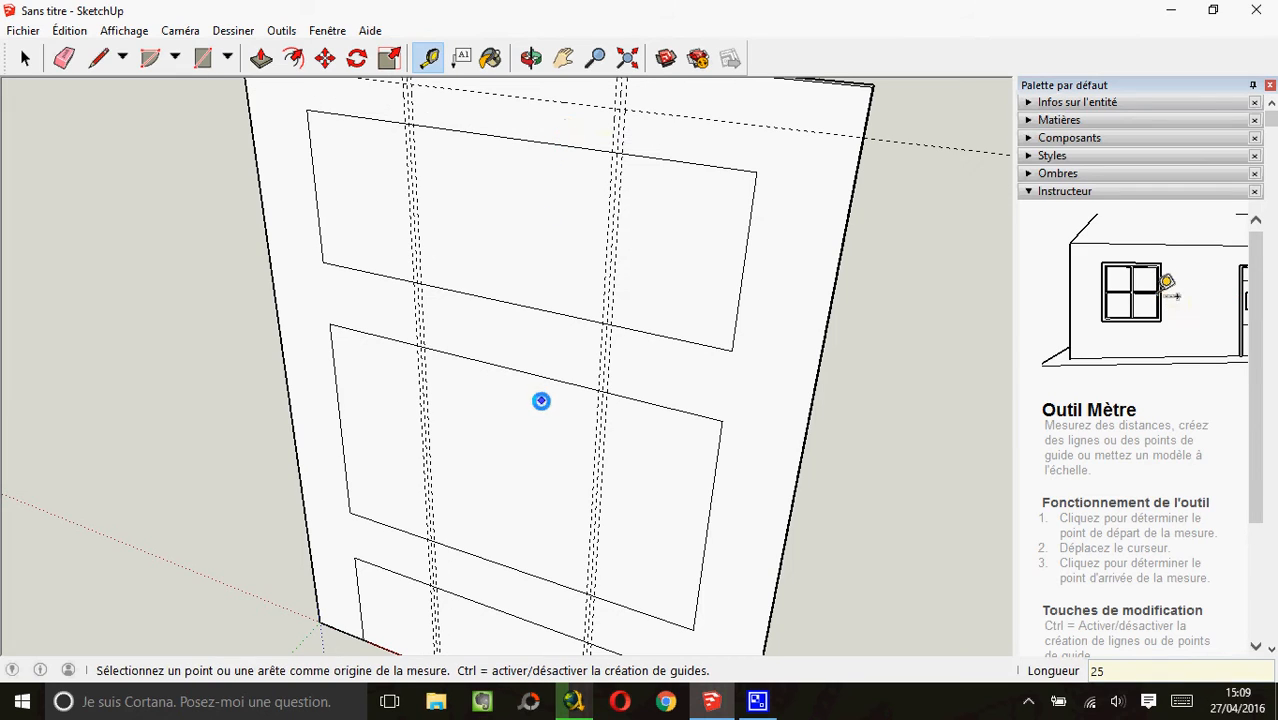
Place horizontal guides about 25 mm above the middle rectangle's top edge and 25 mm above the lower rectangle's top edge
left_click(536, 376)
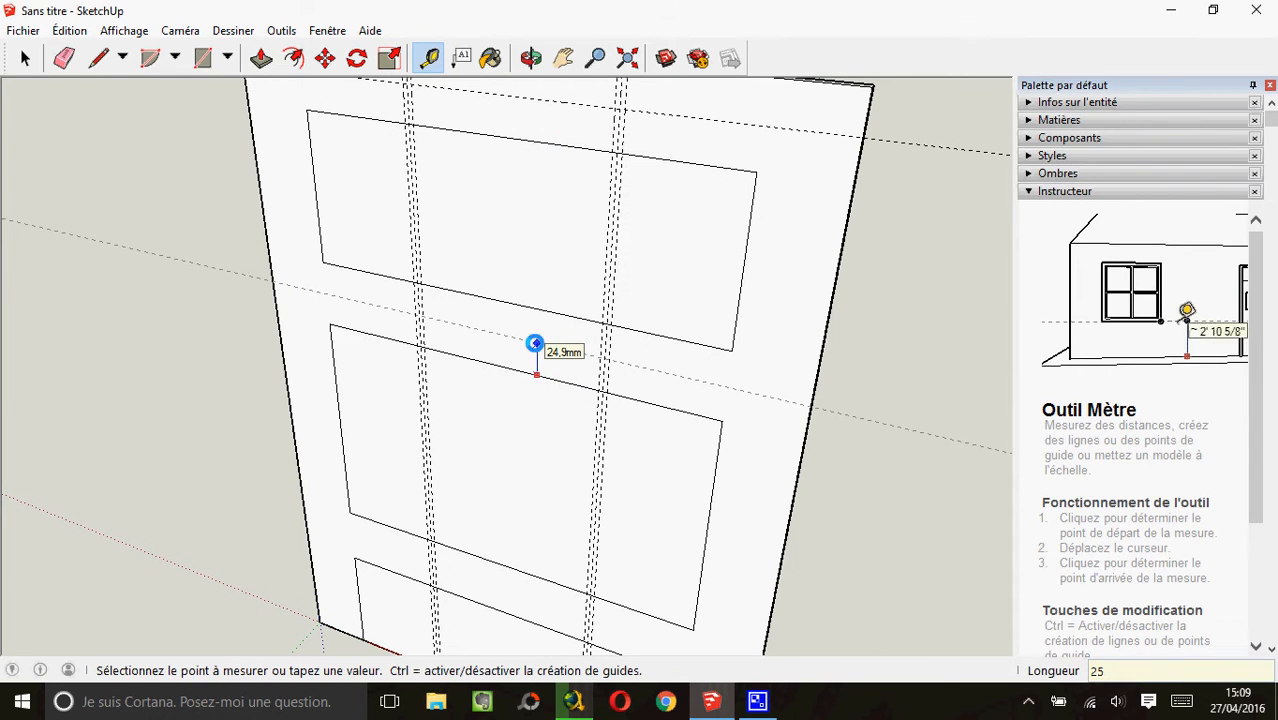
left_click(535, 343)
left_click(540, 628)
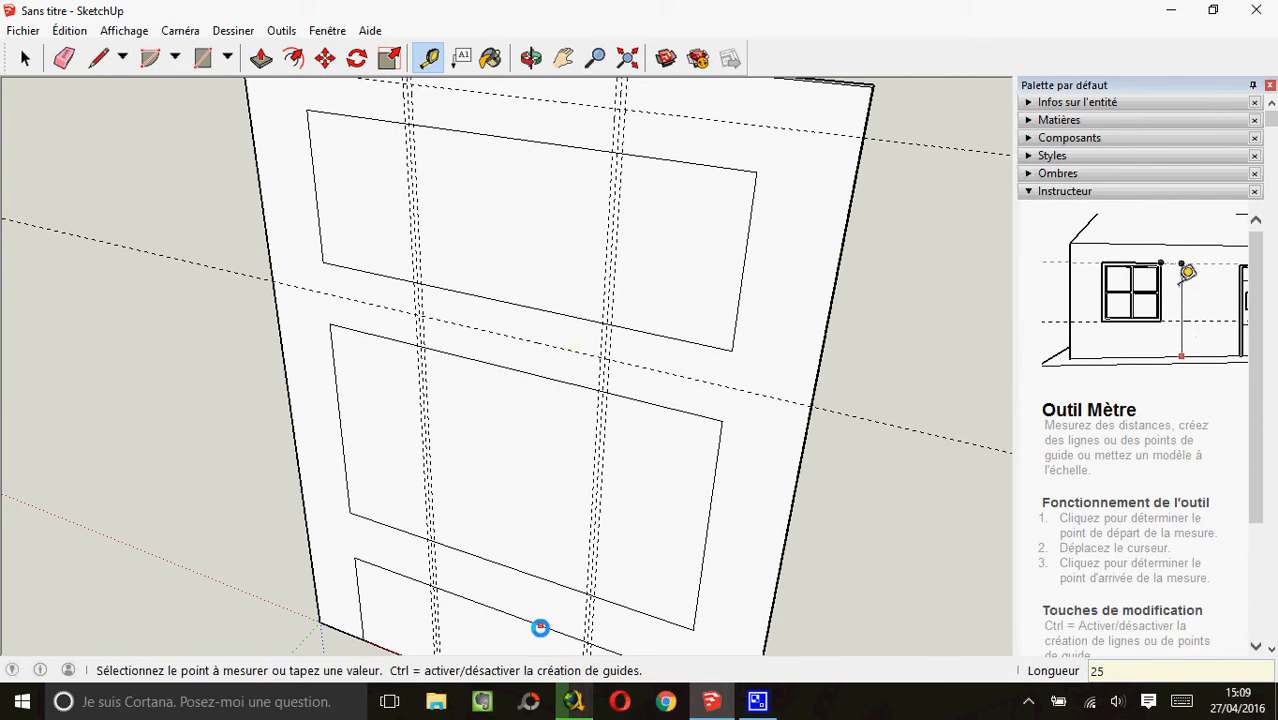
type("25")
key("Return")
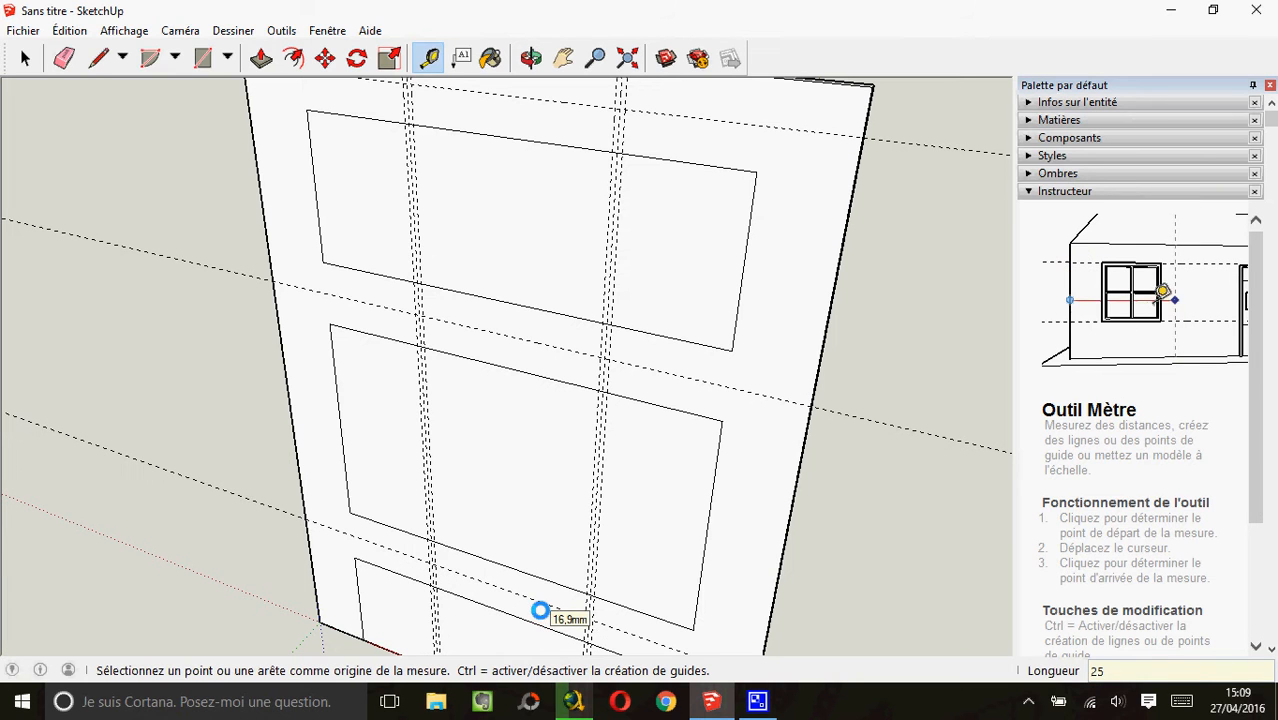
Mark a guide point 55 mm down the upper rectangle's side edge from its top corner farther from the blue axis
left_click(563, 58)
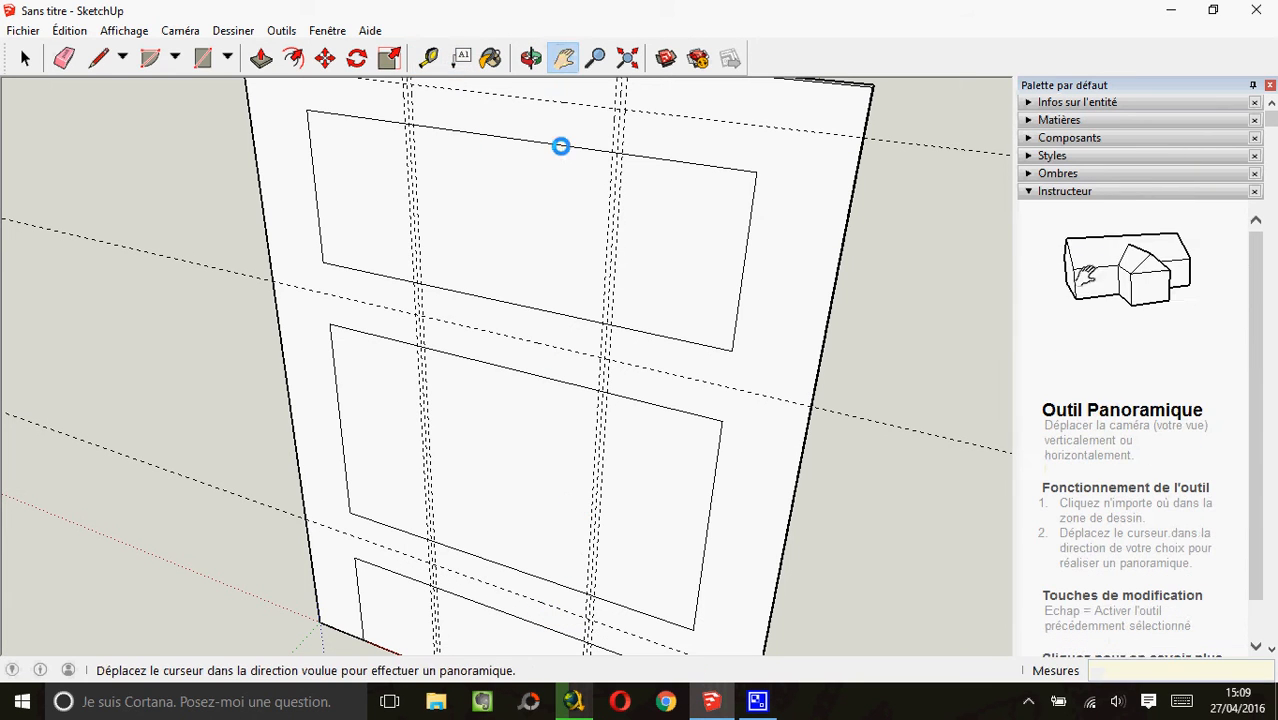
left_click_drag(559, 145, 636, 211)
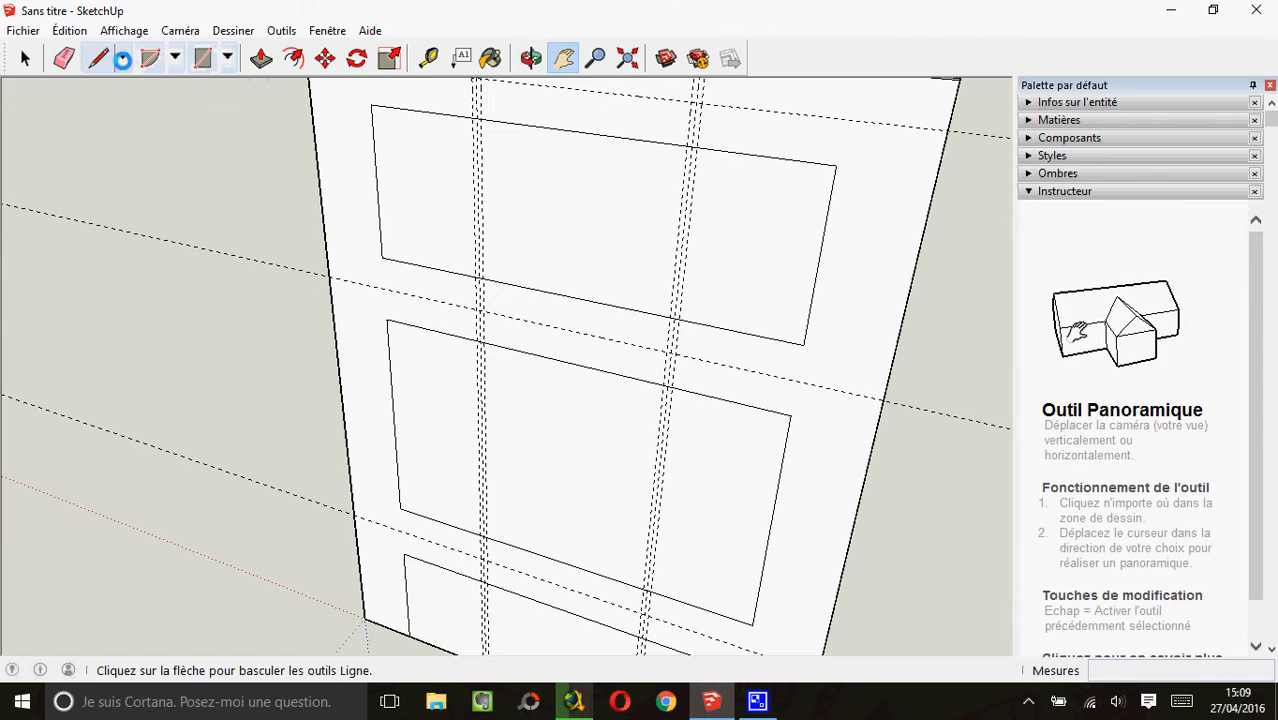
left_click(428, 58)
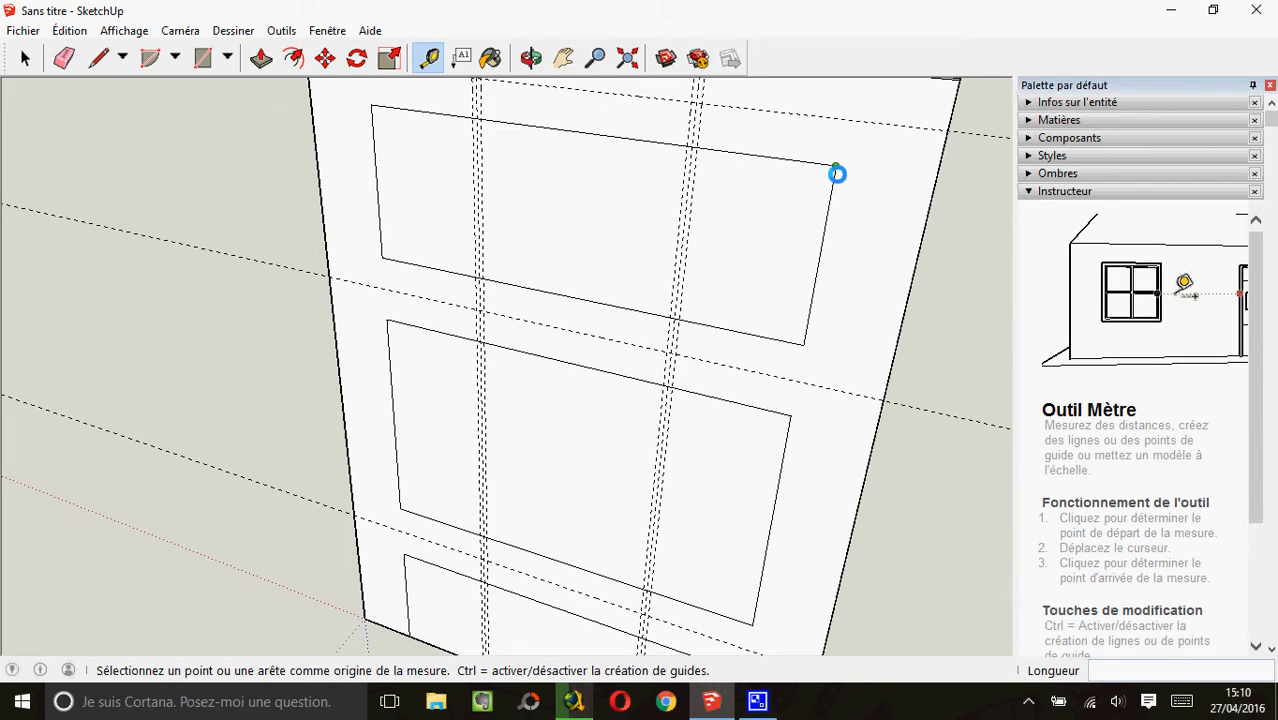
left_click(836, 174)
type("55")
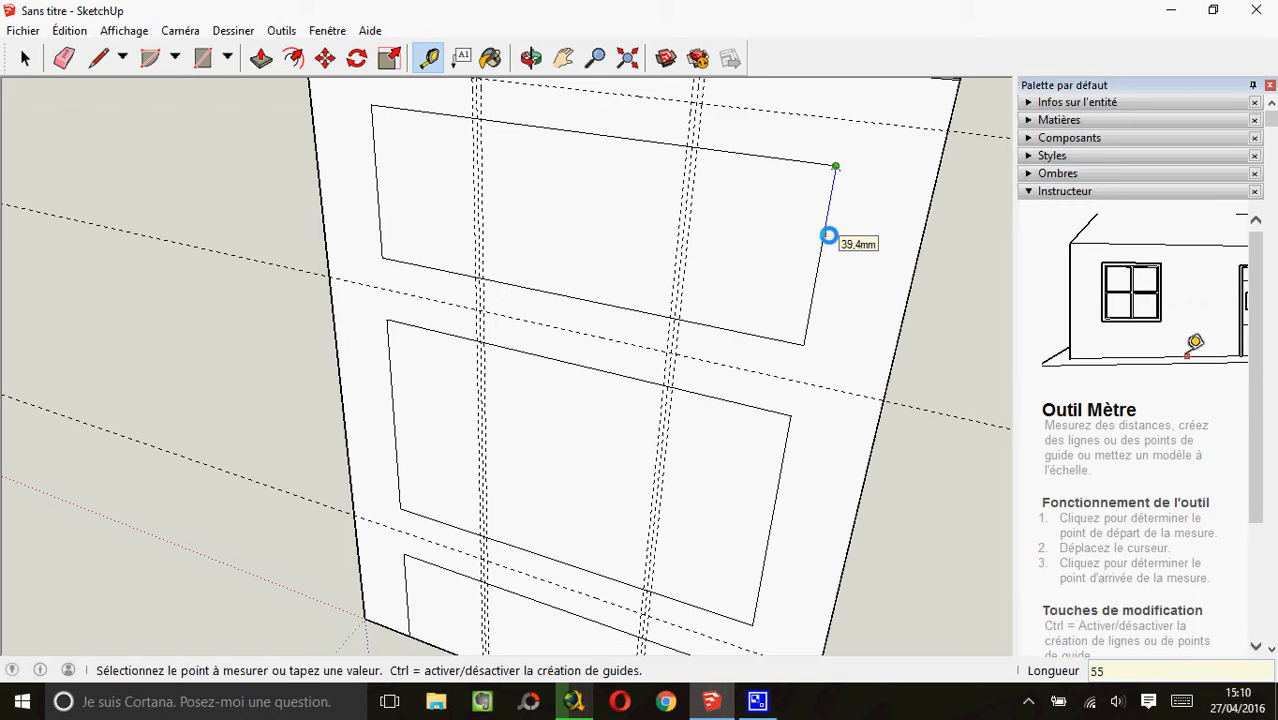
key("Return")
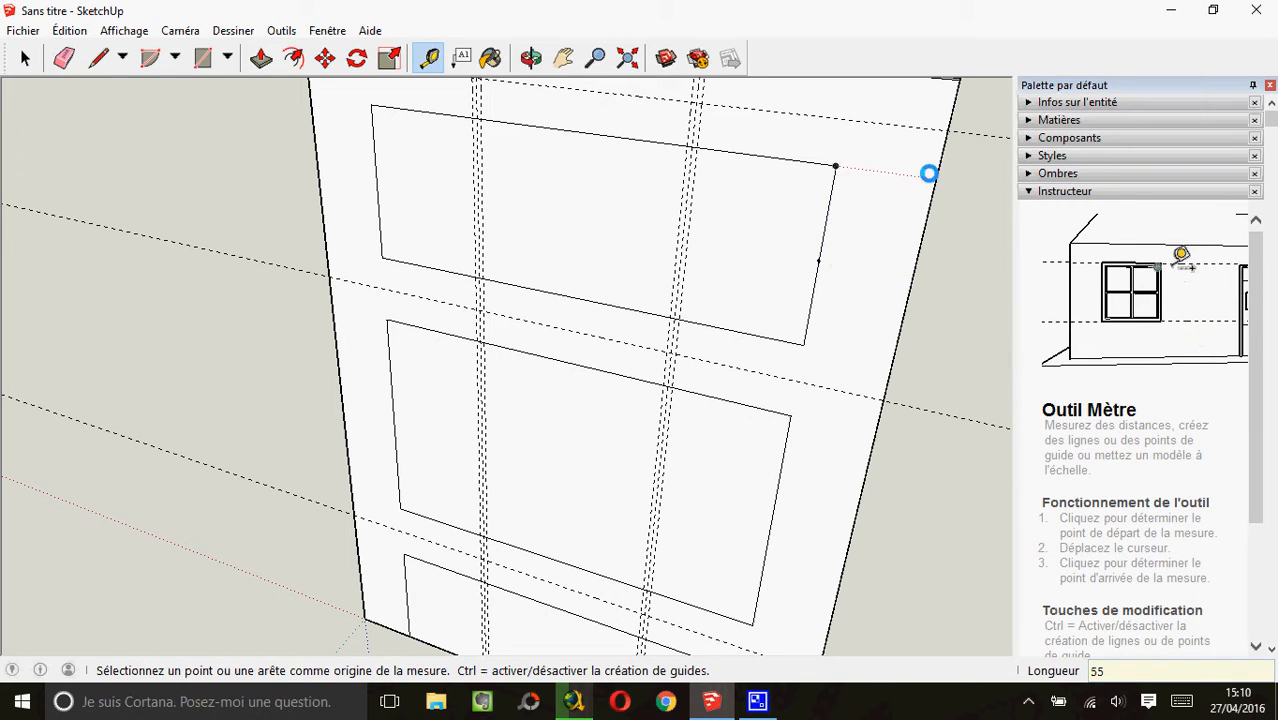
Place horizontal guides 55 mm below the upper rectangle's top edge and 90 mm below the middle rectangle's top edge
scroll(915, 190, "up", 1)
scroll(910, 202, "down", 1)
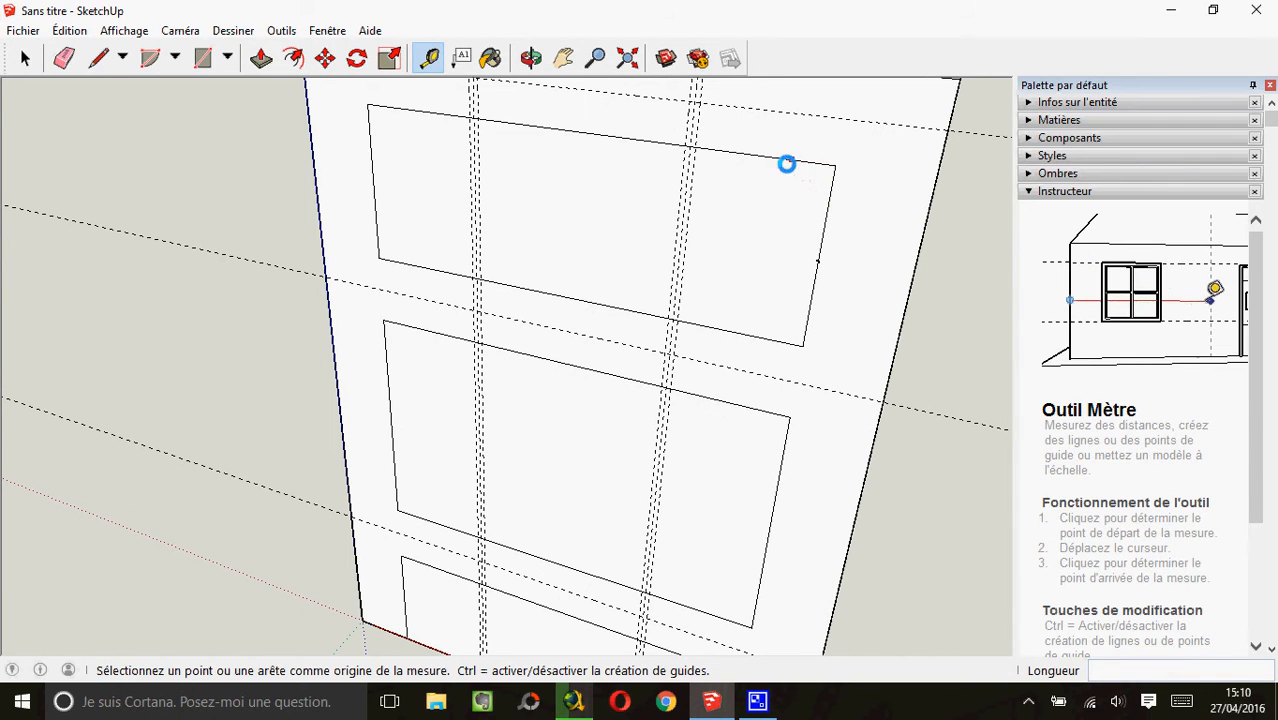
left_click(784, 162)
type("55")
key("Return")
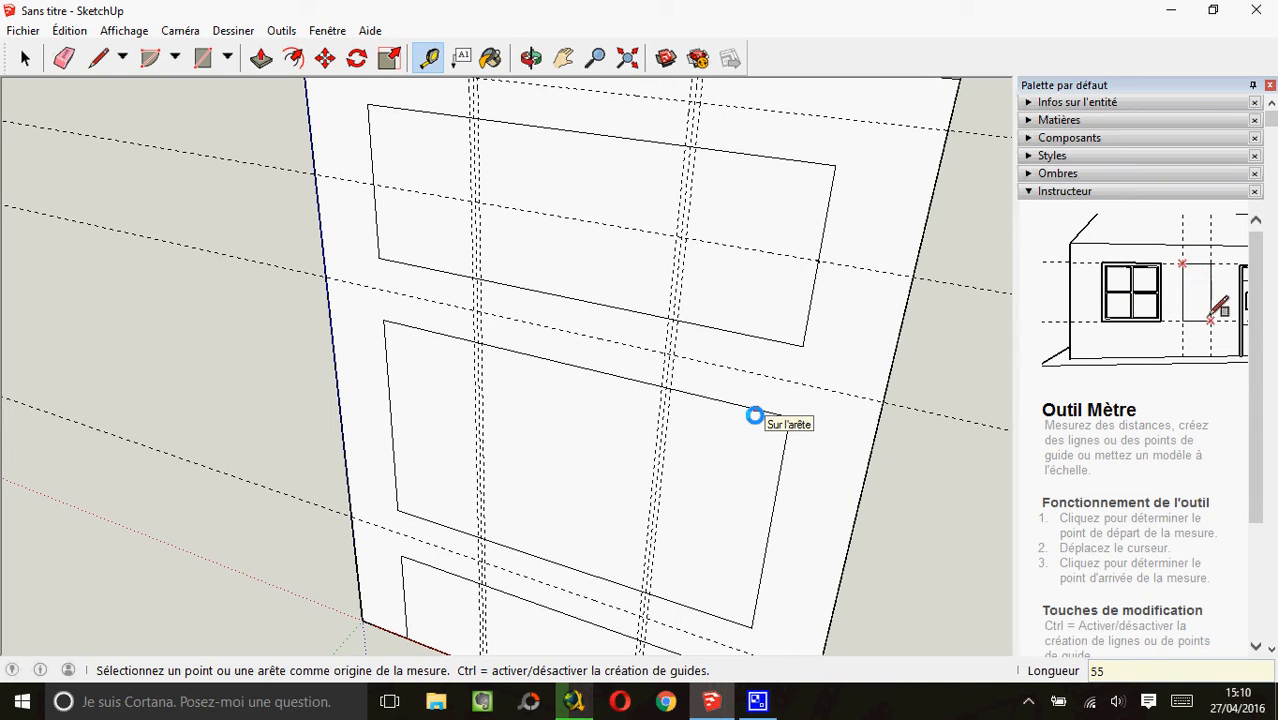
left_click(755, 416)
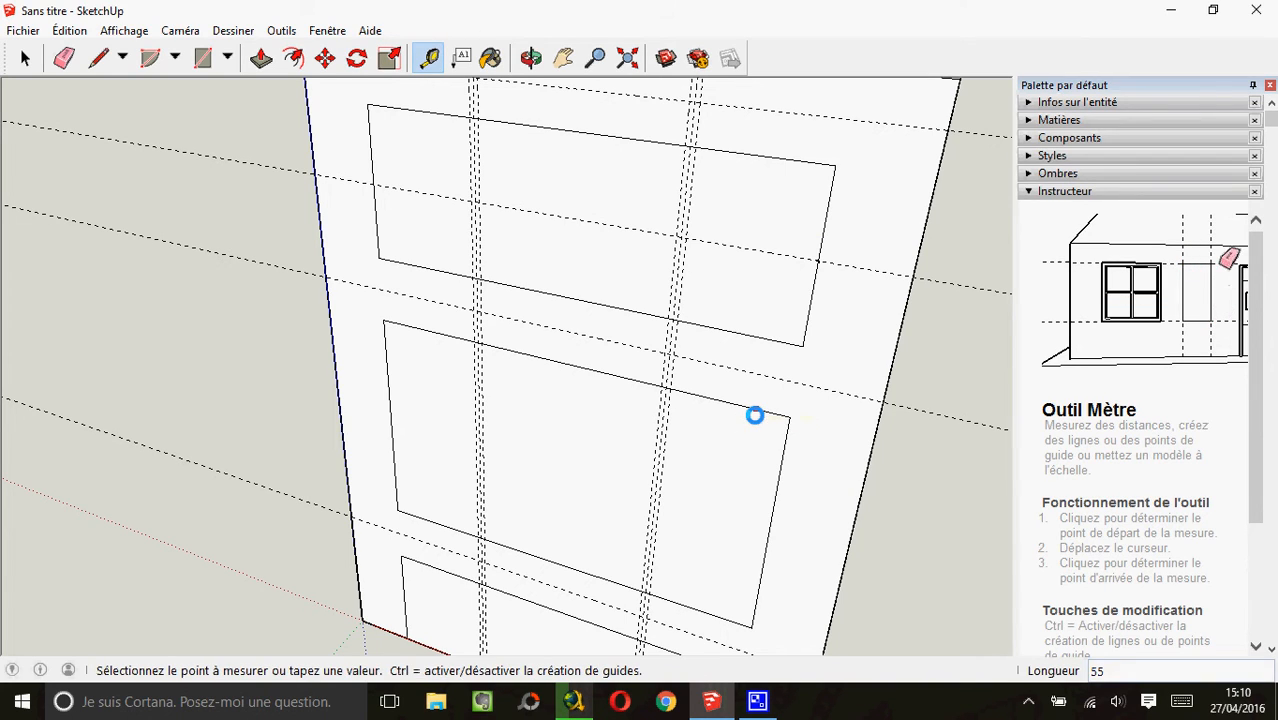
type("90")
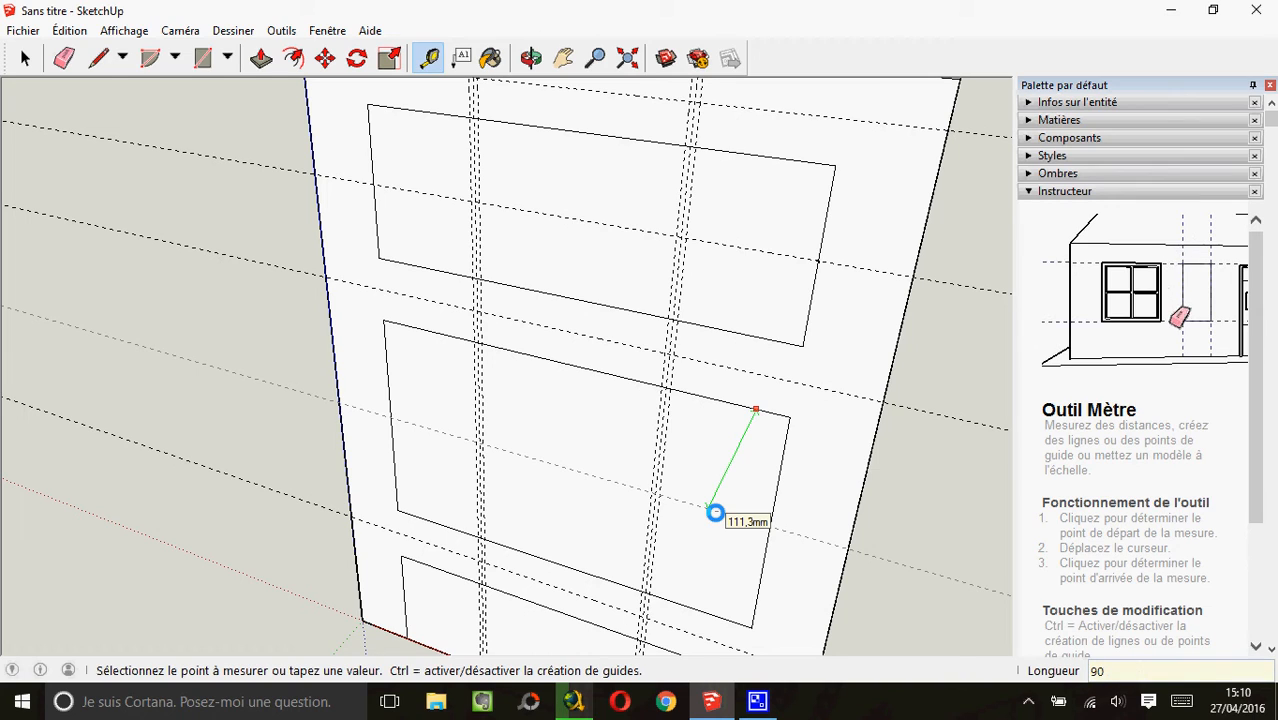
key("Return")
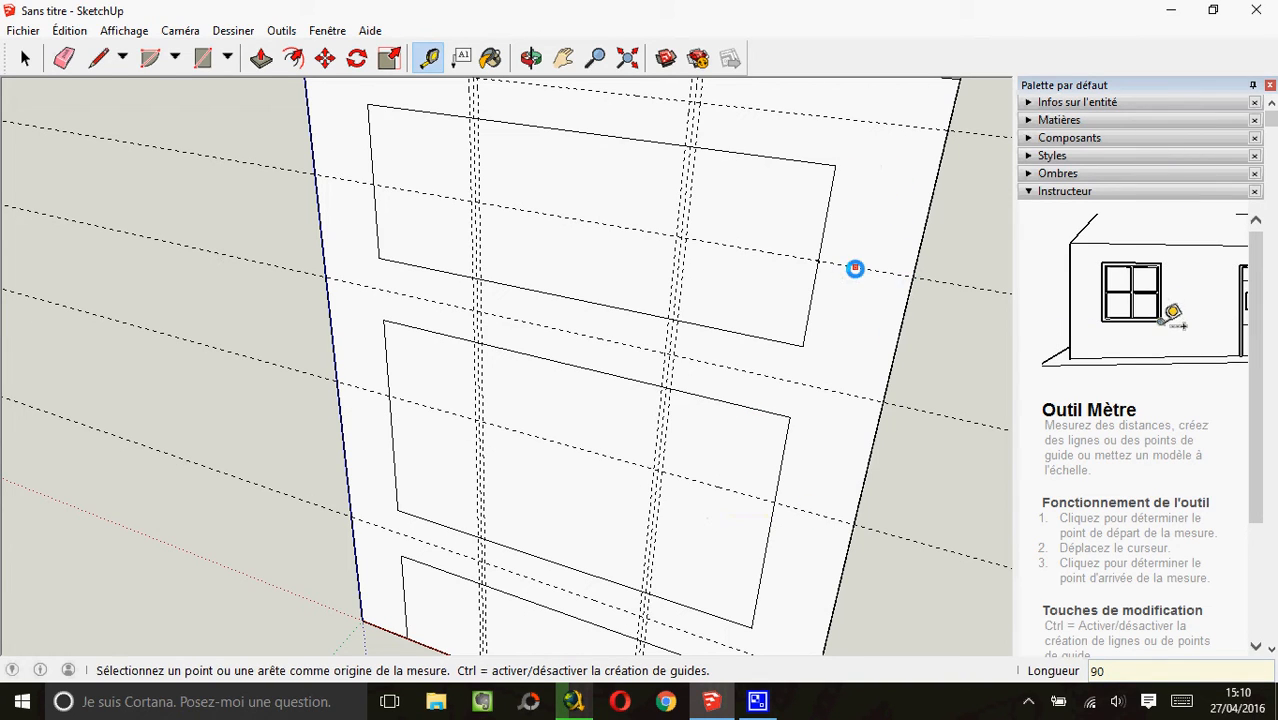
Add horizontal guides 3 mm above and 3 mm below the guide crossing the upper rectangle
left_click(855, 263)
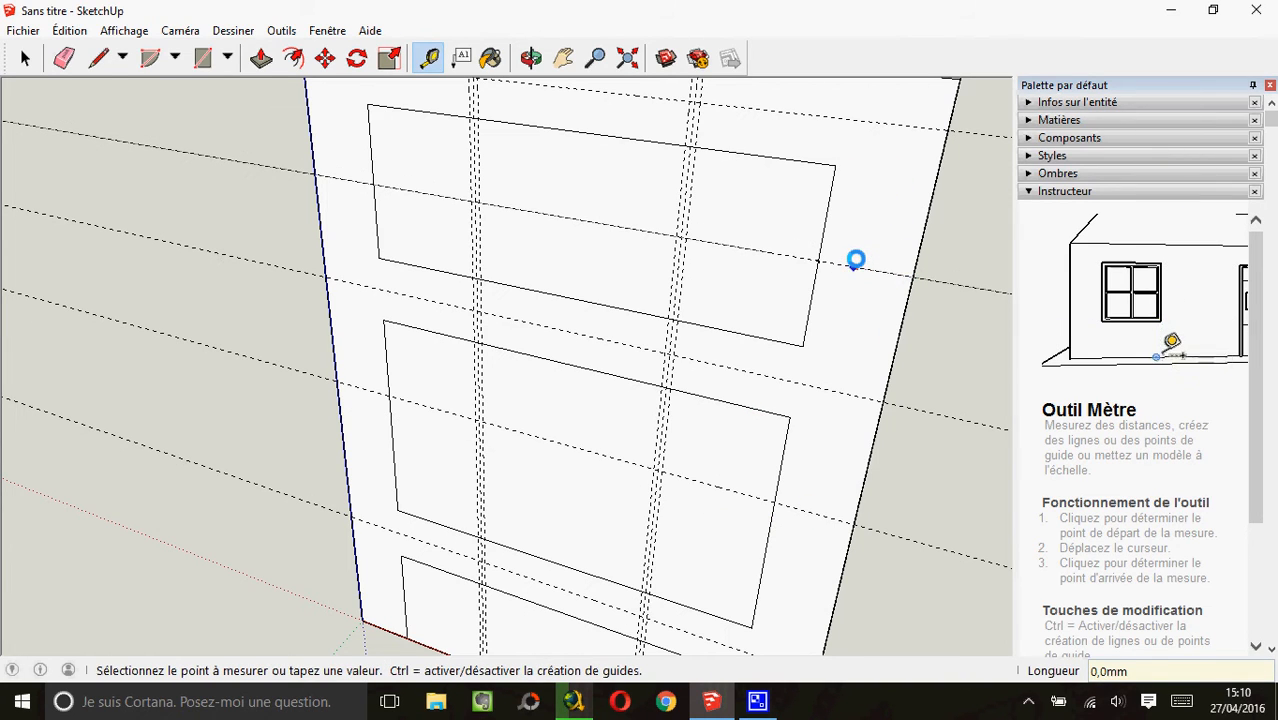
type("3")
key("Return")
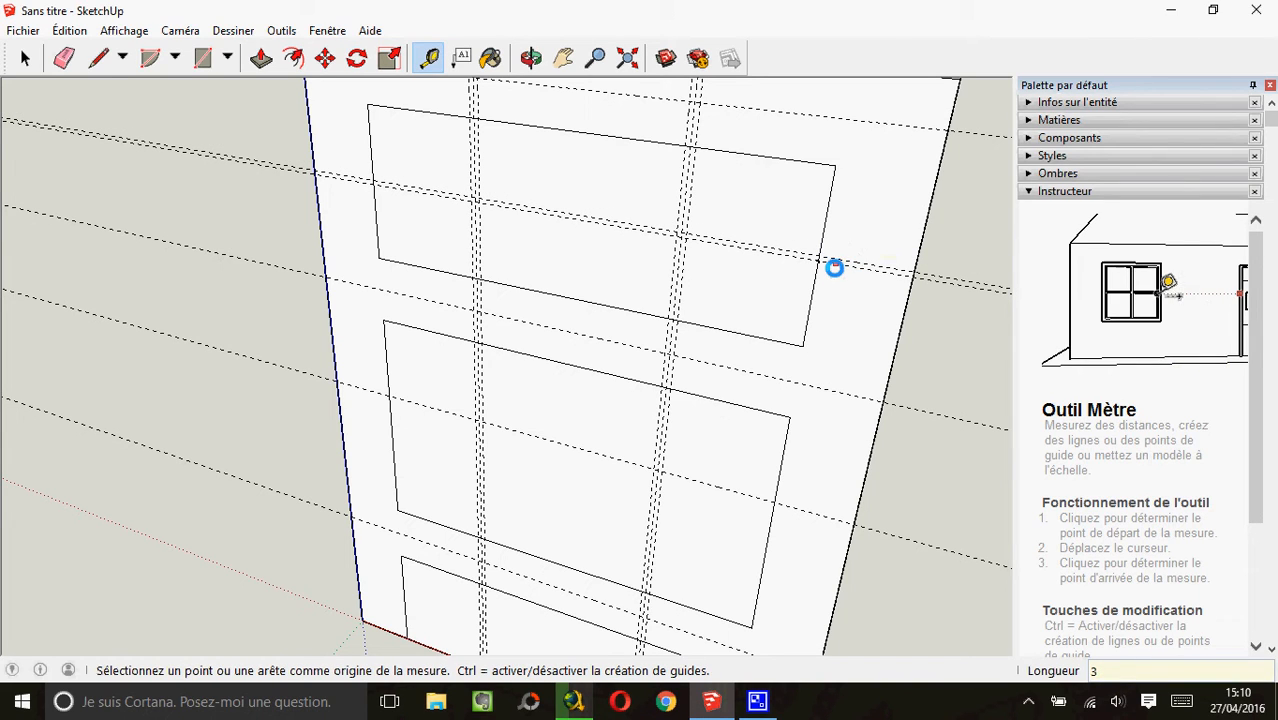
left_click(838, 268)
type("3")
key("Return")
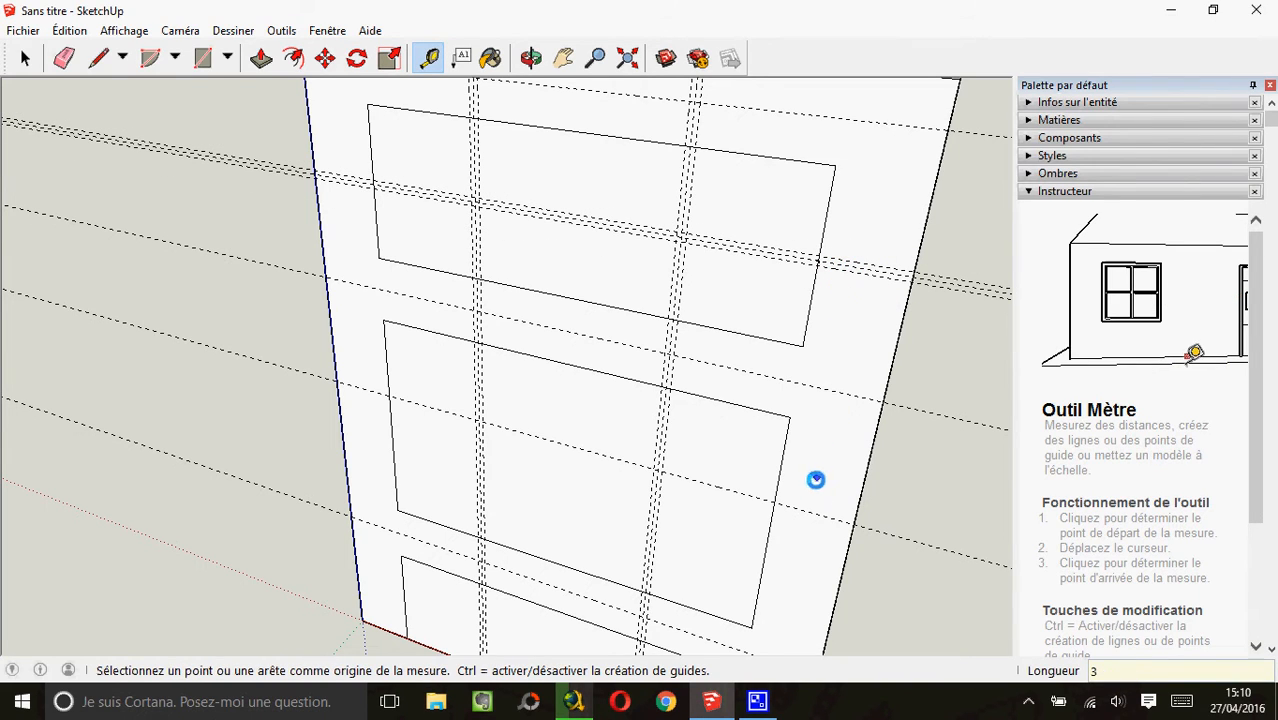
Add horizontal guides 3 mm above and 3 mm below the guide crossing the middle rectangle
left_click(796, 507)
key("Escape")
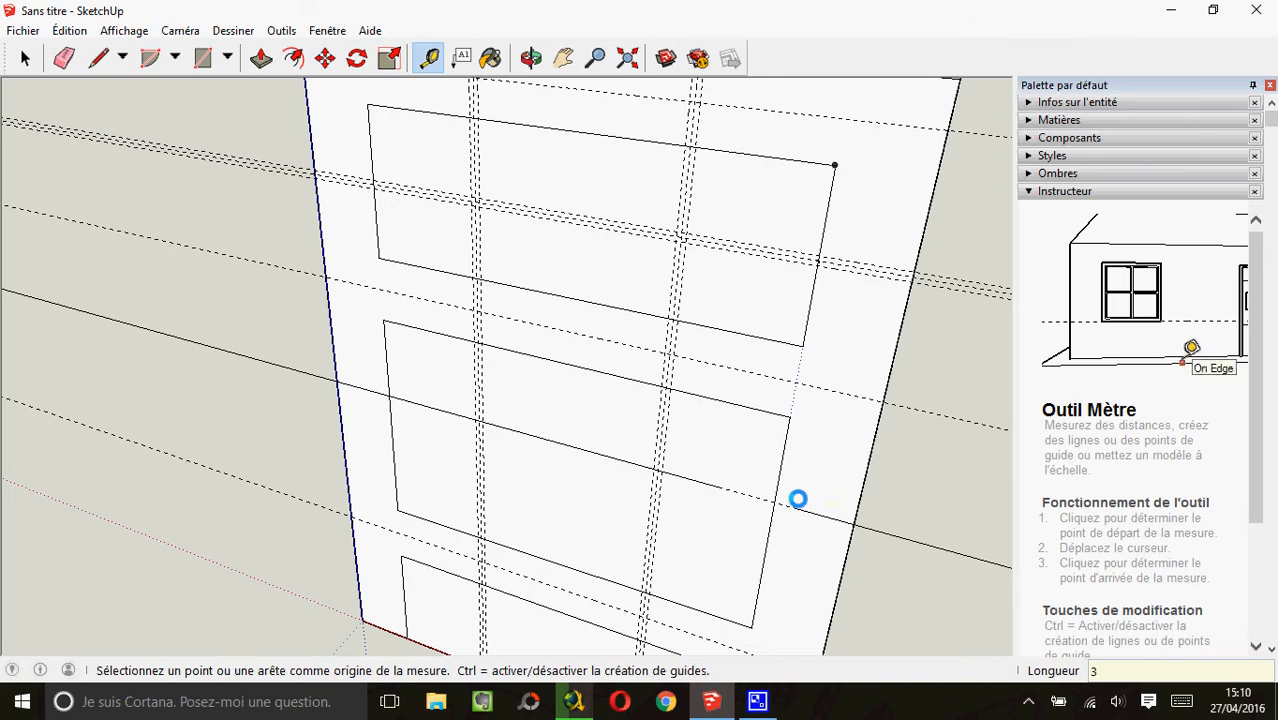
left_click(798, 503)
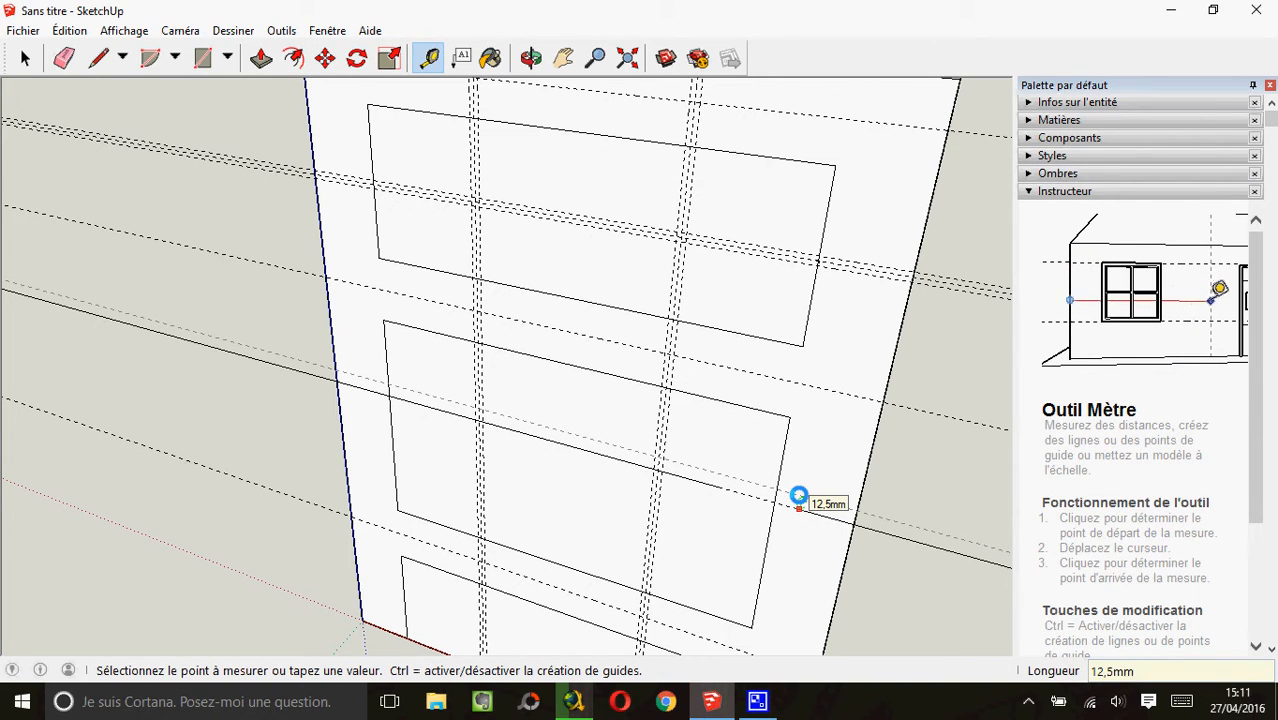
key("Return")
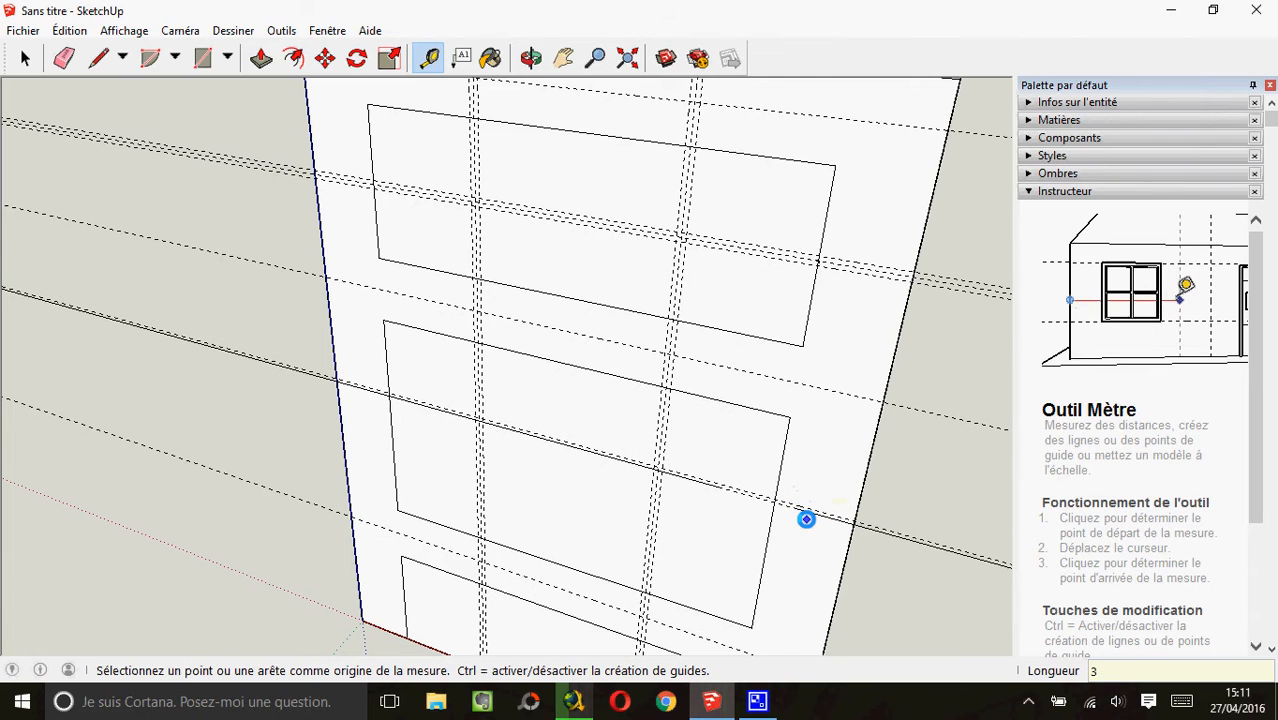
scroll(806, 519, "up", 4)
left_click(814, 505)
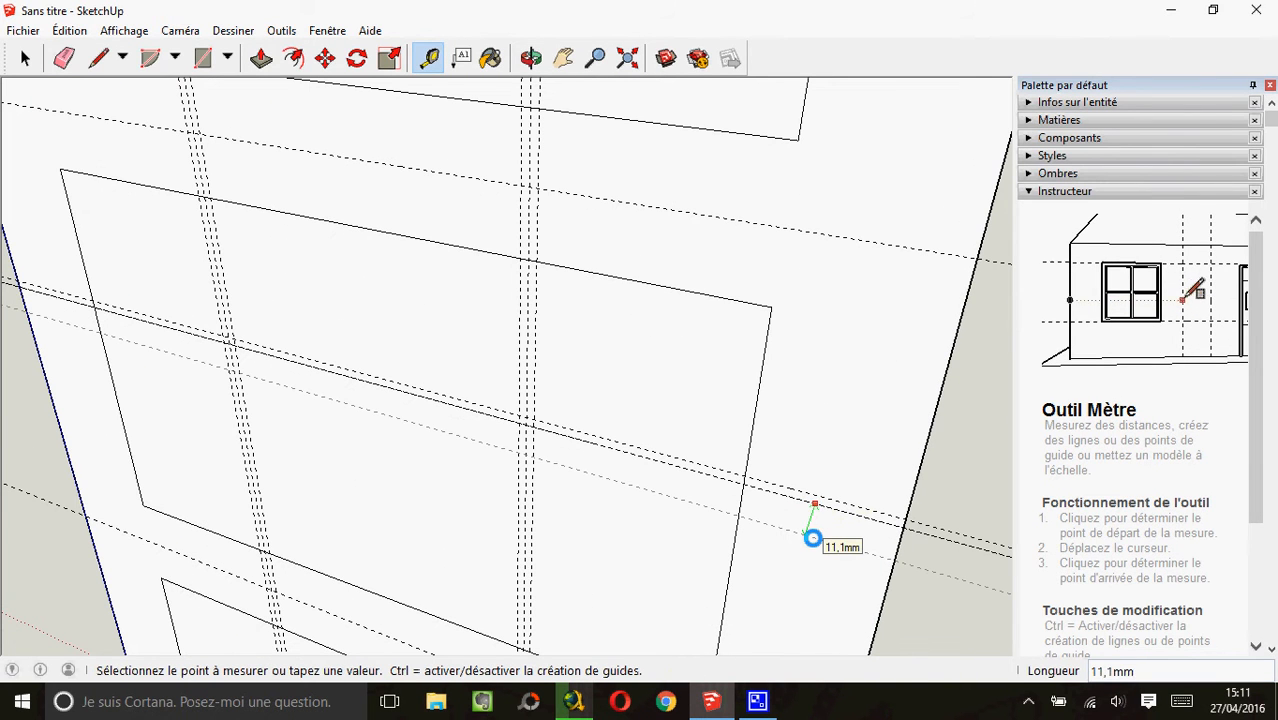
type("3")
key("Return")
scroll(814, 521, "down", 3)
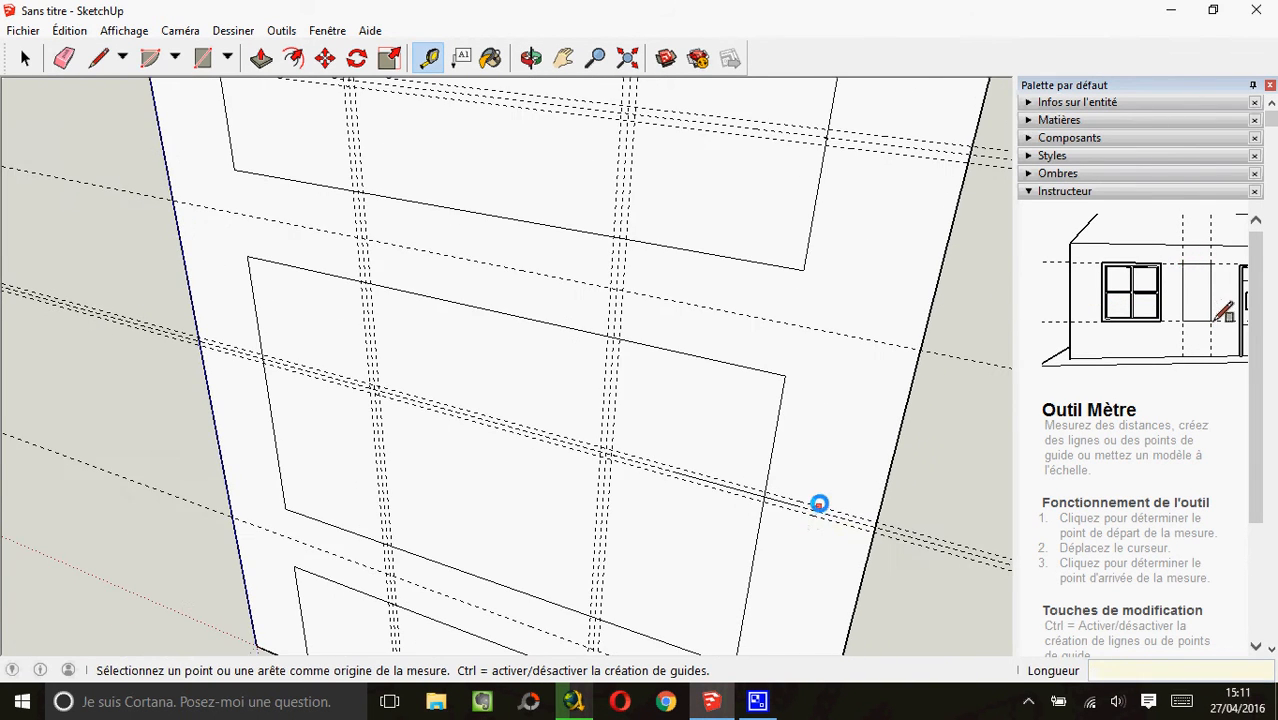
Place vertical guides 25 mm outside both side edges of the lower rectangle
left_click(563, 57)
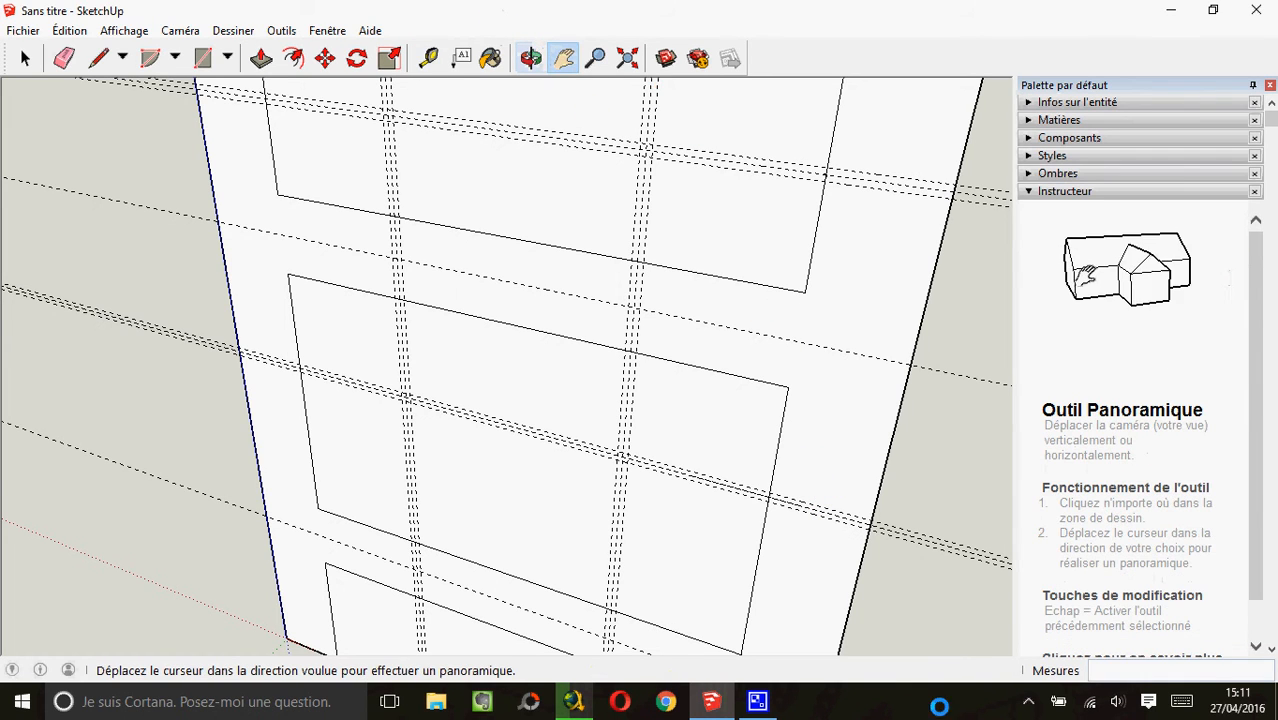
left_click_drag(842, 622, 747, 449)
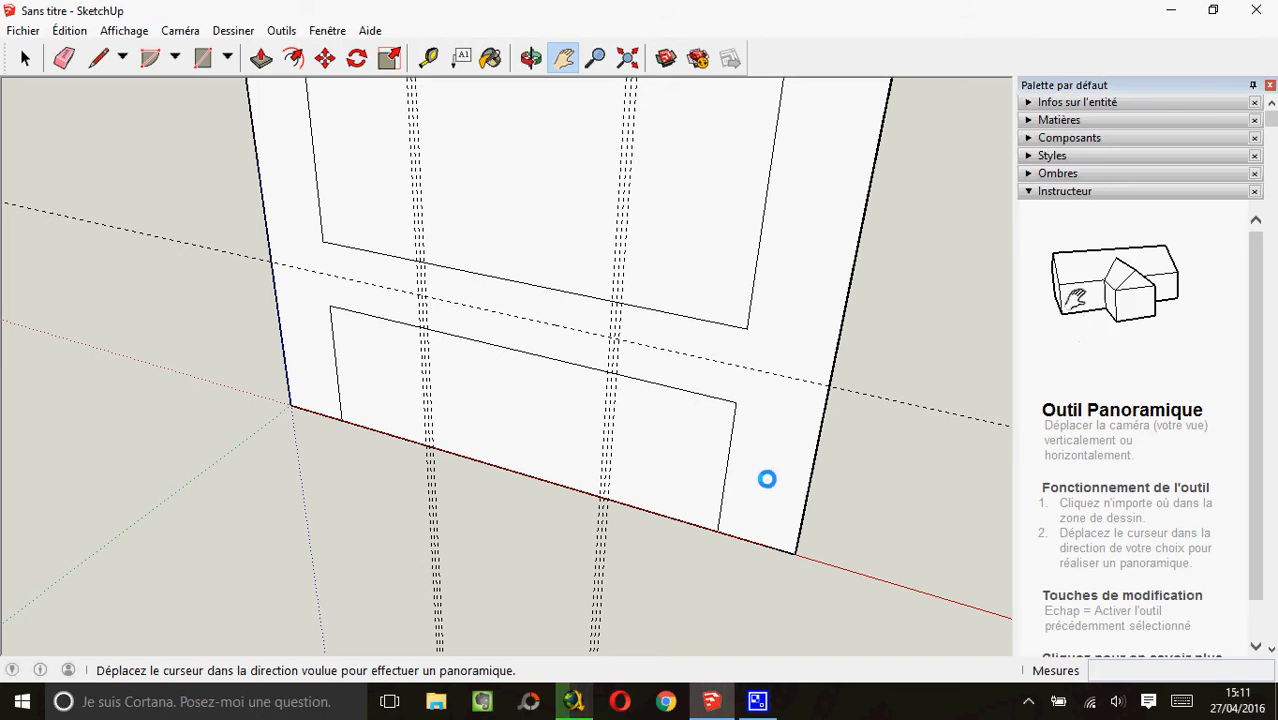
scroll(767, 479, "down", 2)
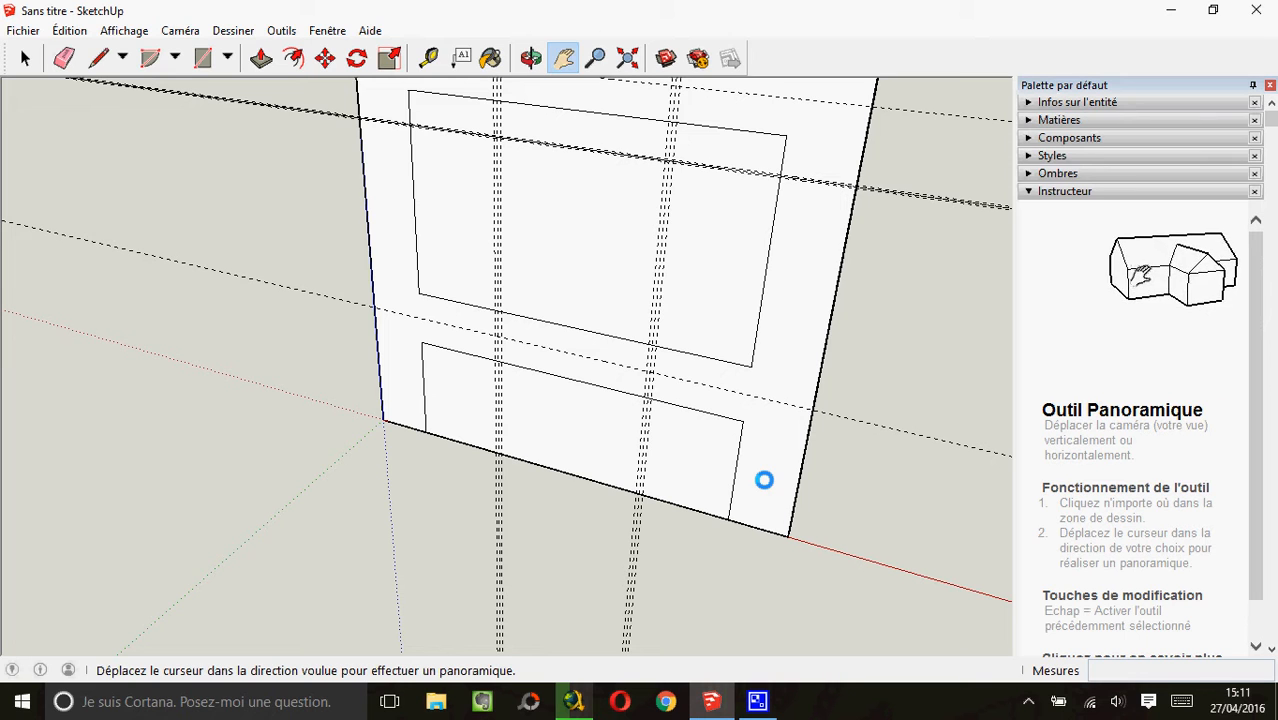
left_click_drag(762, 379, 685, 499)
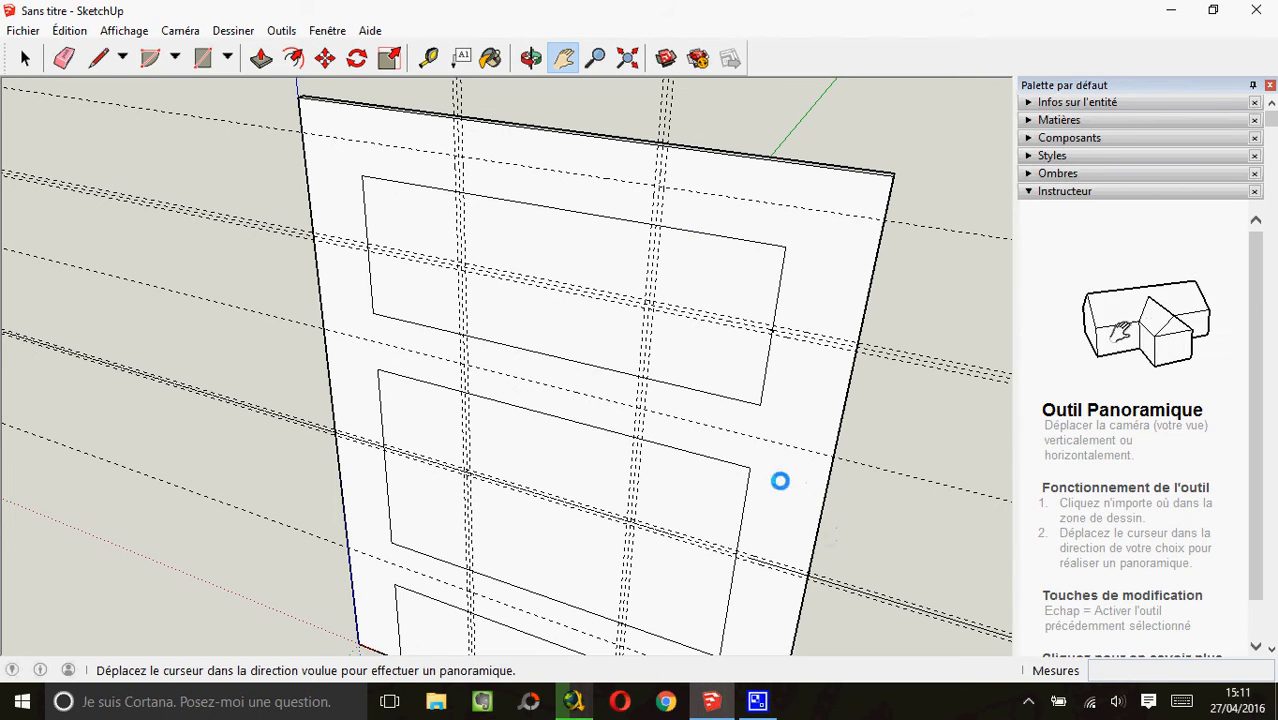
left_click_drag(780, 481, 783, 367)
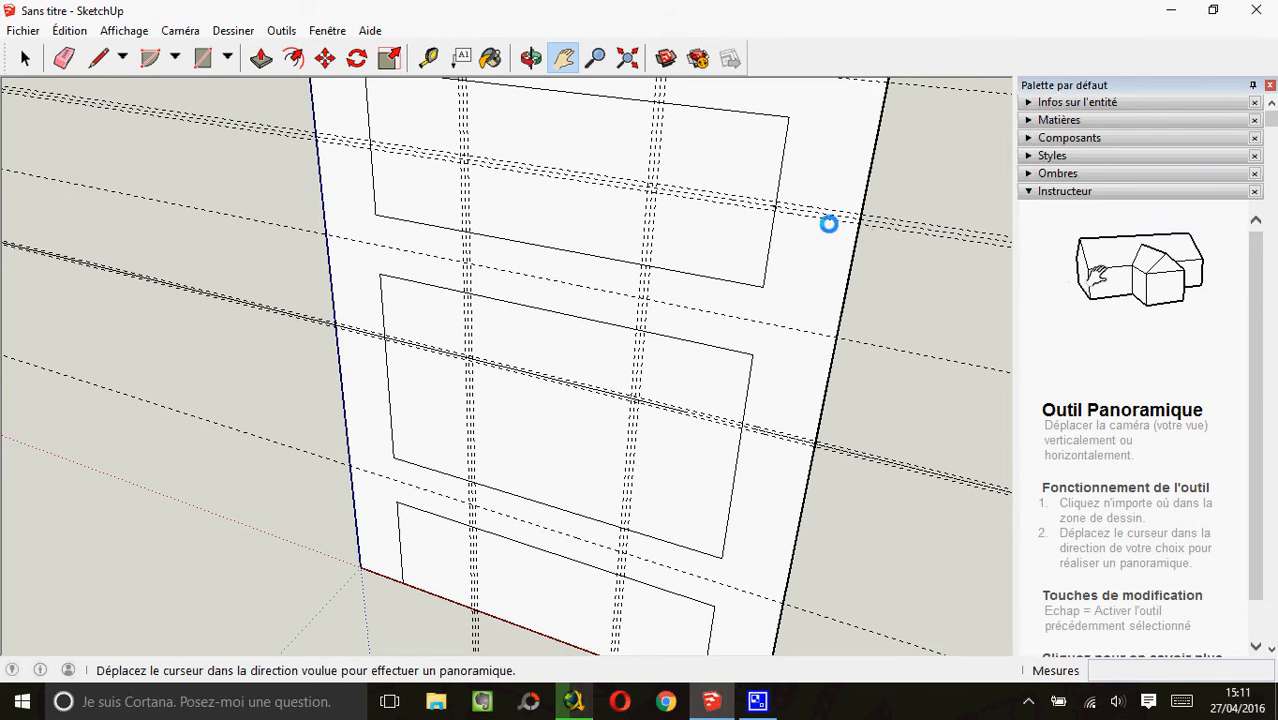
left_click_drag(747, 556, 758, 428)
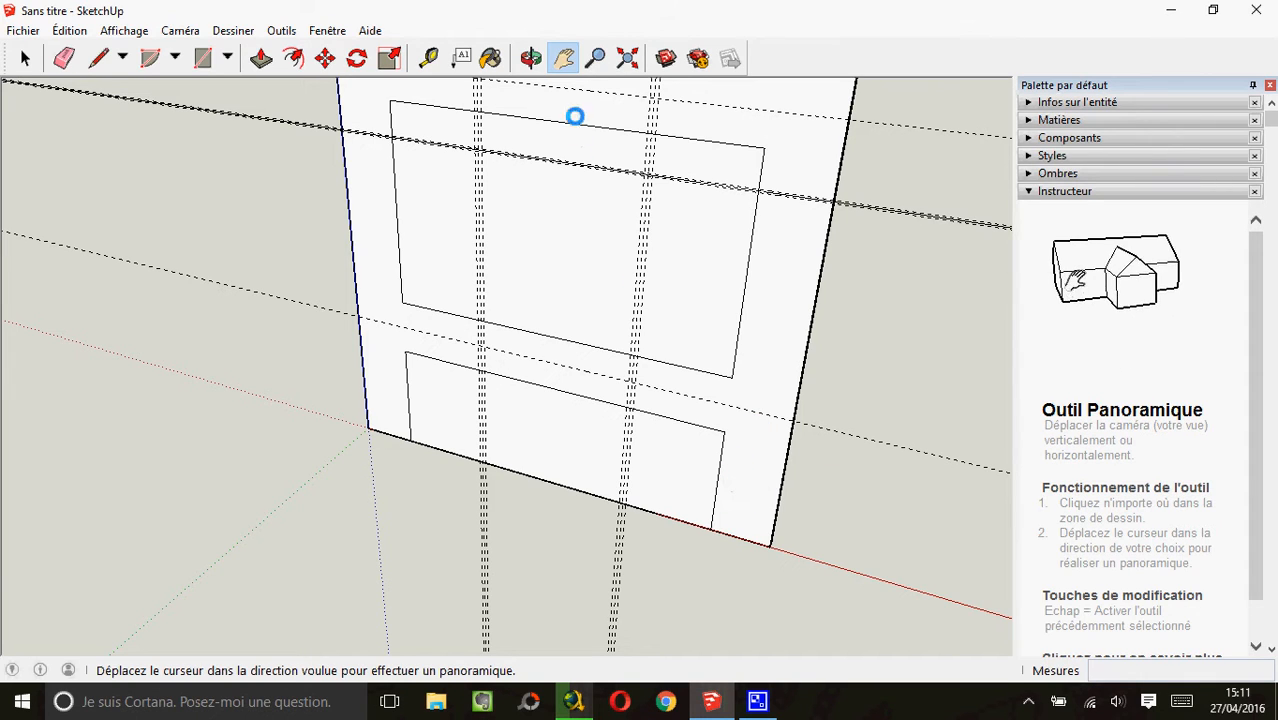
left_click(428, 57)
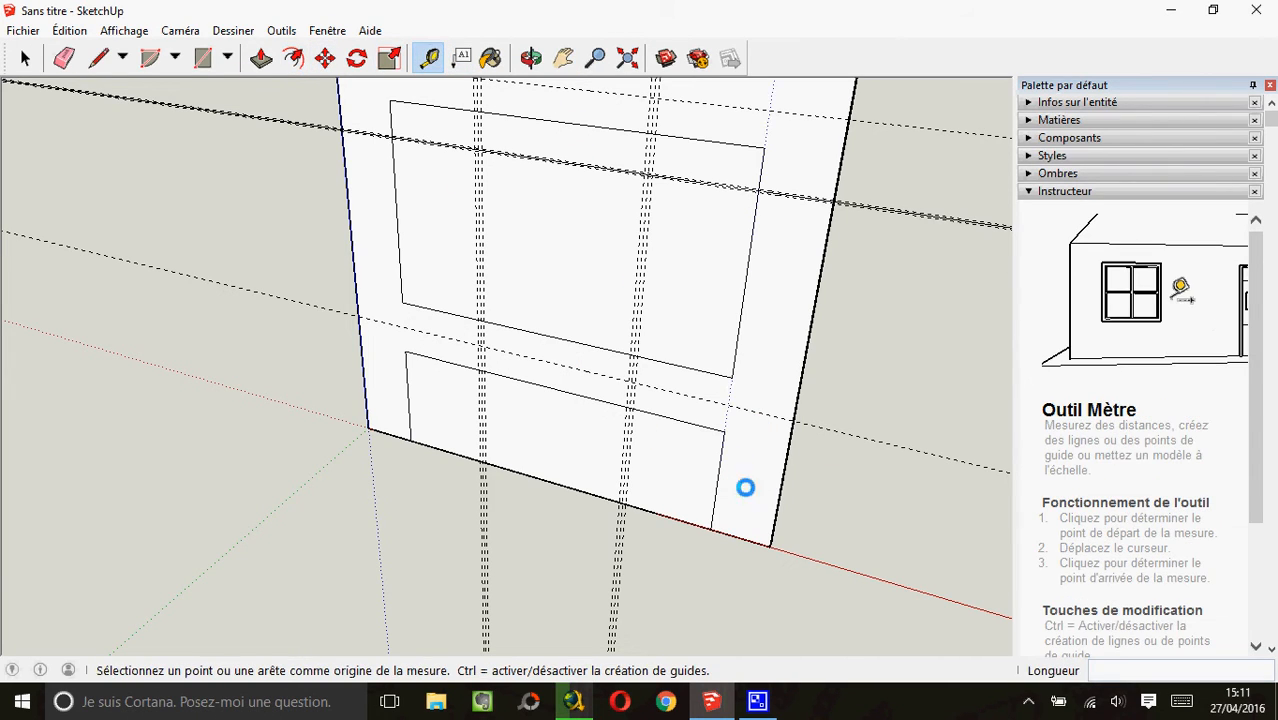
left_click(714, 498)
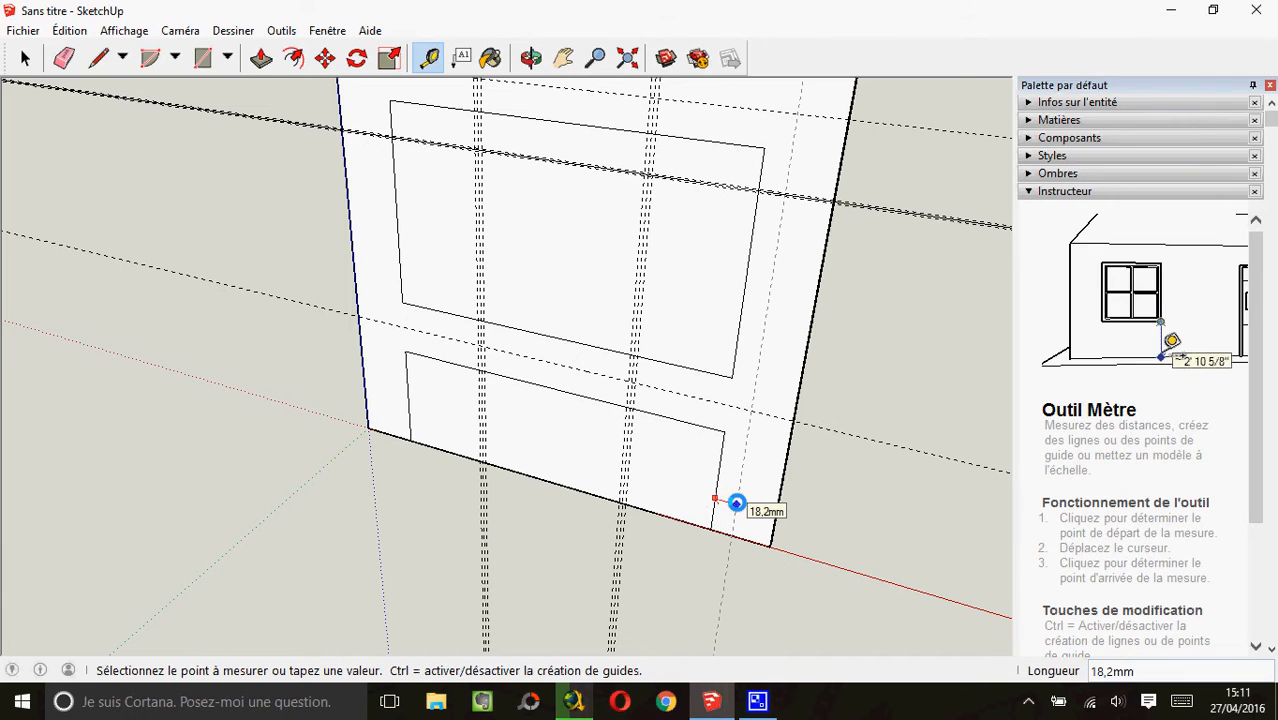
type("25")
key("Return")
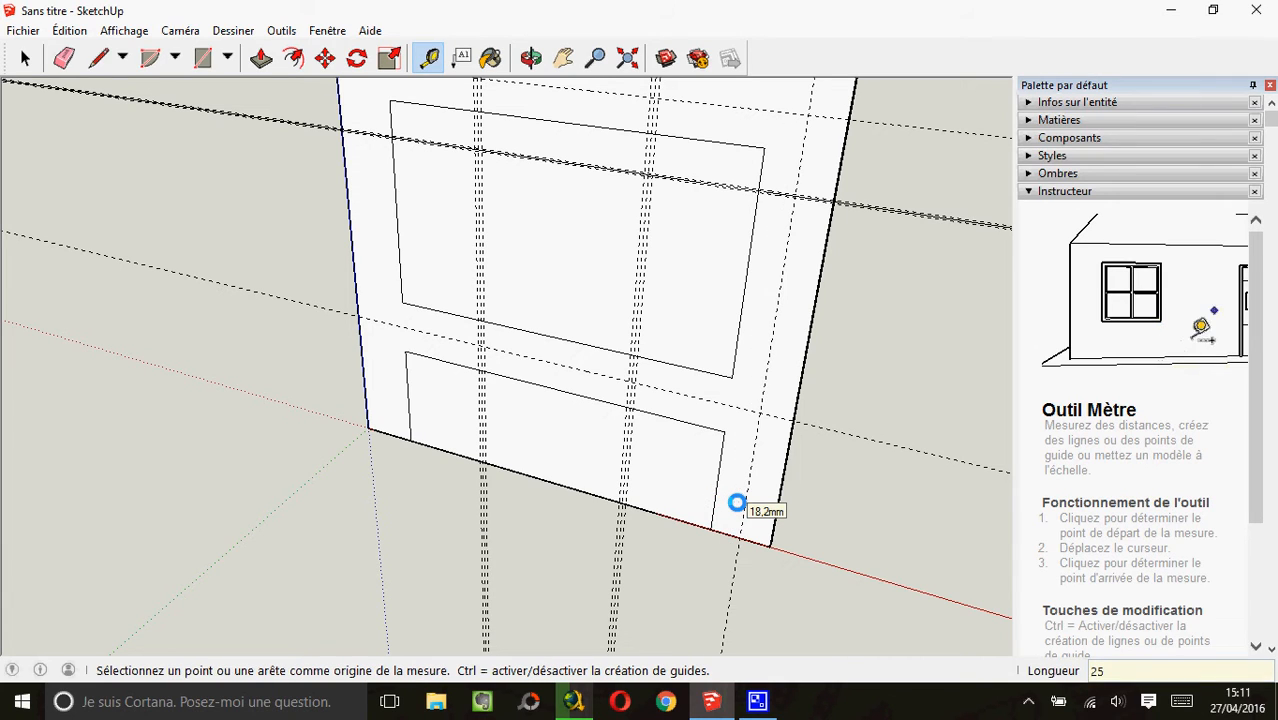
left_click(409, 421)
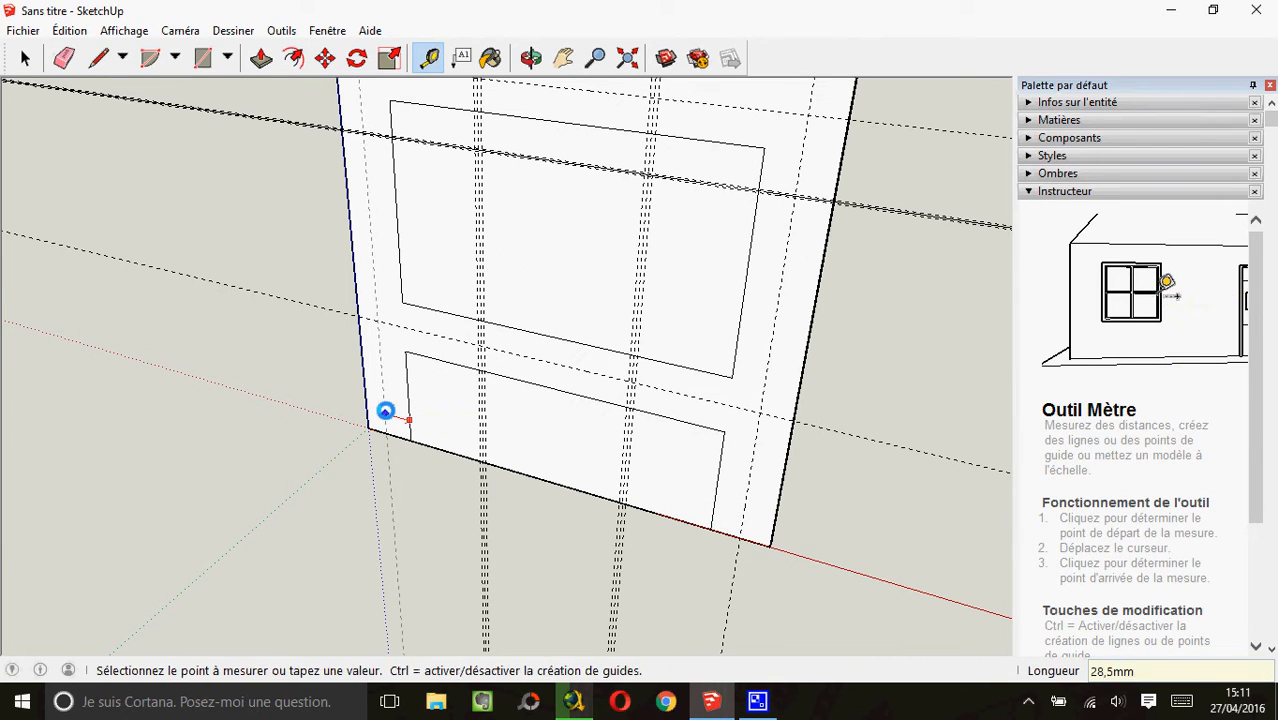
left_click(387, 411)
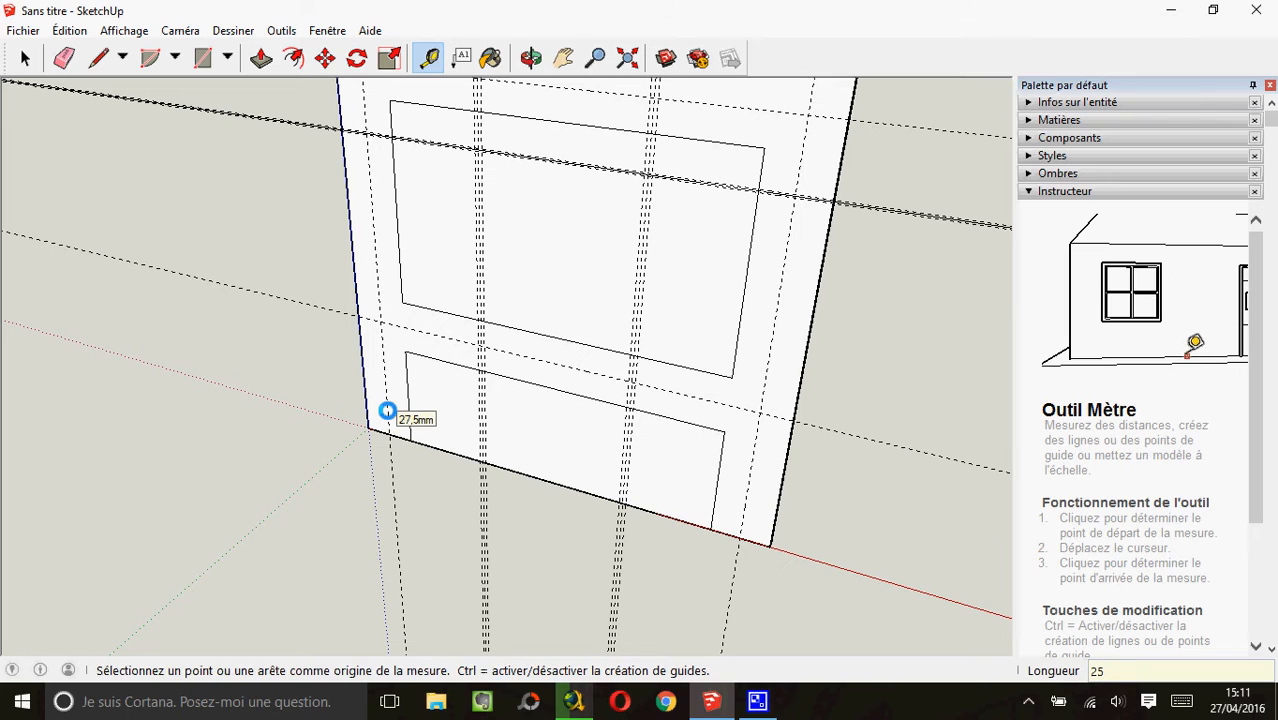
Add vertical guides 3 mm to either side of the outer guide near the panel's side edge farther from the blue axis
left_click(751, 466)
type("3")
key("Return")
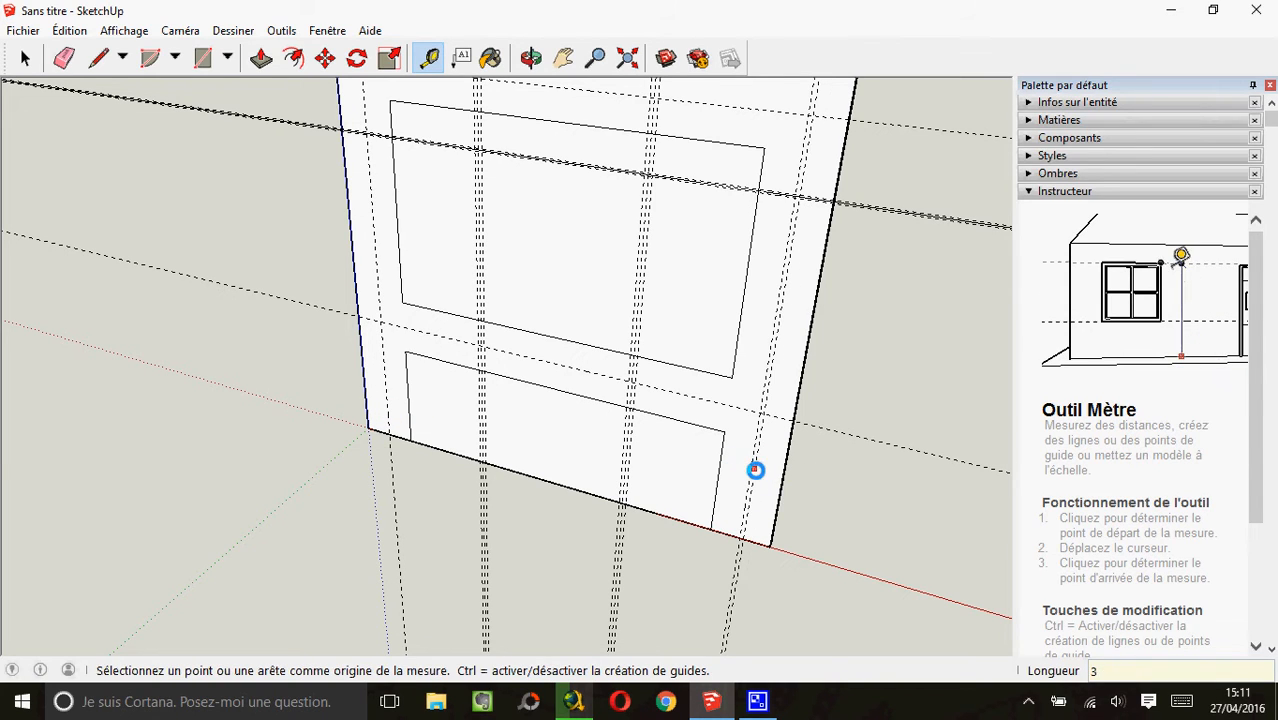
left_click(738, 506)
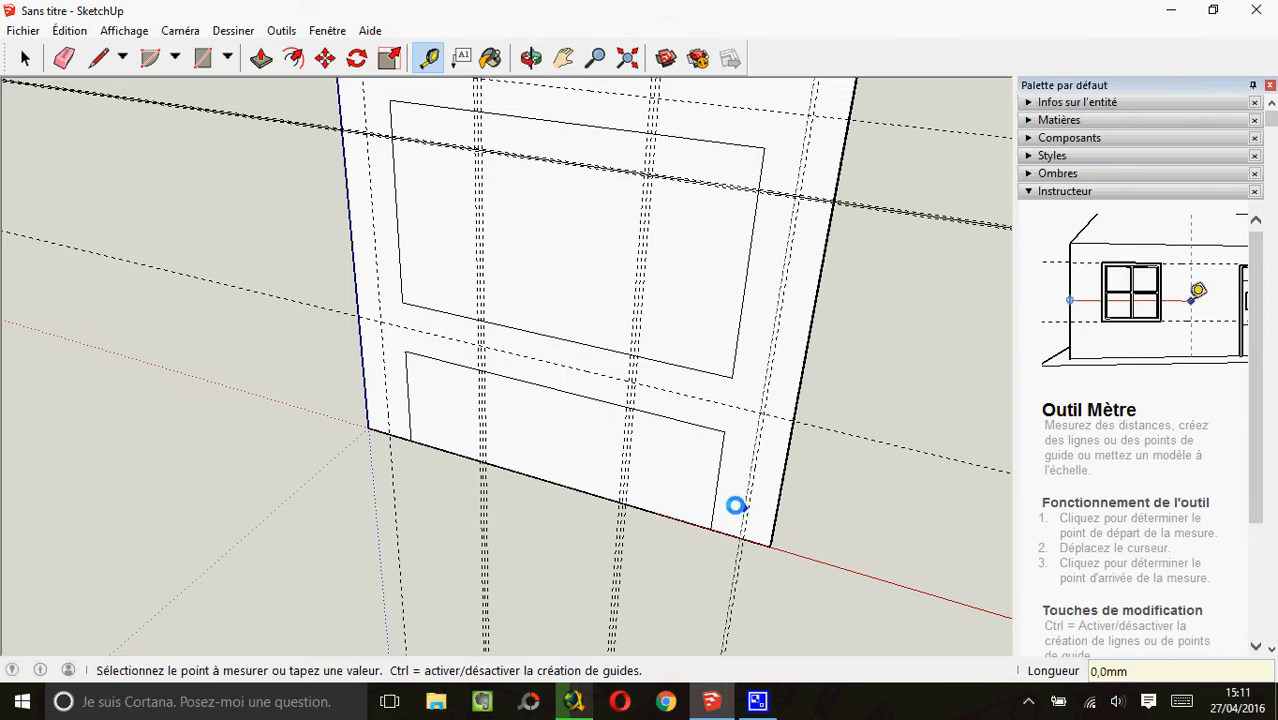
left_click(725, 502)
Add vertical guides 3 mm to either side of the outer guide nearest the blue axis
scroll(410, 450, "up", 3)
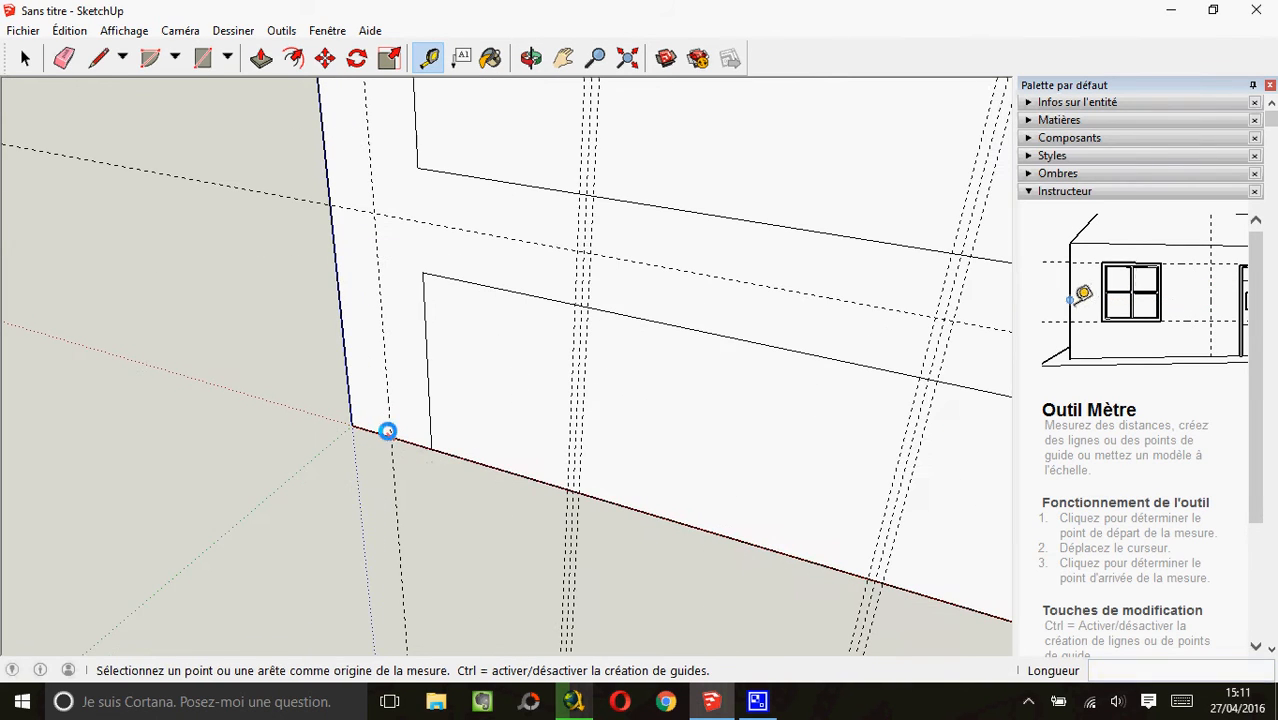
left_click(386, 392)
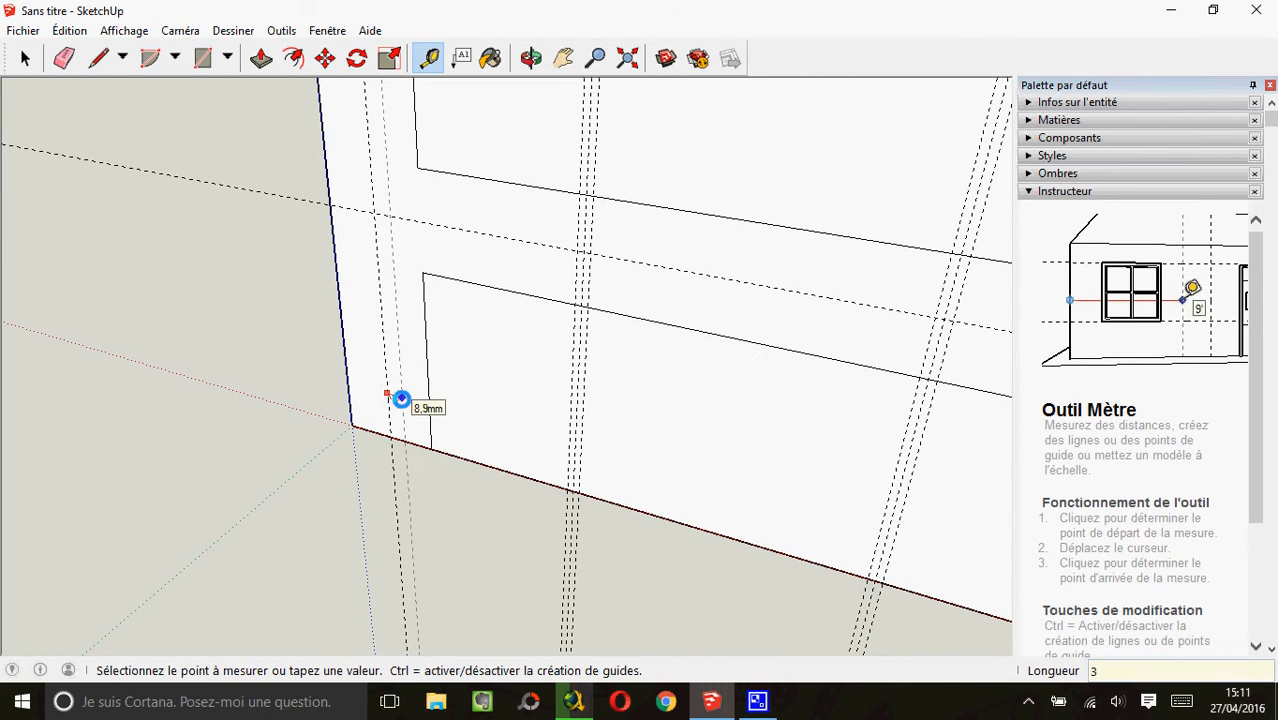
left_click(390, 400)
left_click(386, 398)
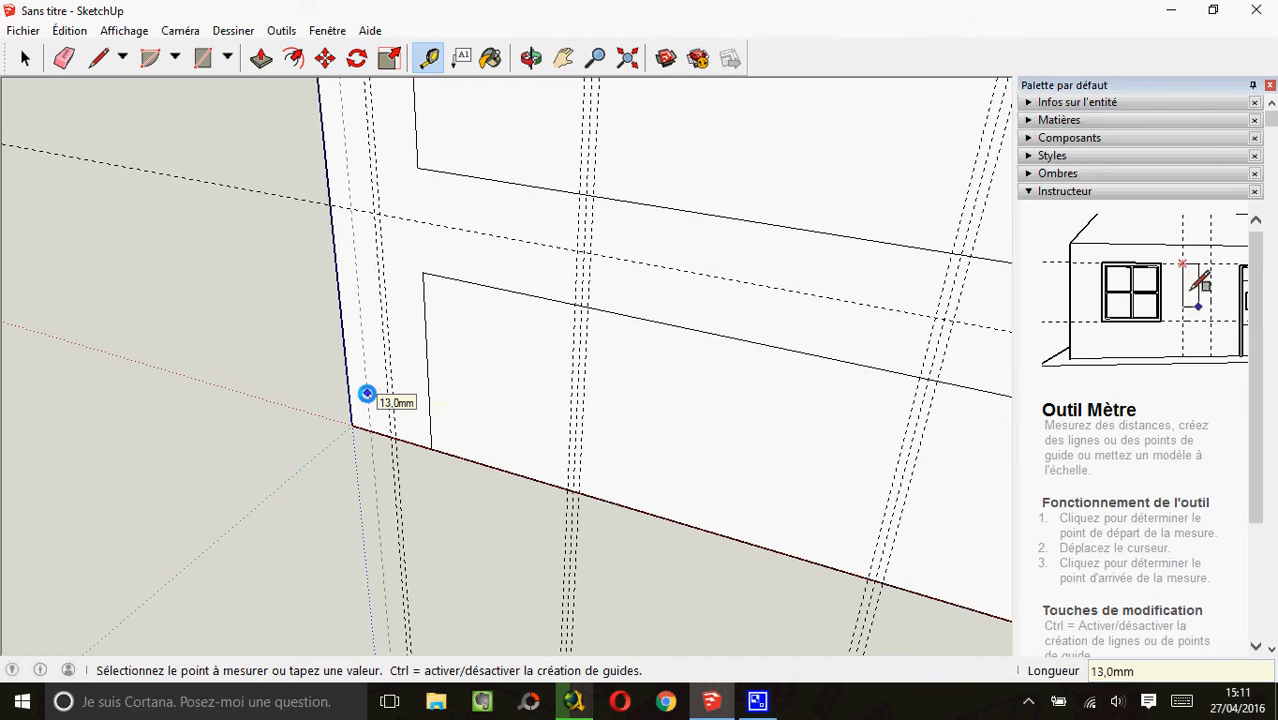
left_click(367, 394)
type("3")
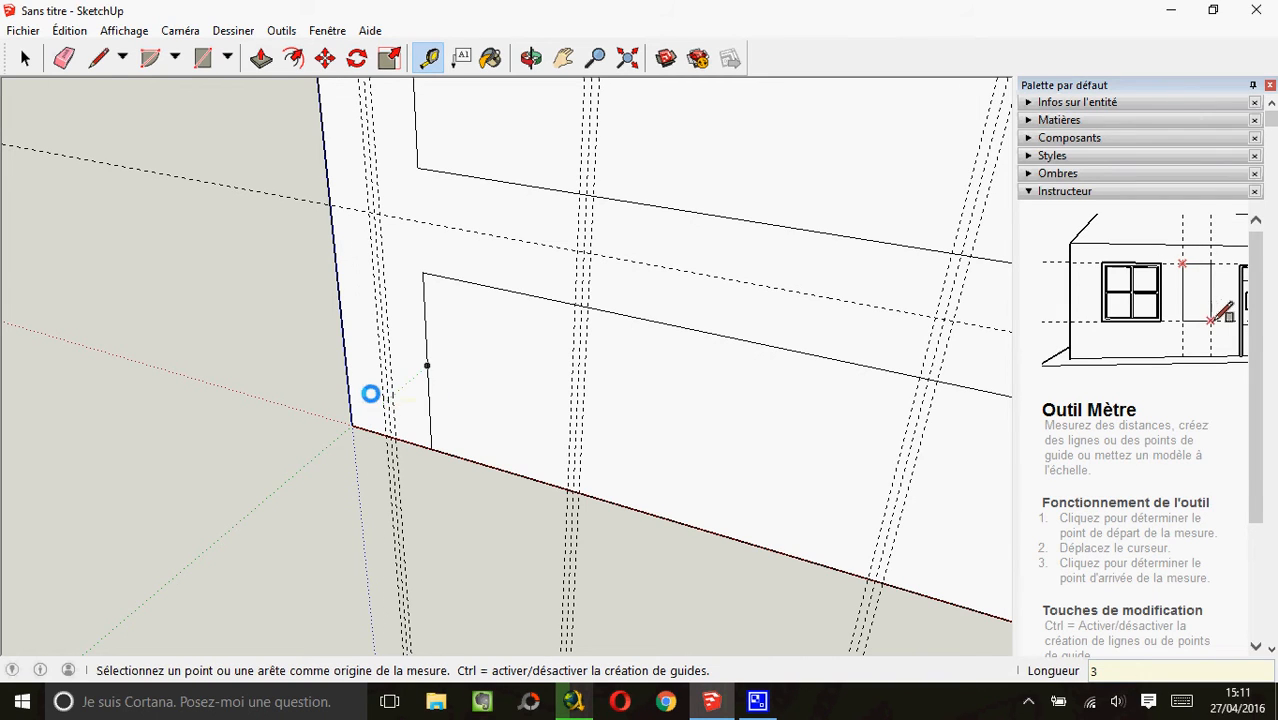
Place a horizontal guide 50 mm below the lower rectangle's top edge
left_click(449, 281)
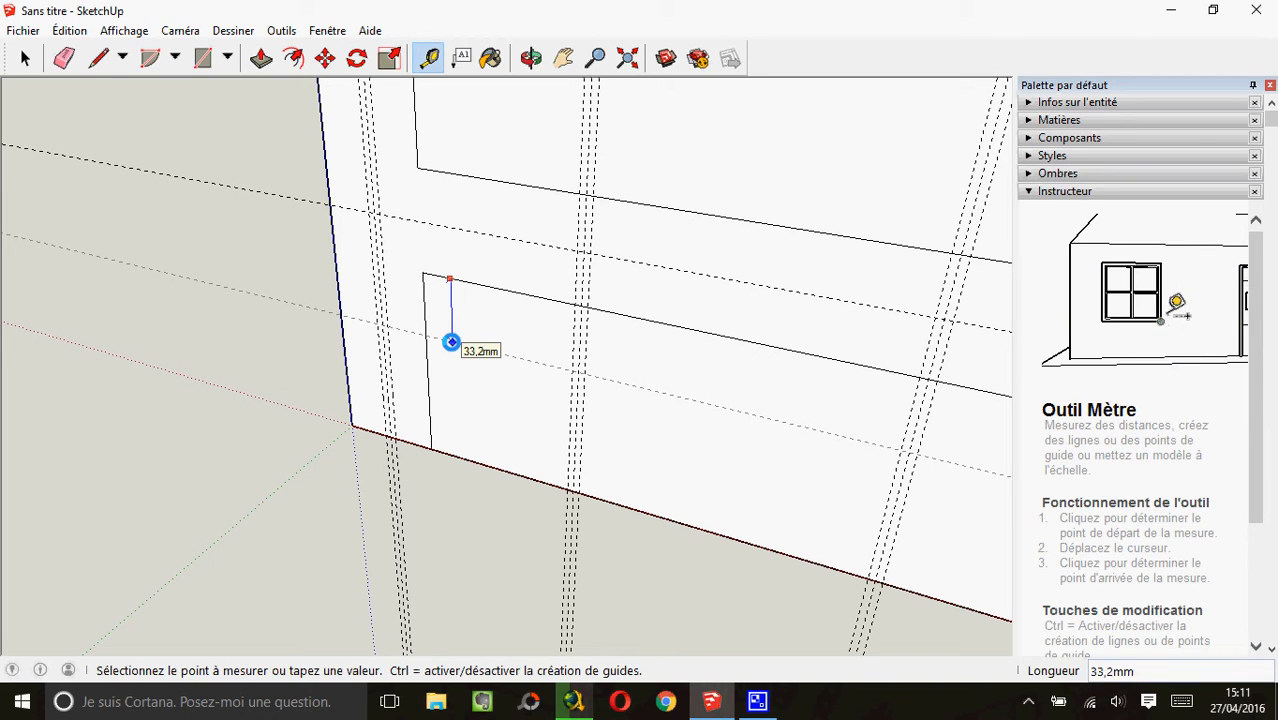
type("50")
key("Return")
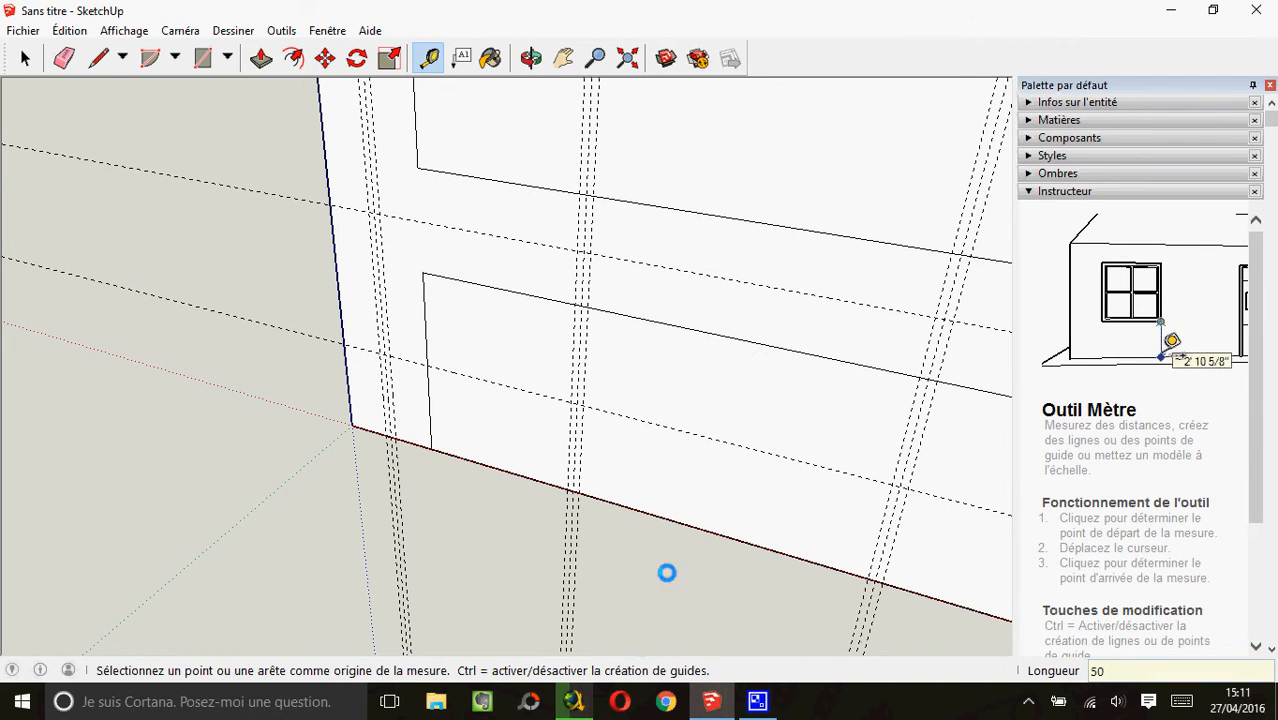
Outline a 25 mm deep notch at the panel's top edge between the inner strip guides nearer the blue axis
left_click(563, 58)
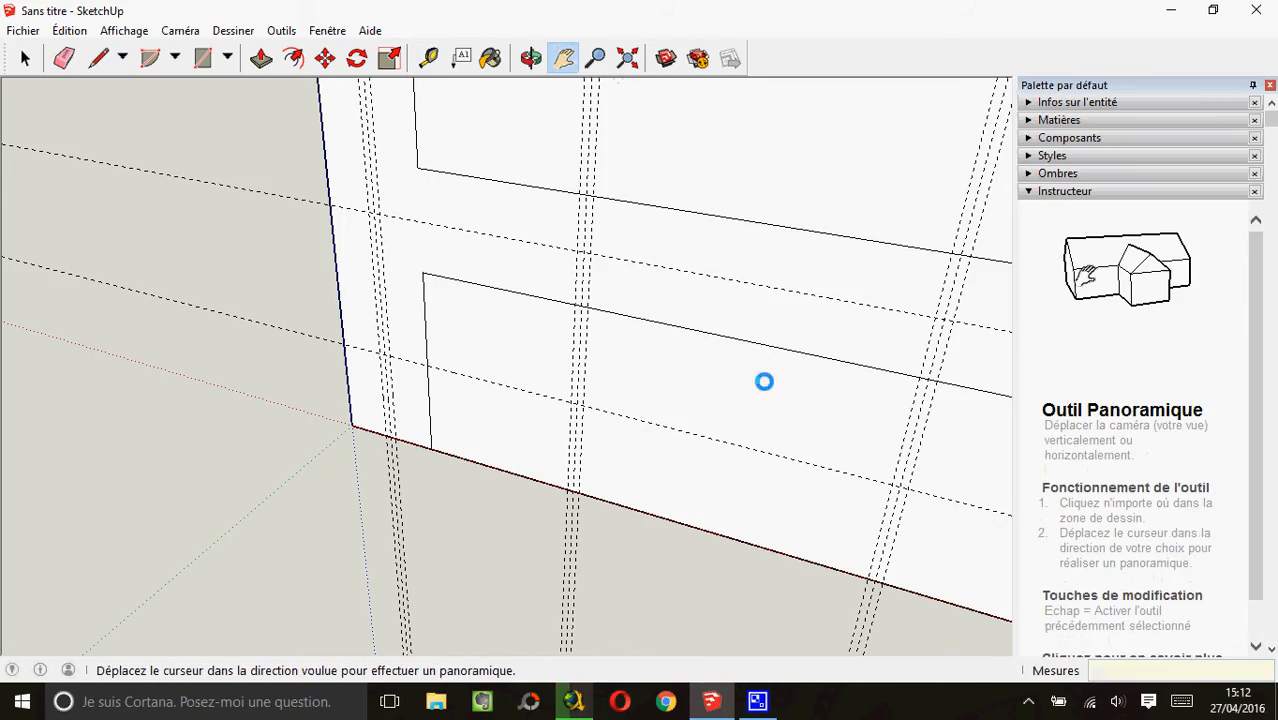
left_click_drag(764, 381, 530, 355)
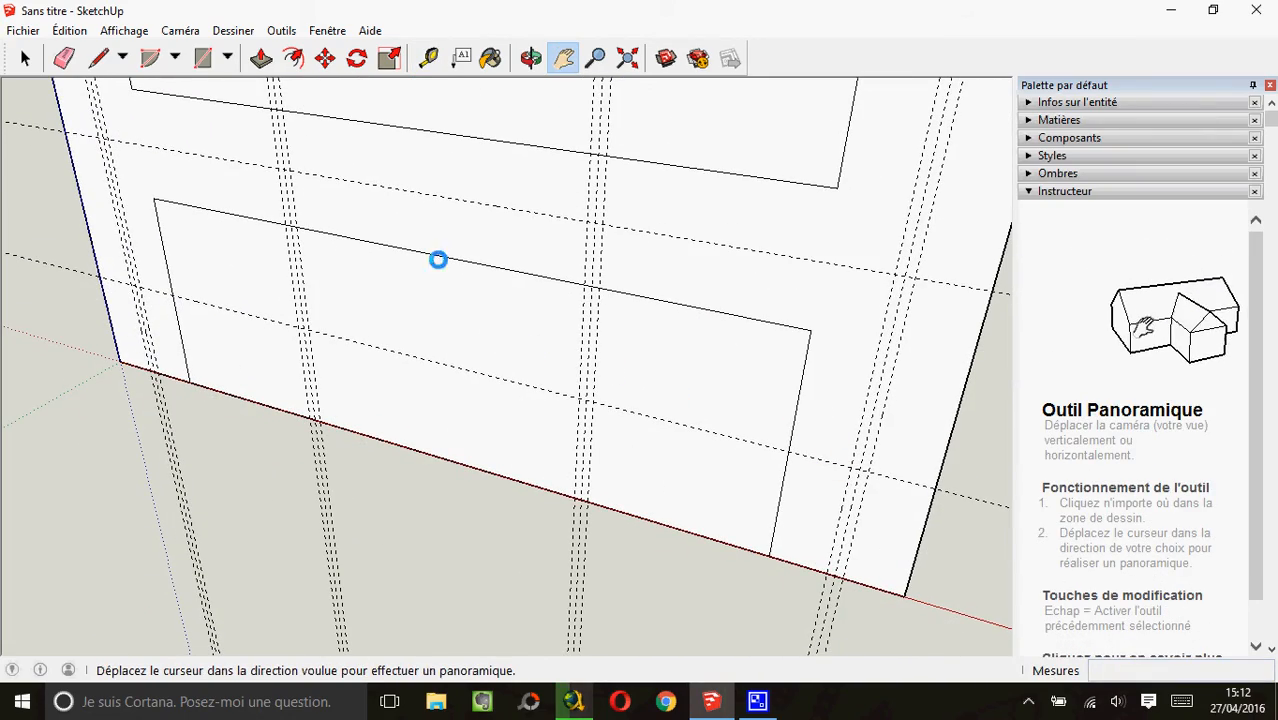
scroll(548, 331, "down", 4)
left_click_drag(653, 278, 621, 301)
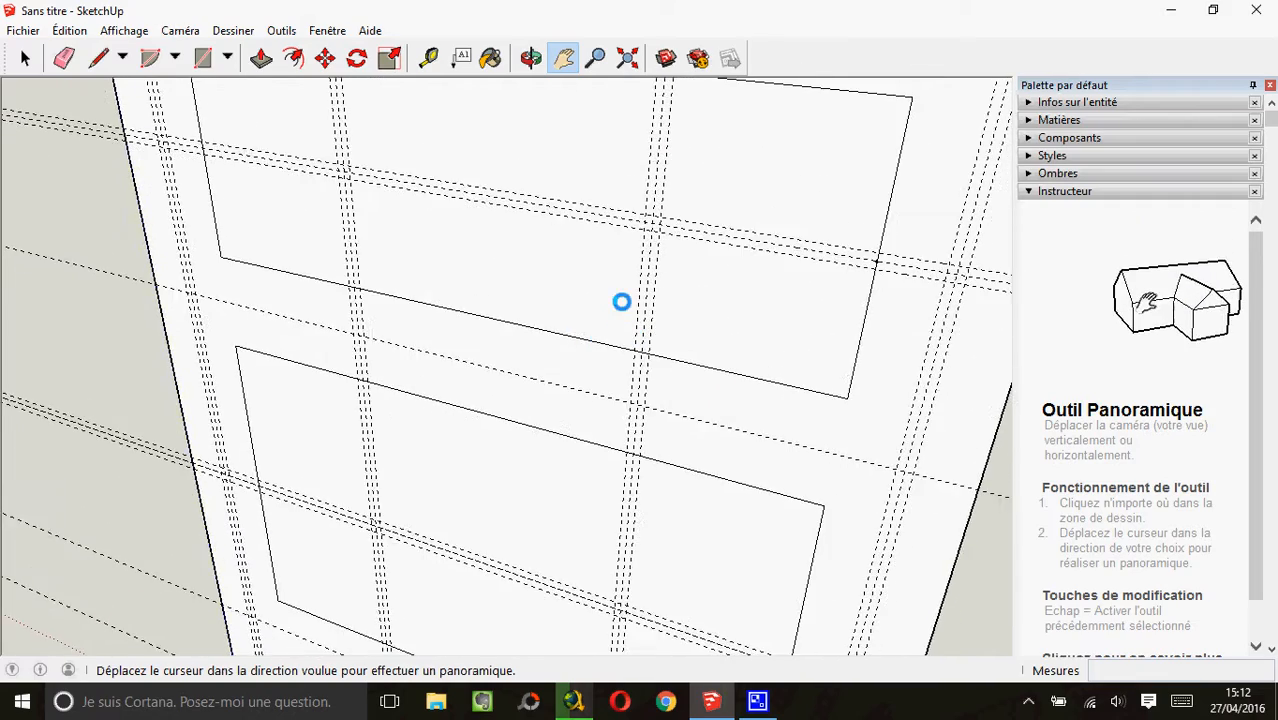
scroll(621, 301, "down", 4)
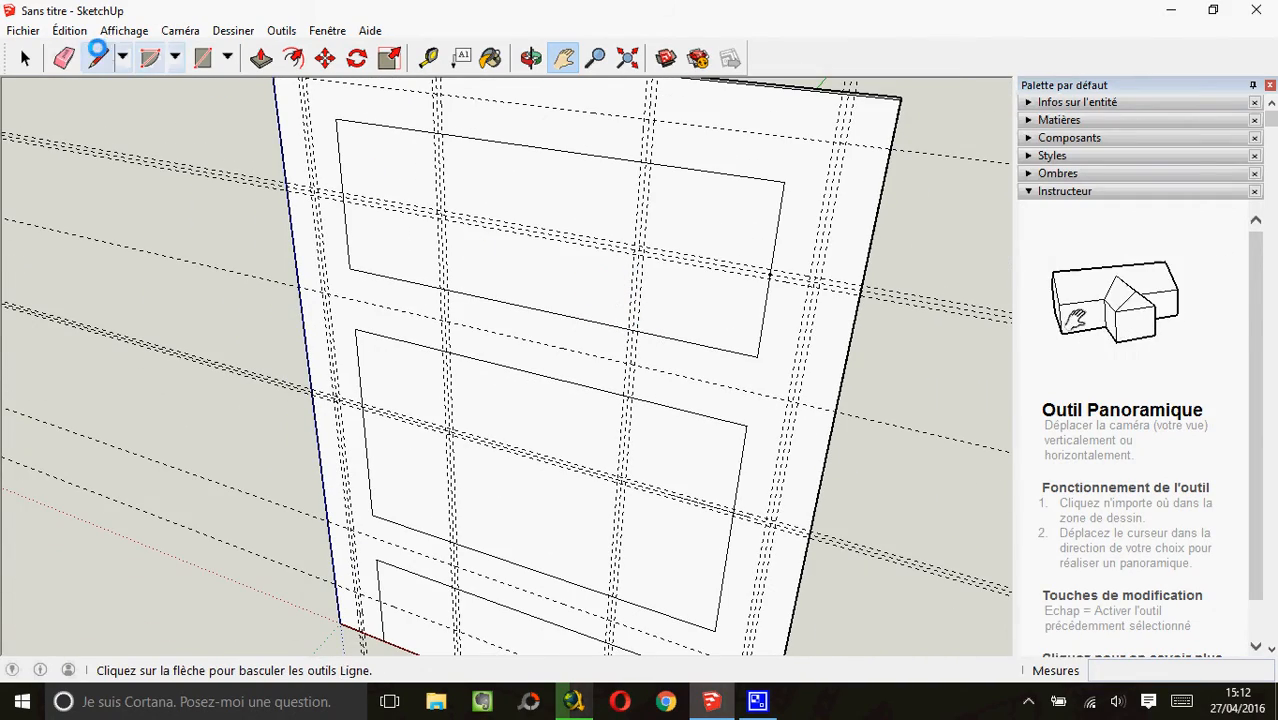
left_click(97, 55)
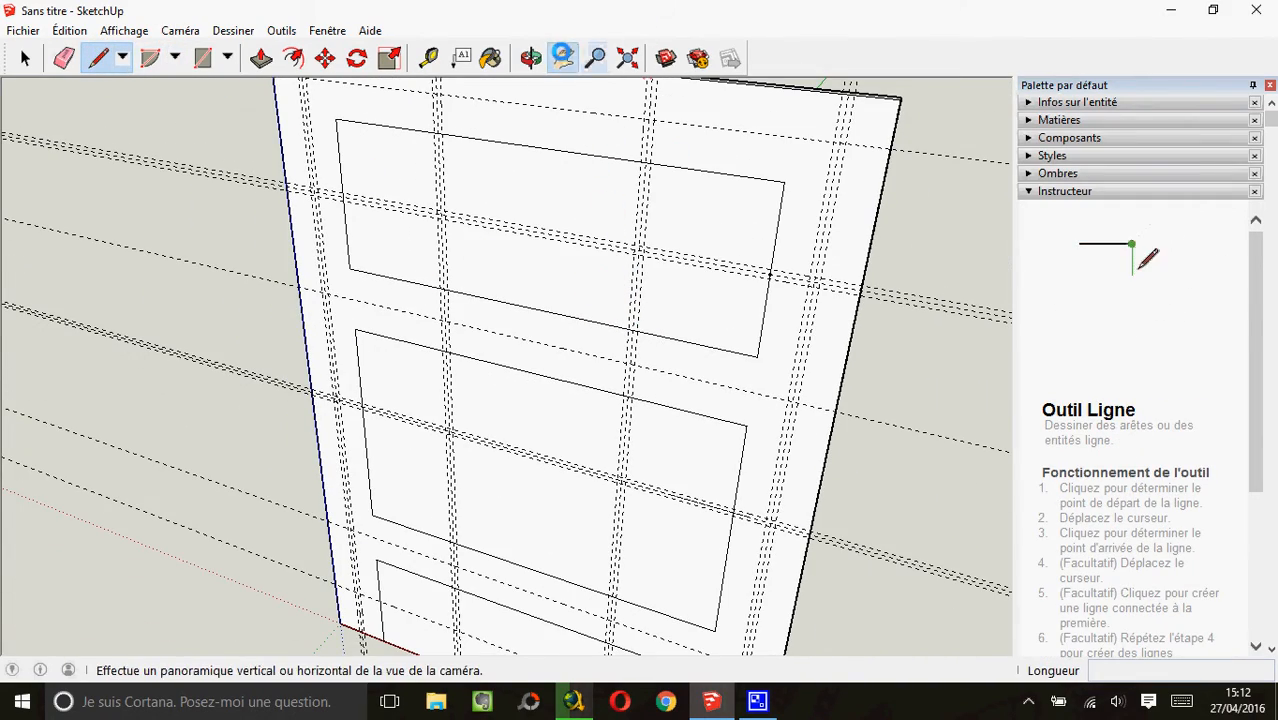
left_click(563, 57)
left_click_drag(590, 196, 560, 282)
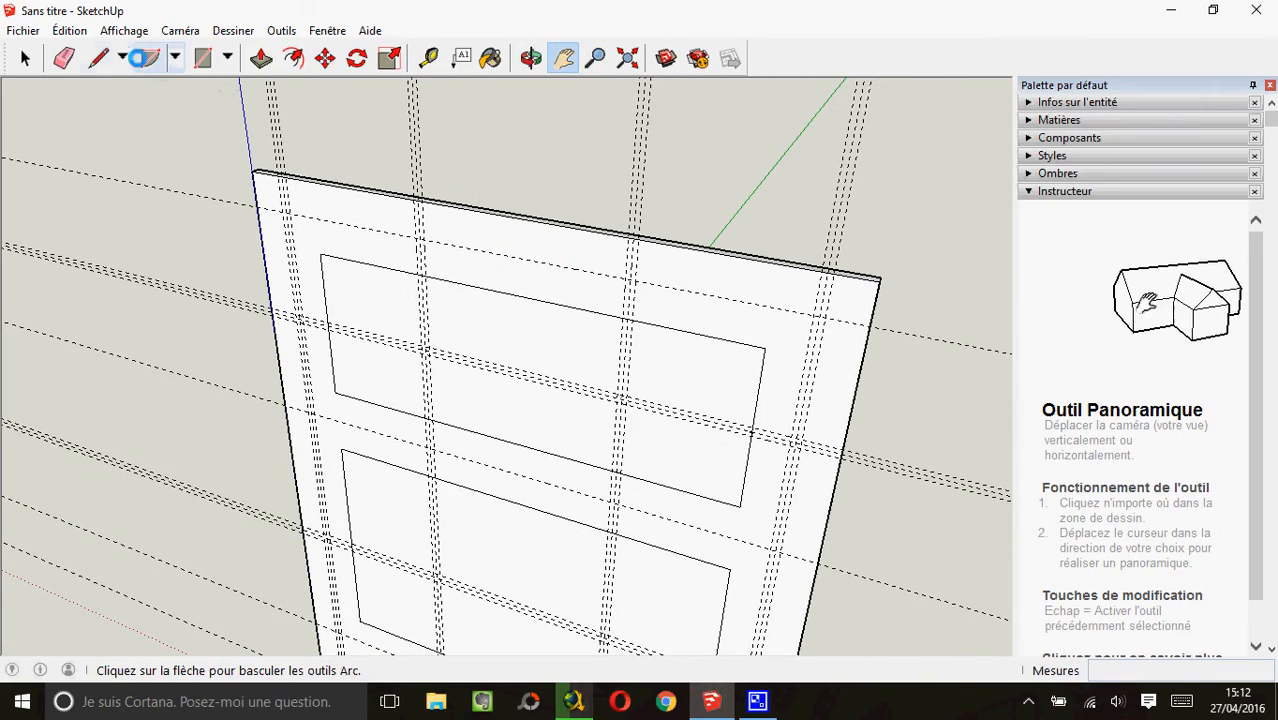
left_click(97, 57)
scroll(411, 200, "up", 4)
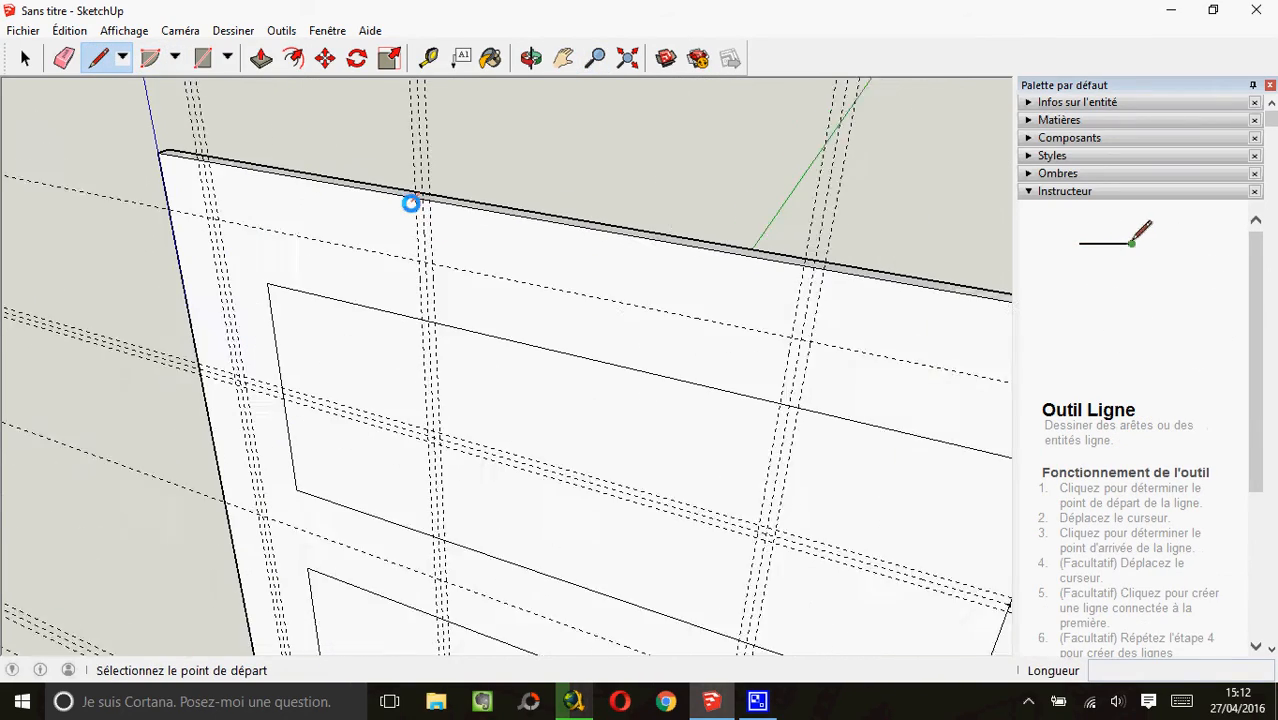
left_click(416, 197)
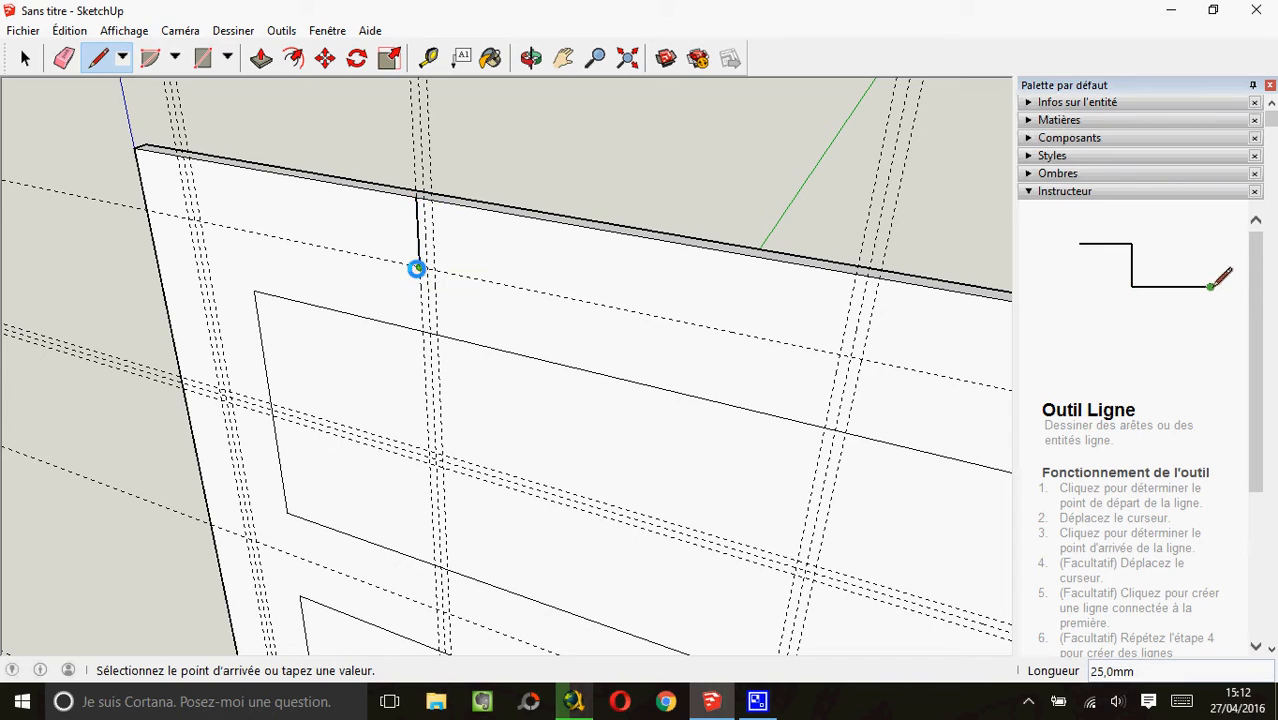
left_click(434, 270)
left_click(436, 204)
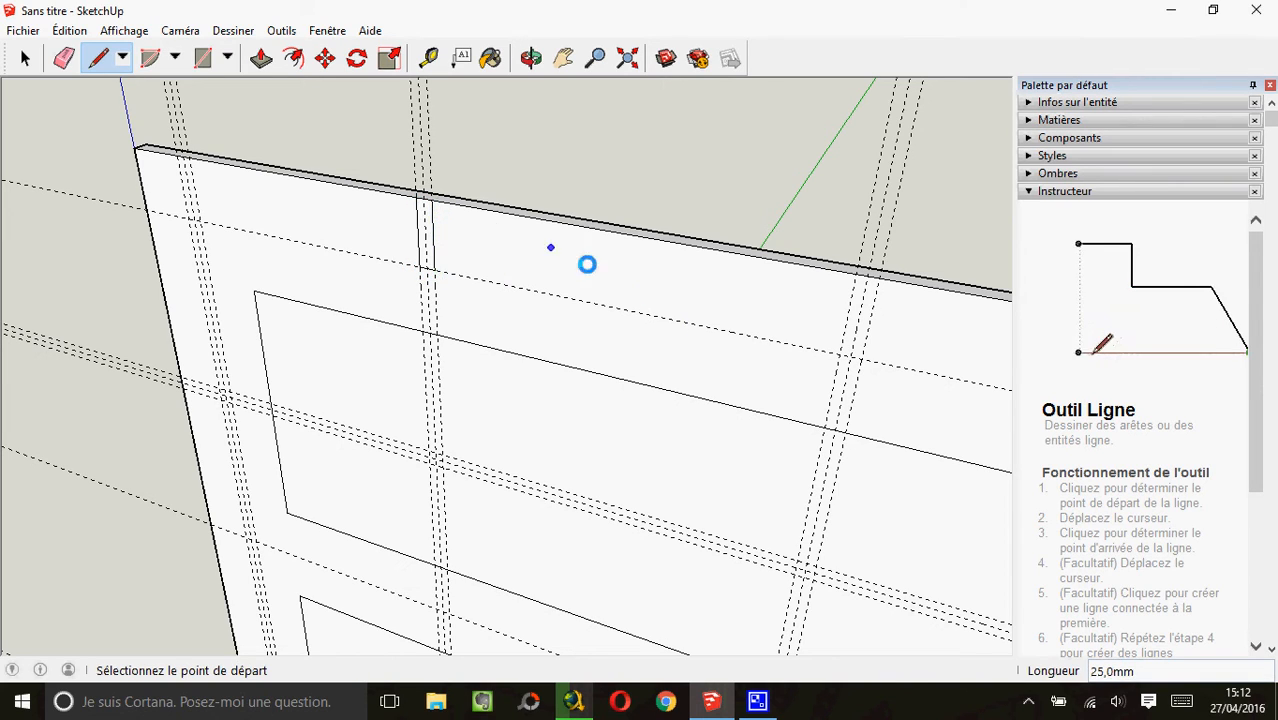
Outline a 6 × 25 mm notch at the panel's top edge between the inner strip guides farther from the blue axis
left_click(856, 273)
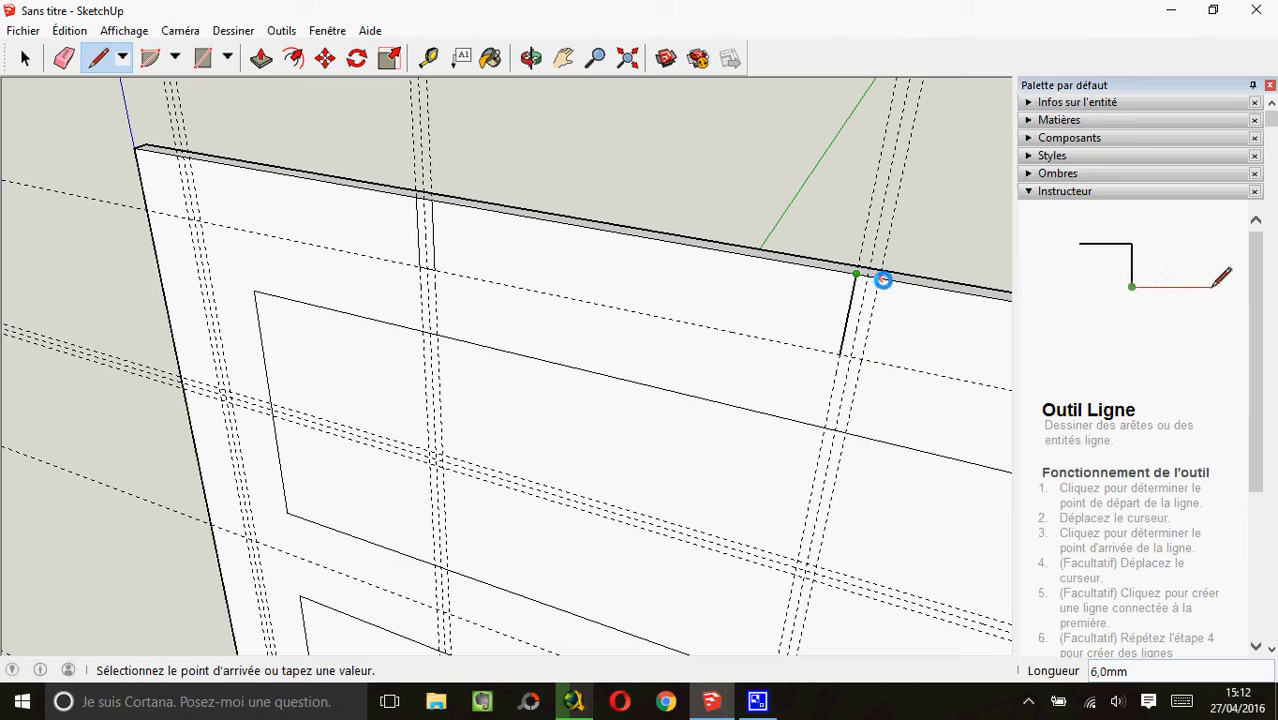
left_click(883, 282)
left_click(864, 361)
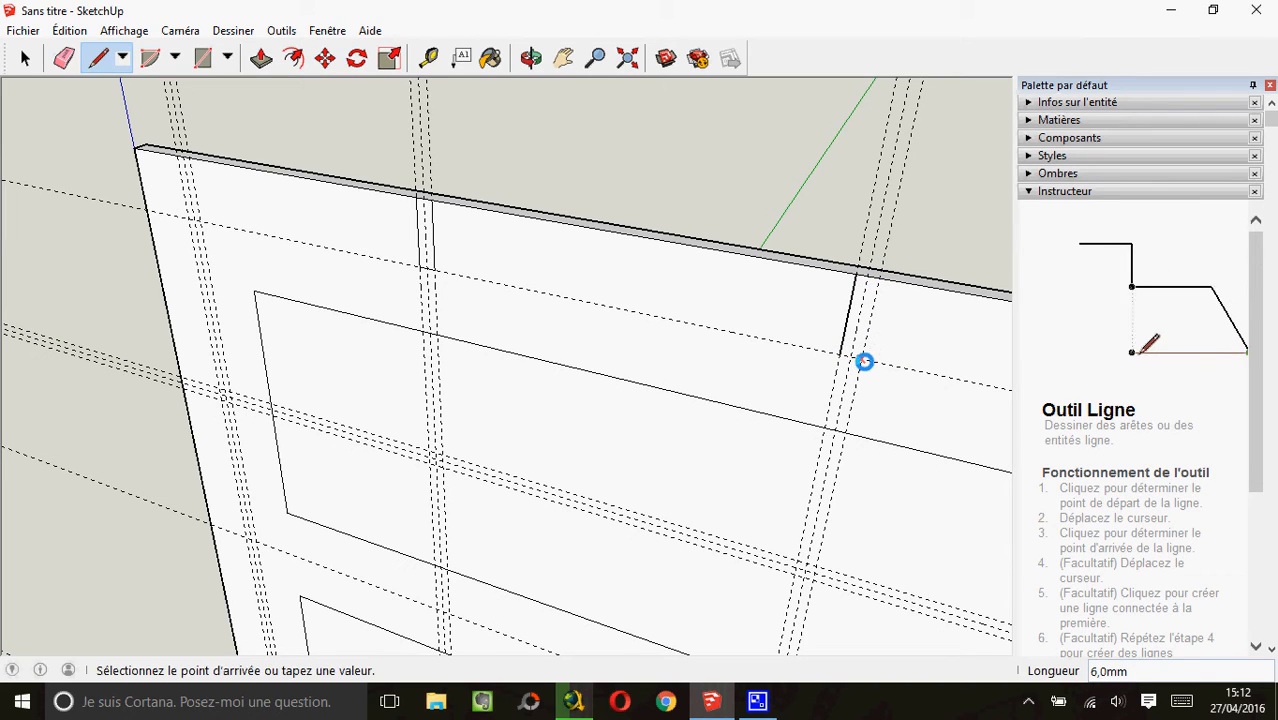
left_click(857, 274)
left_click(878, 282)
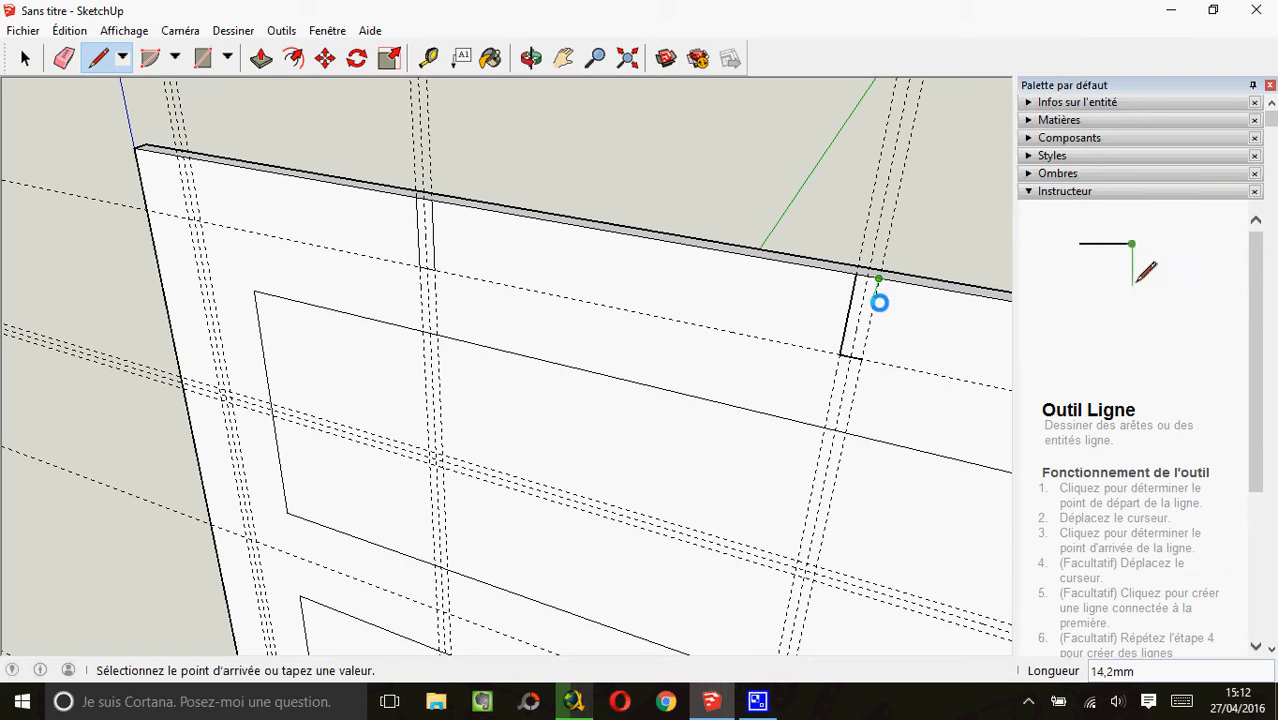
left_click(866, 356)
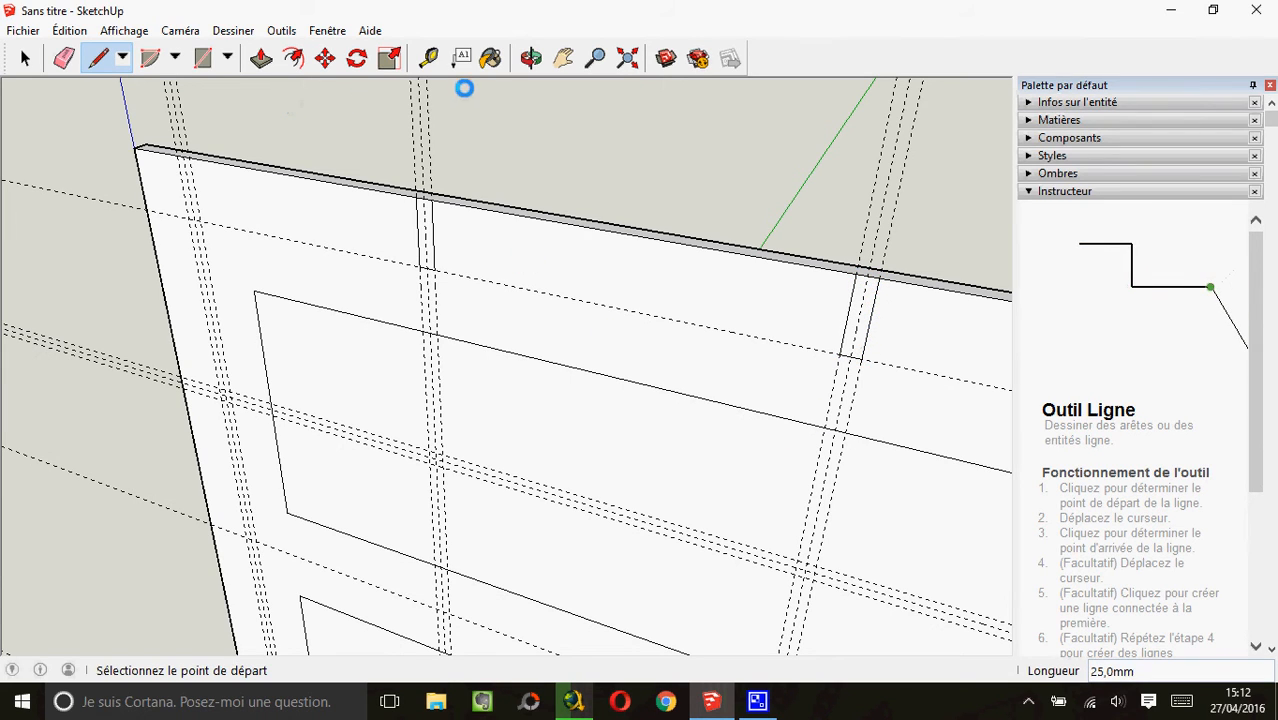
Outline a 25 mm deep notch in the panel edge opposite the blue axis, between the outer horizontal guides crossing the upper rectangle
left_click(563, 58)
left_click_drag(565, 234, 593, 262)
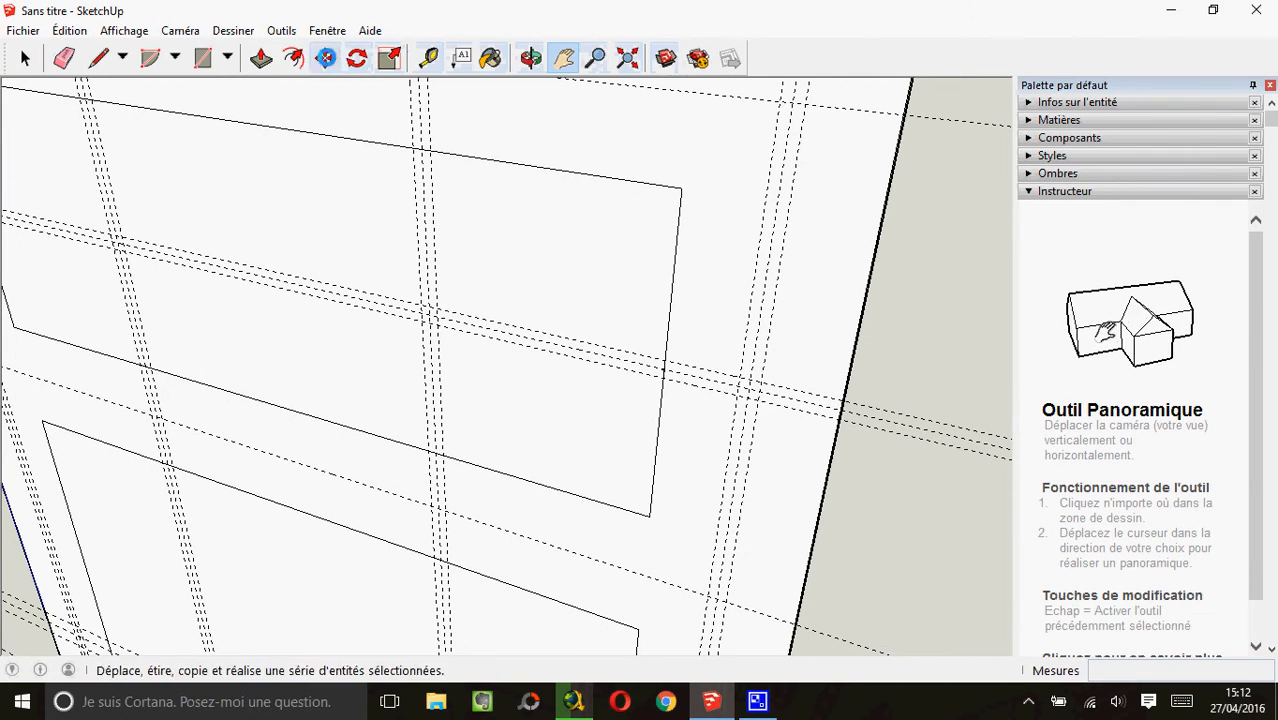
left_click(98, 58)
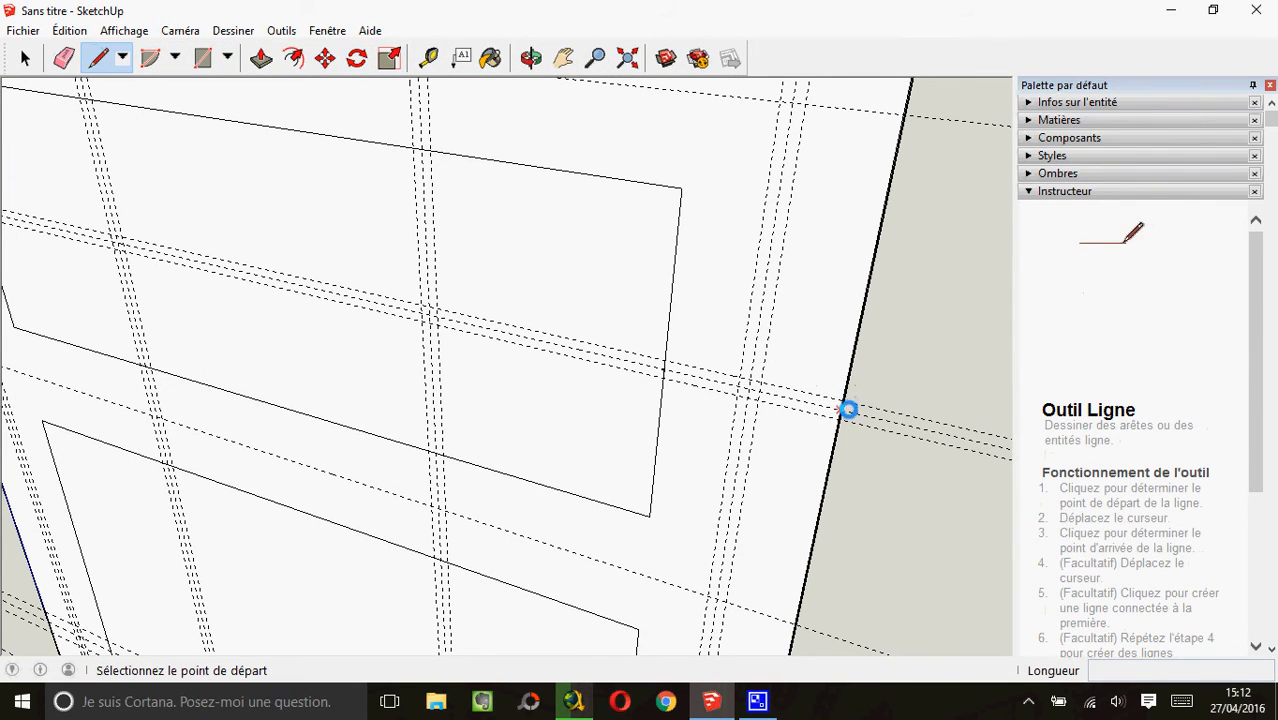
left_click(844, 401)
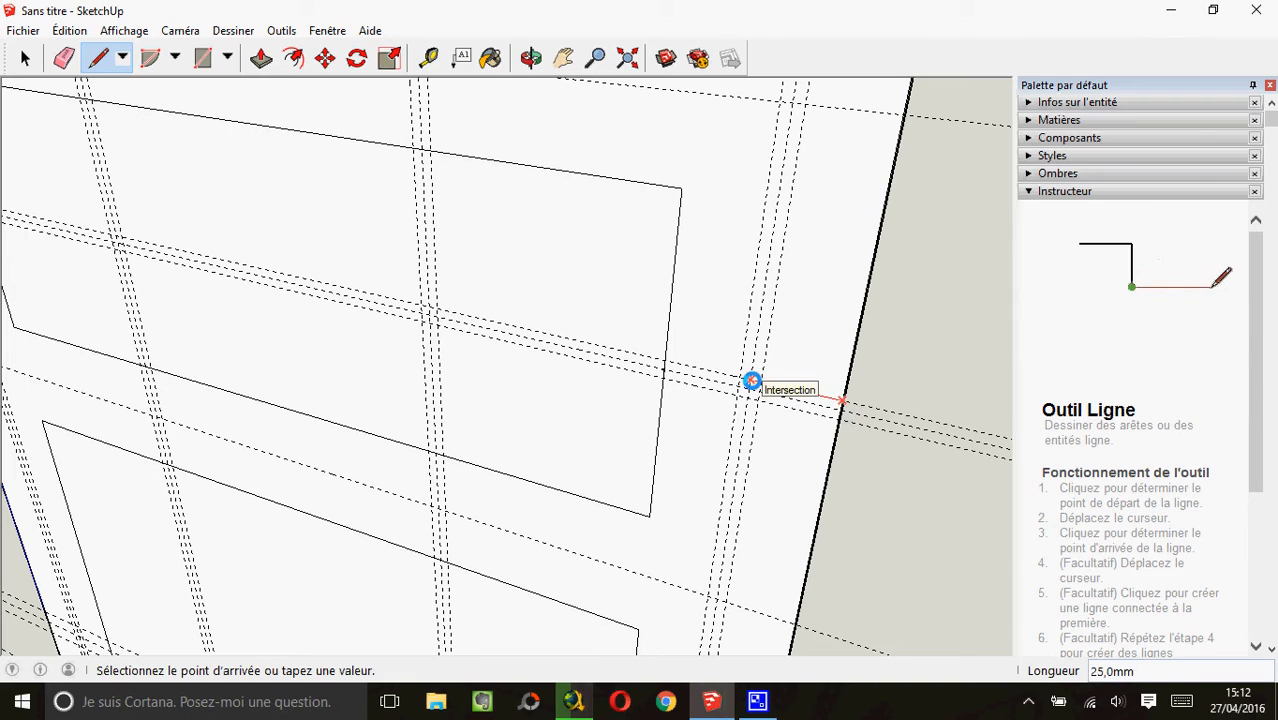
left_click(751, 381)
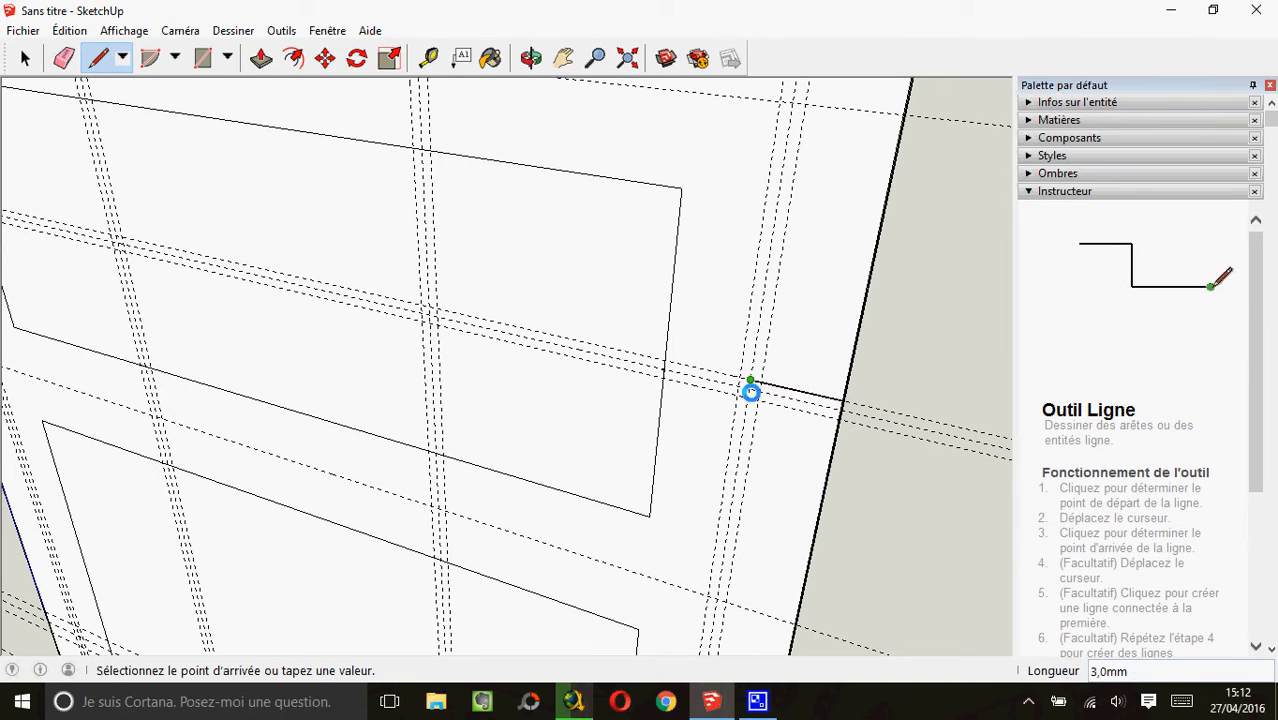
left_click(840, 417)
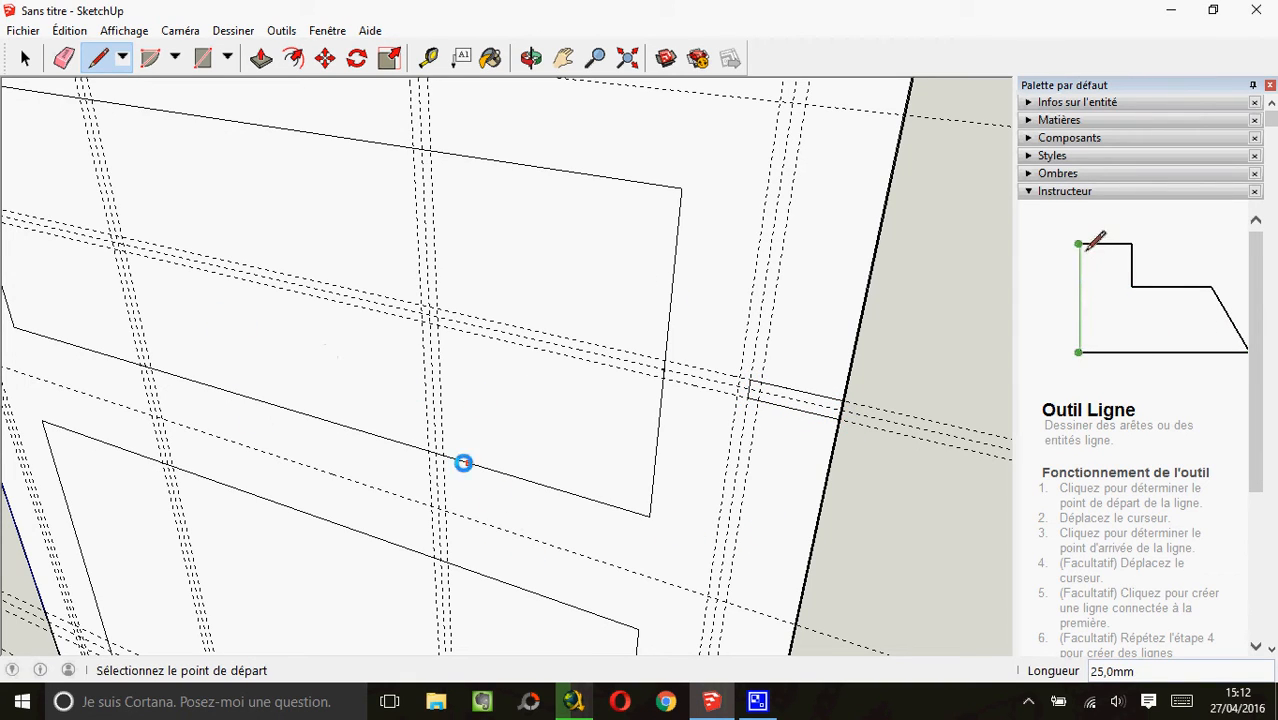
Outline two 25 mm deep notches from the upper rectangle's lower edge down to the horizontal guide, one within each inner strip of vertical guides
left_click(428, 451)
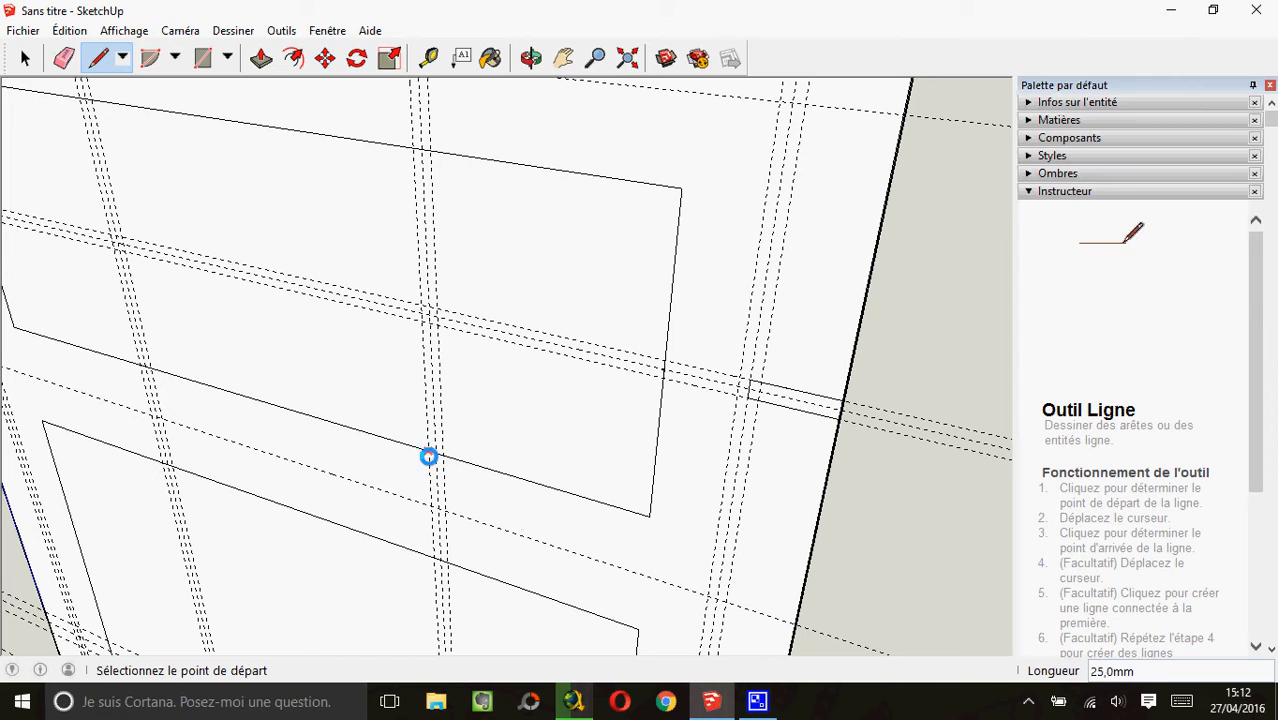
left_click(446, 511)
left_click(448, 459)
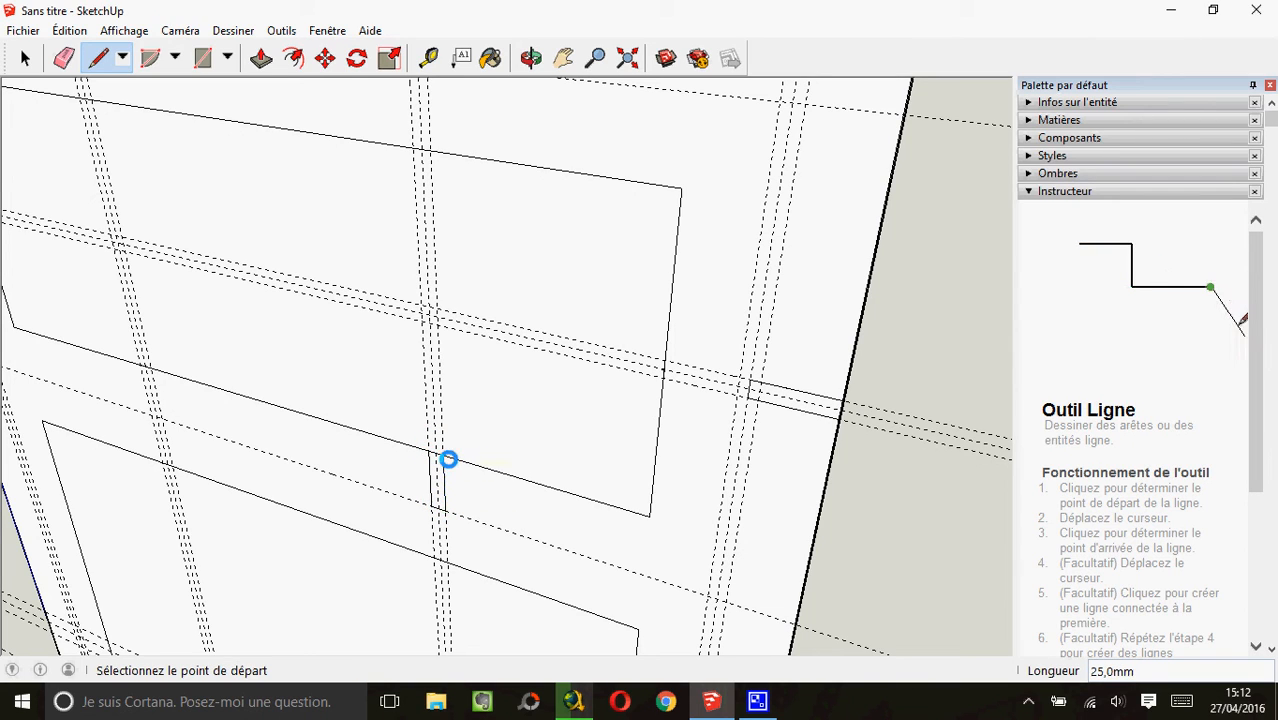
left_click(140, 365)
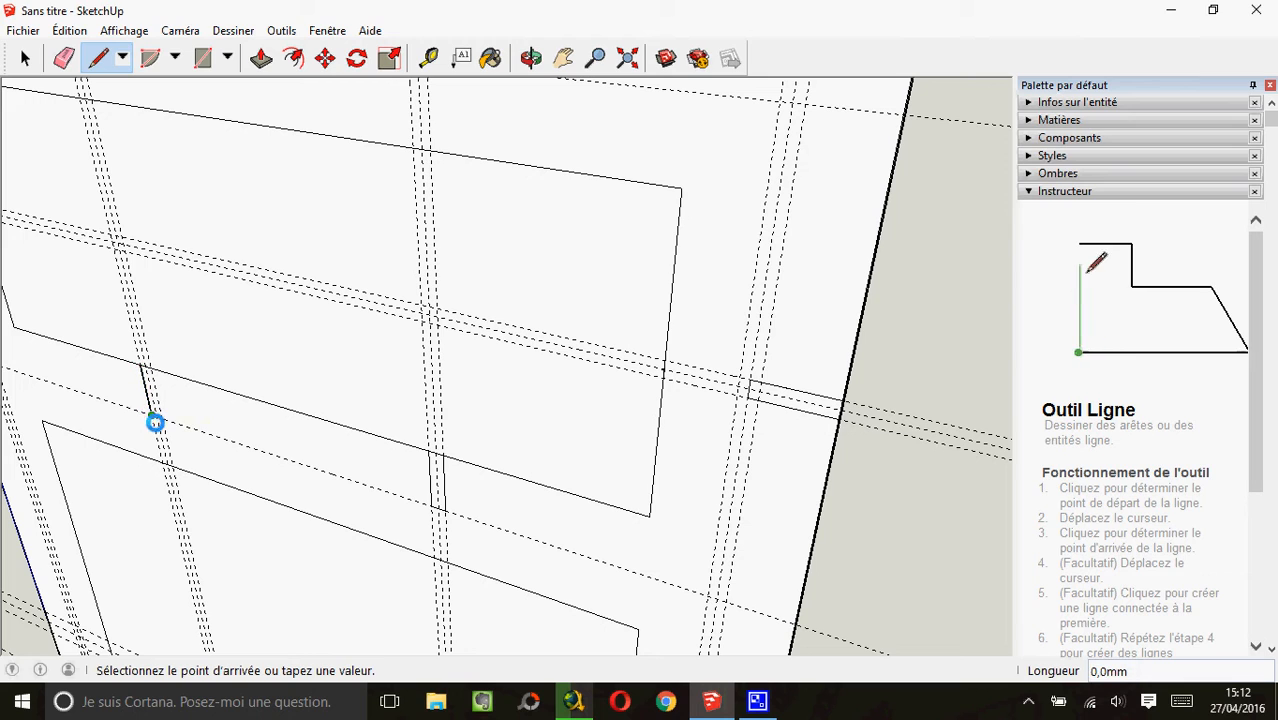
left_click(162, 418)
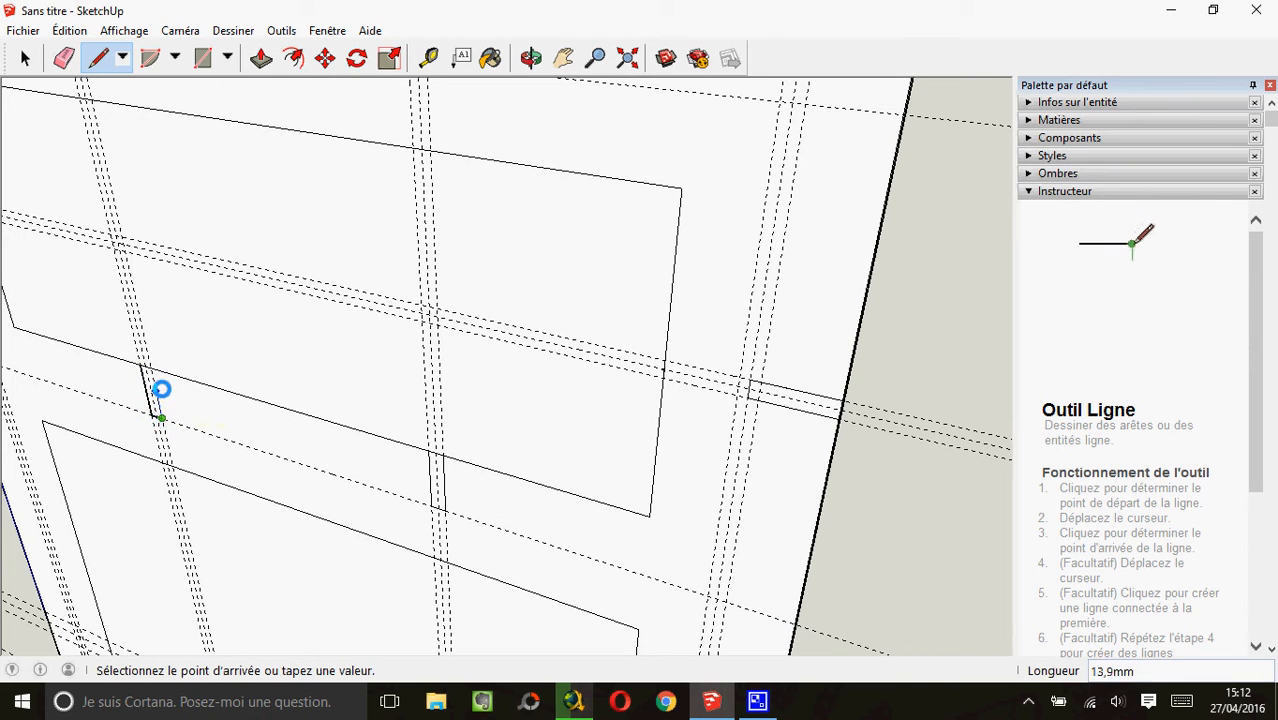
left_click(160, 370)
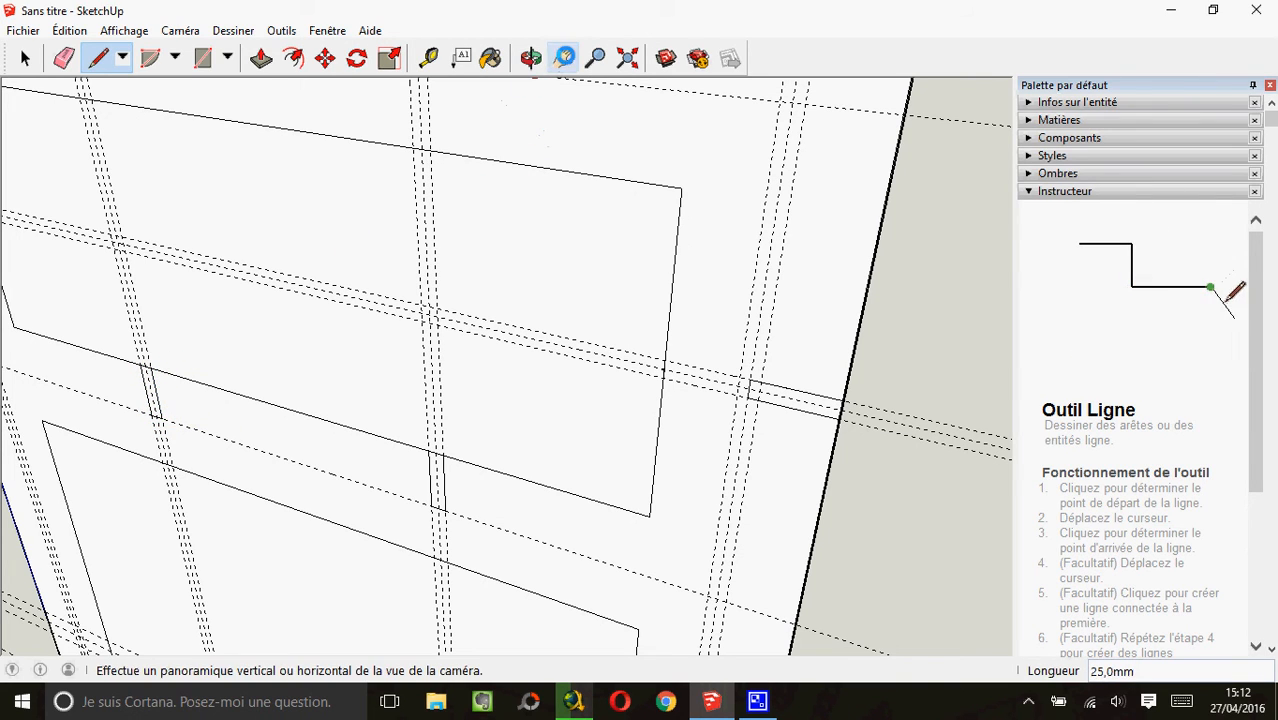
Outline a 25 mm deep notch in the panel's blue-axis edge between the outer horizontal guides crossing the upper rectangle
left_click(563, 58)
left_click_drag(214, 262, 675, 348)
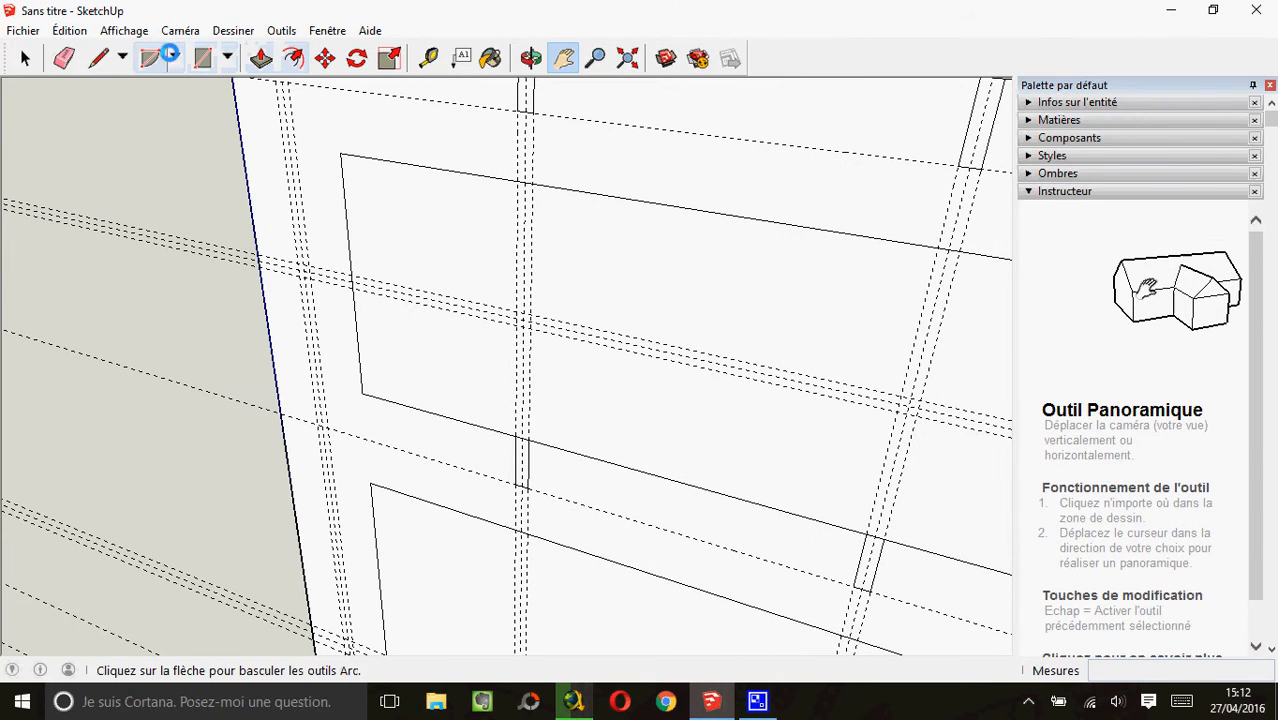
left_click(98, 58)
left_click(254, 256)
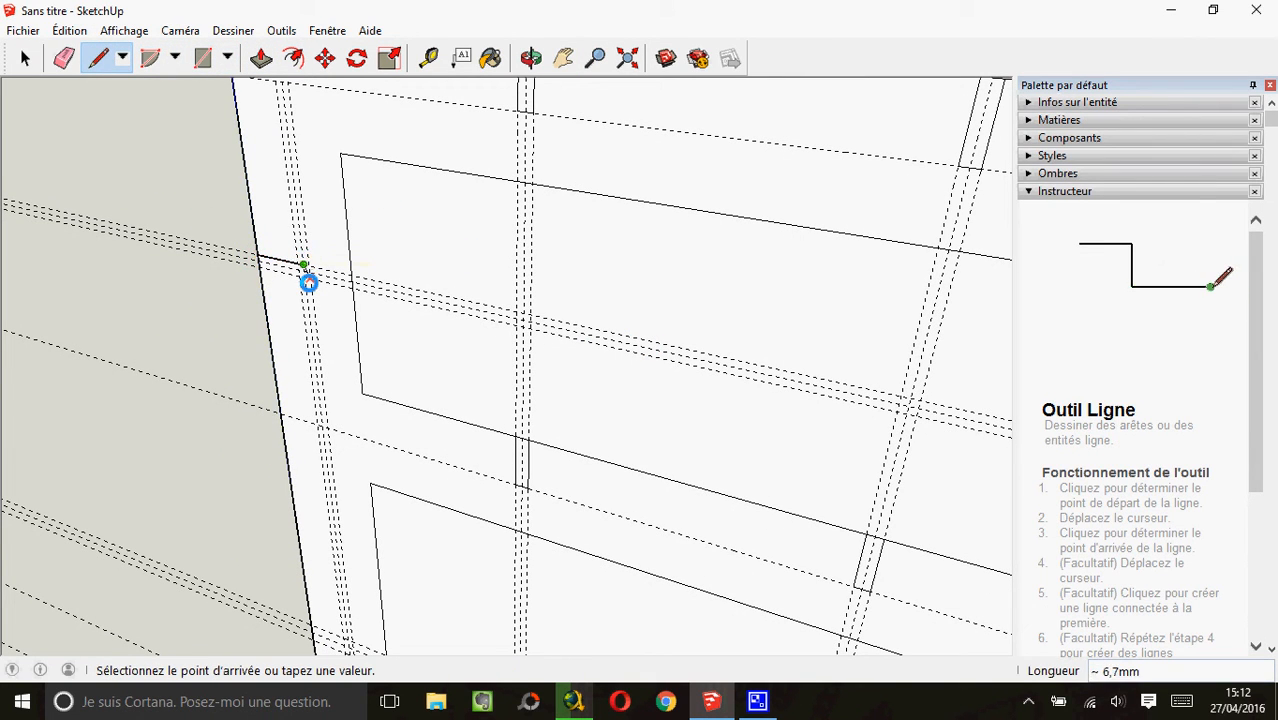
left_click(264, 275)
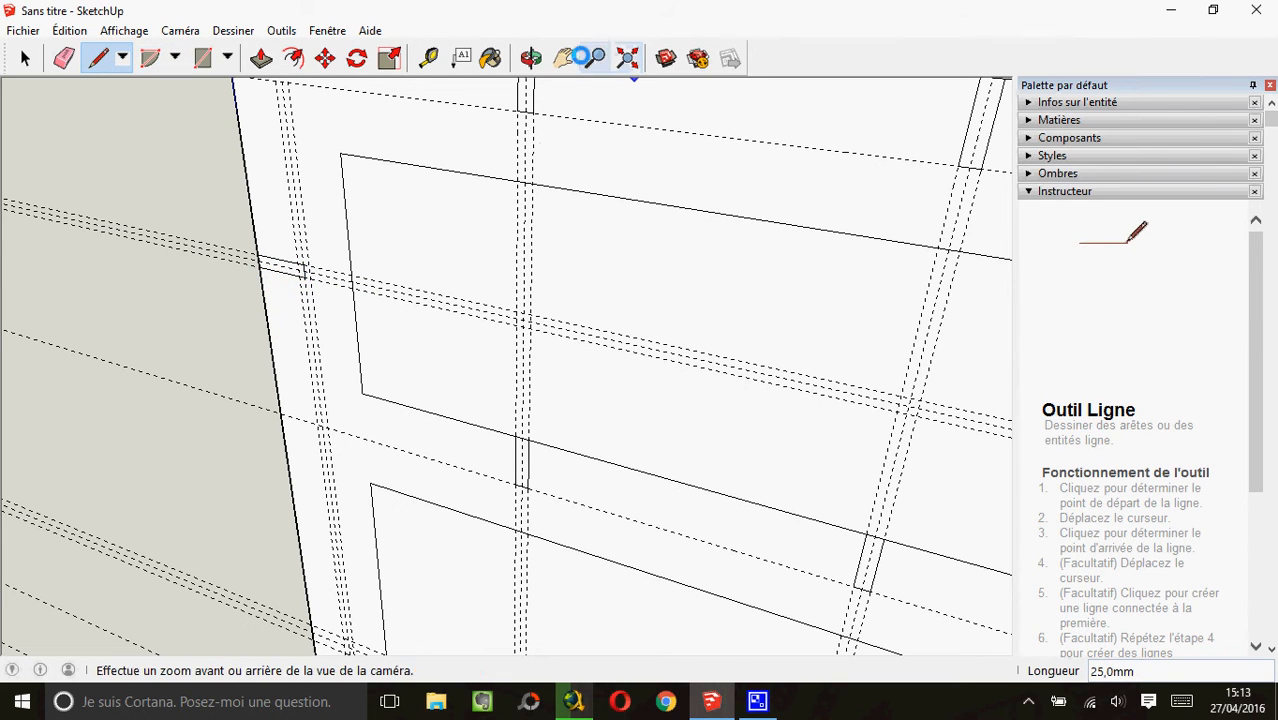
Try to outline a notch in the panel's blue-axis edge between the outer horizontal guides crossing the middle rectangle
left_click(563, 58)
mouse_move(564, 448)
left_mouse_down()
mouse_move(535, 357)
mouse_move(505, 451)
mouse_move(759, 476)
mouse_move(642, 465)
mouse_move(555, 347)
left_mouse_up()
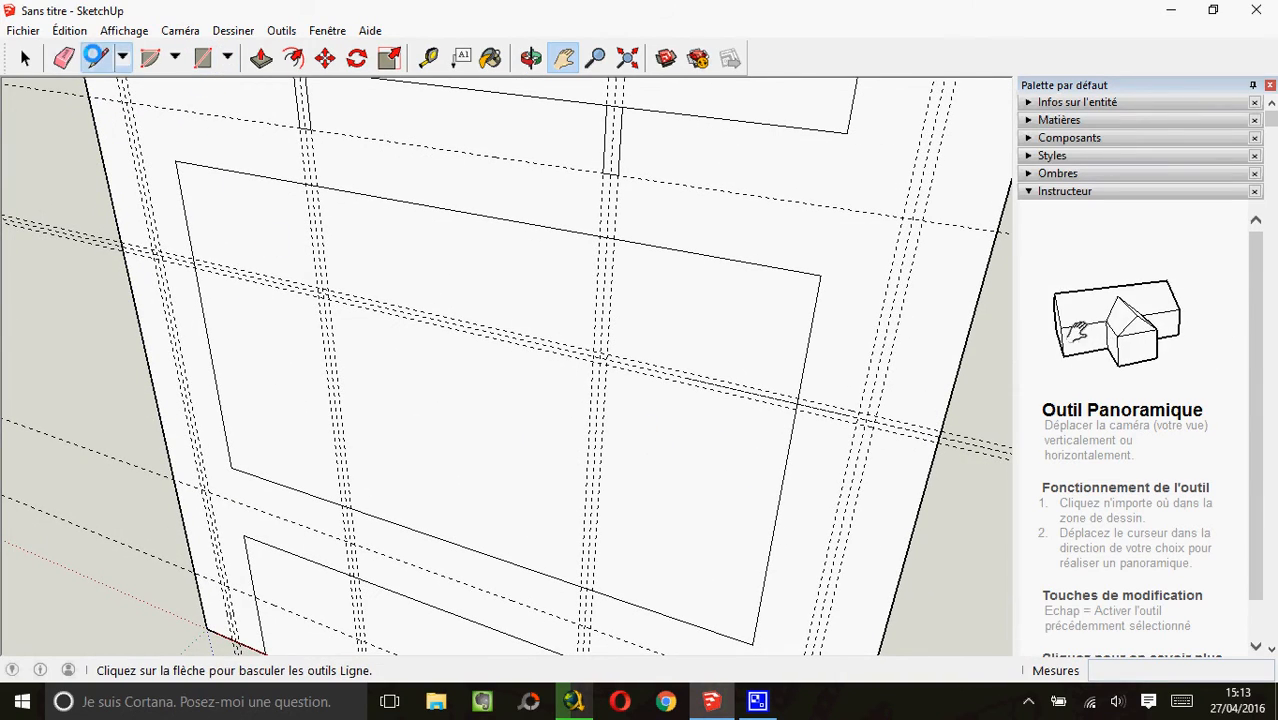
left_click(97, 58)
scroll(136, 241, "up", 3)
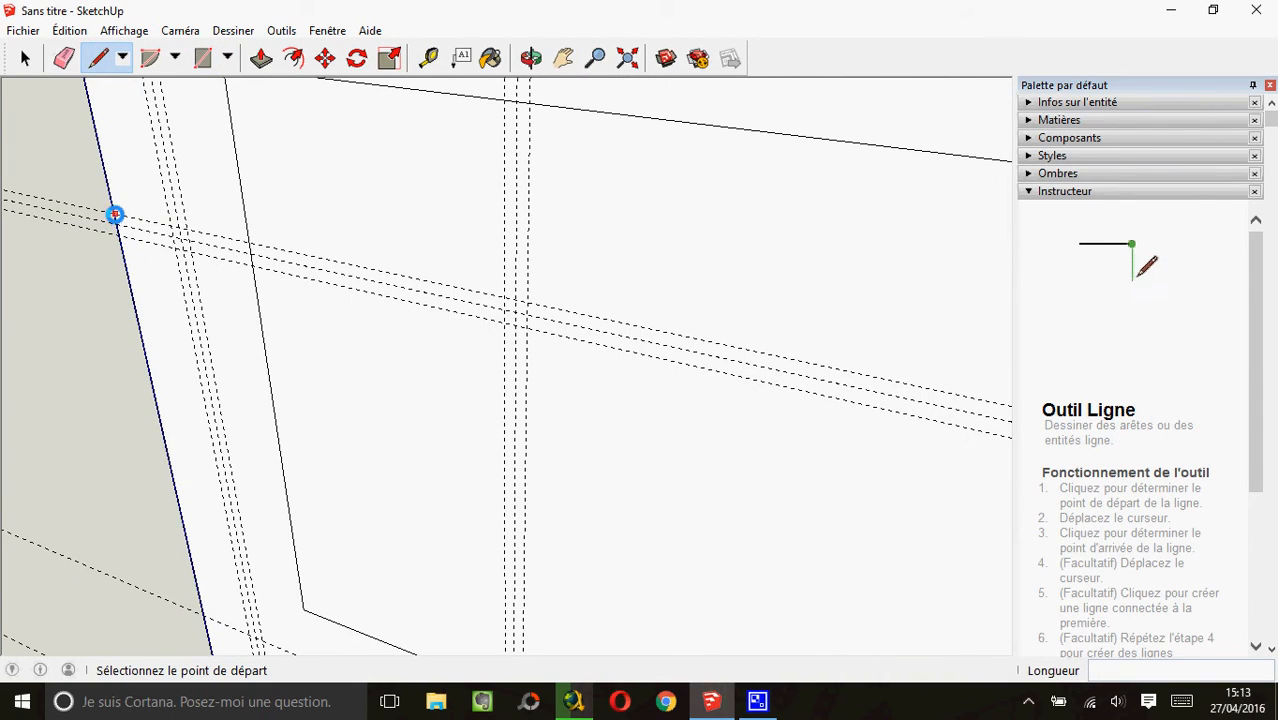
scroll(115, 215, "up", 2)
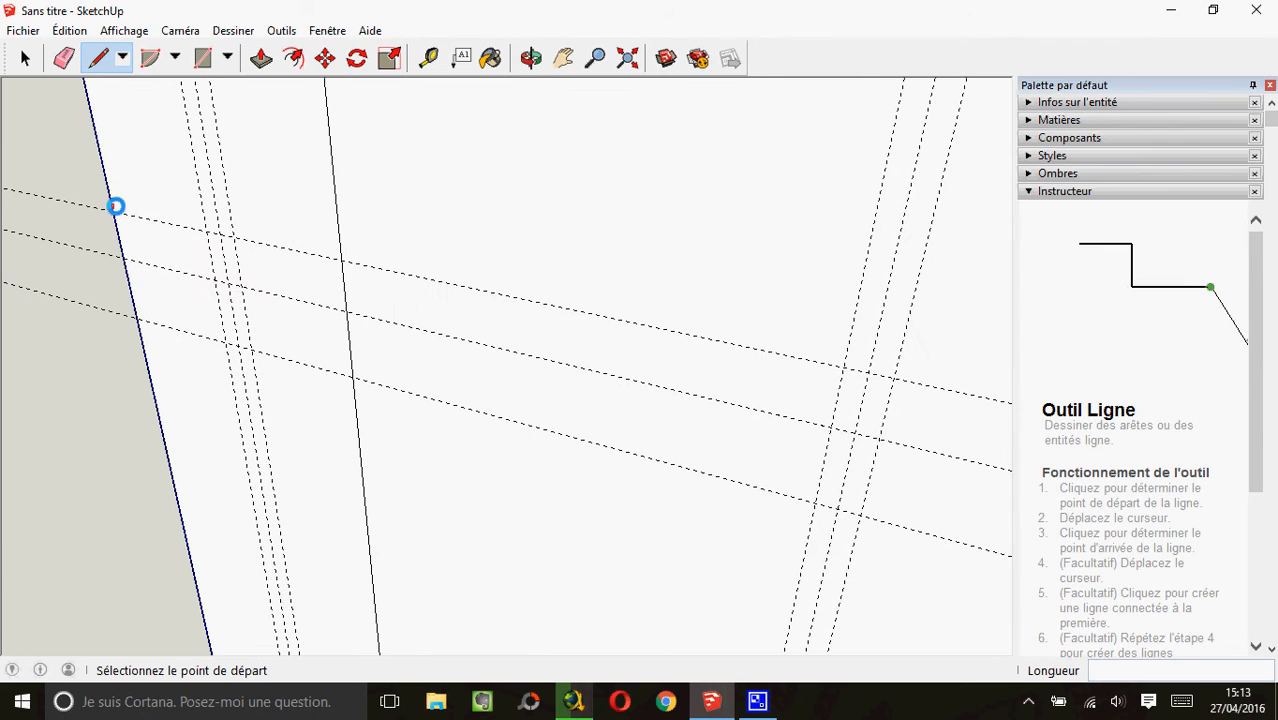
left_click(115, 211)
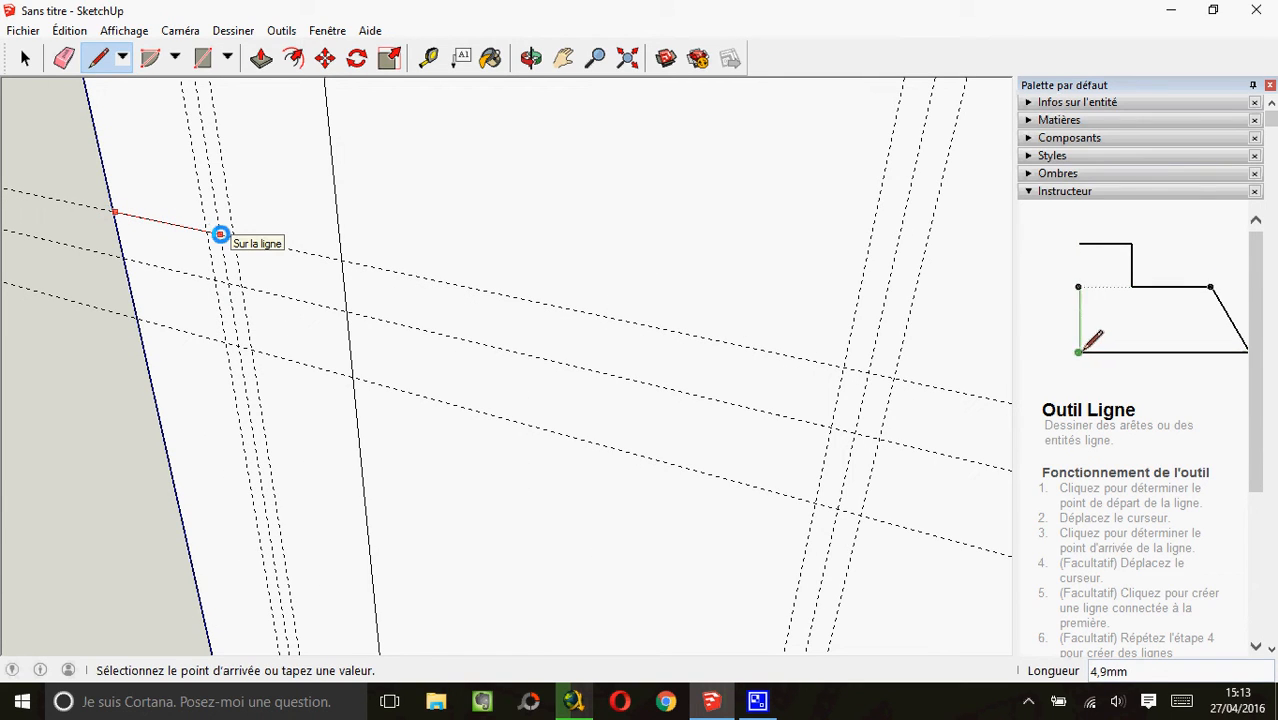
left_click(220, 234)
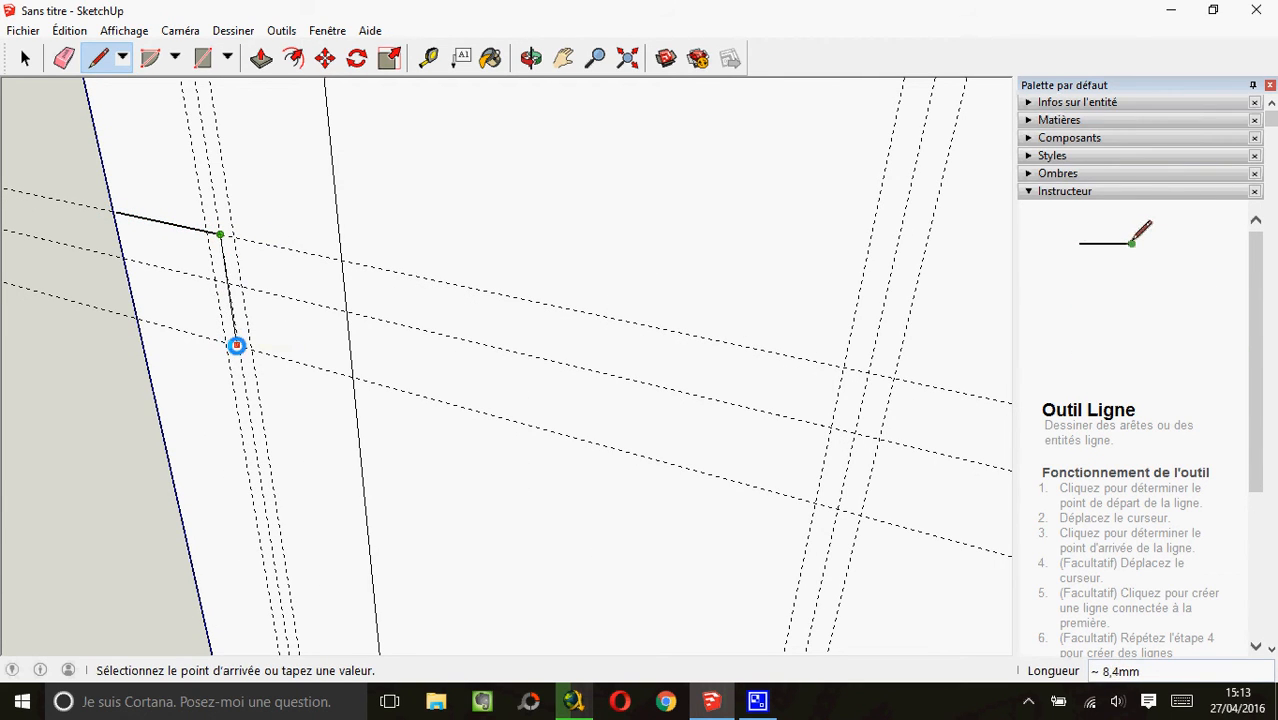
left_click(236, 345)
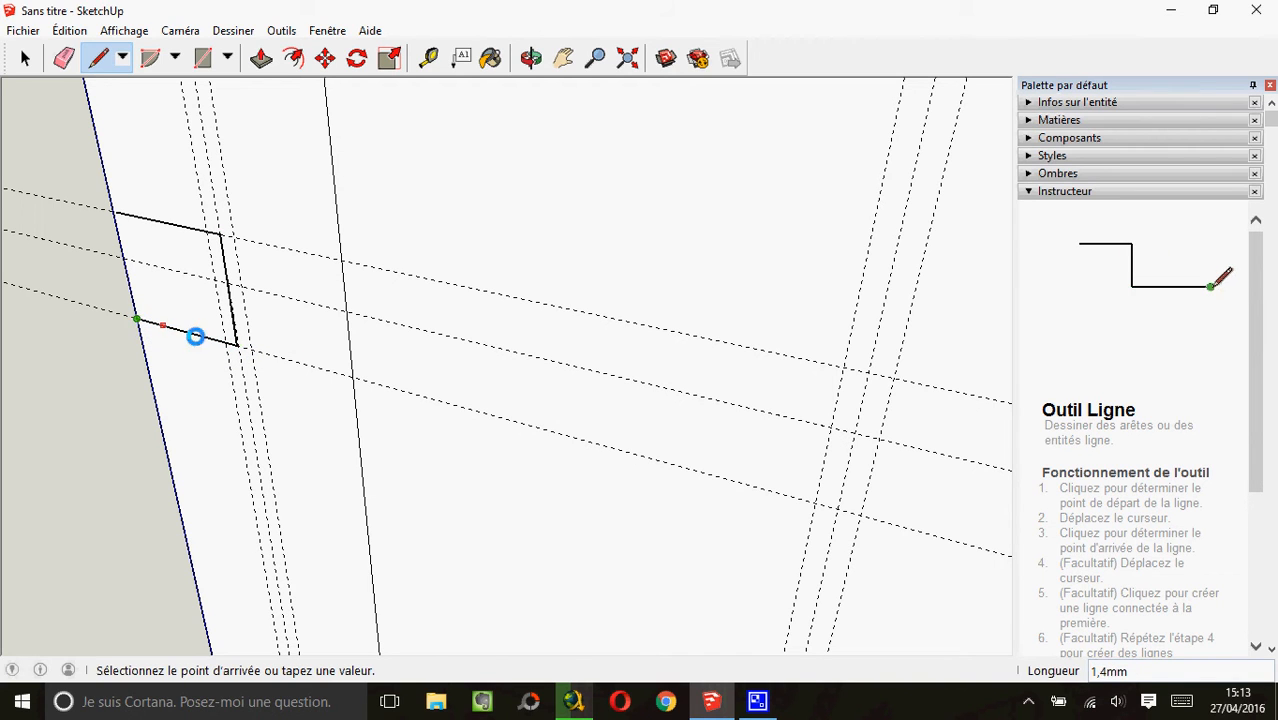
left_click(137, 320)
left_click(531, 57)
left_click_drag(645, 217, 597, 292)
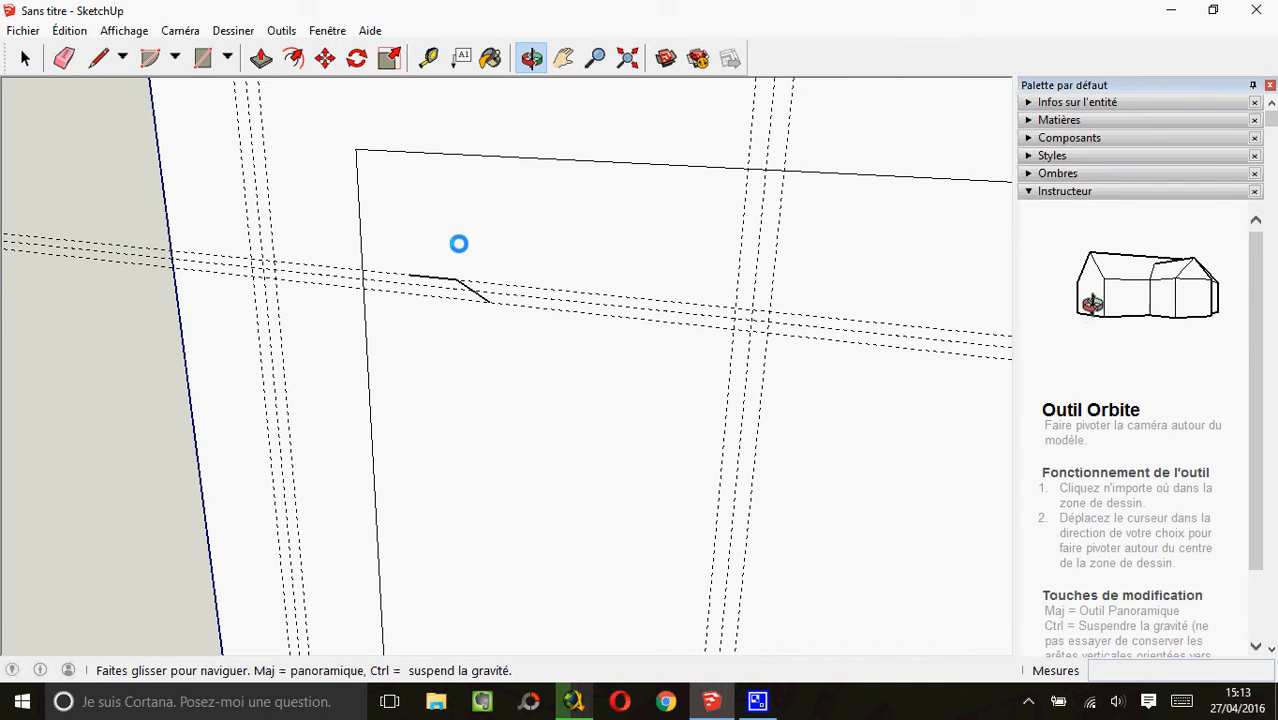
left_click_drag(225, 283, 232, 281)
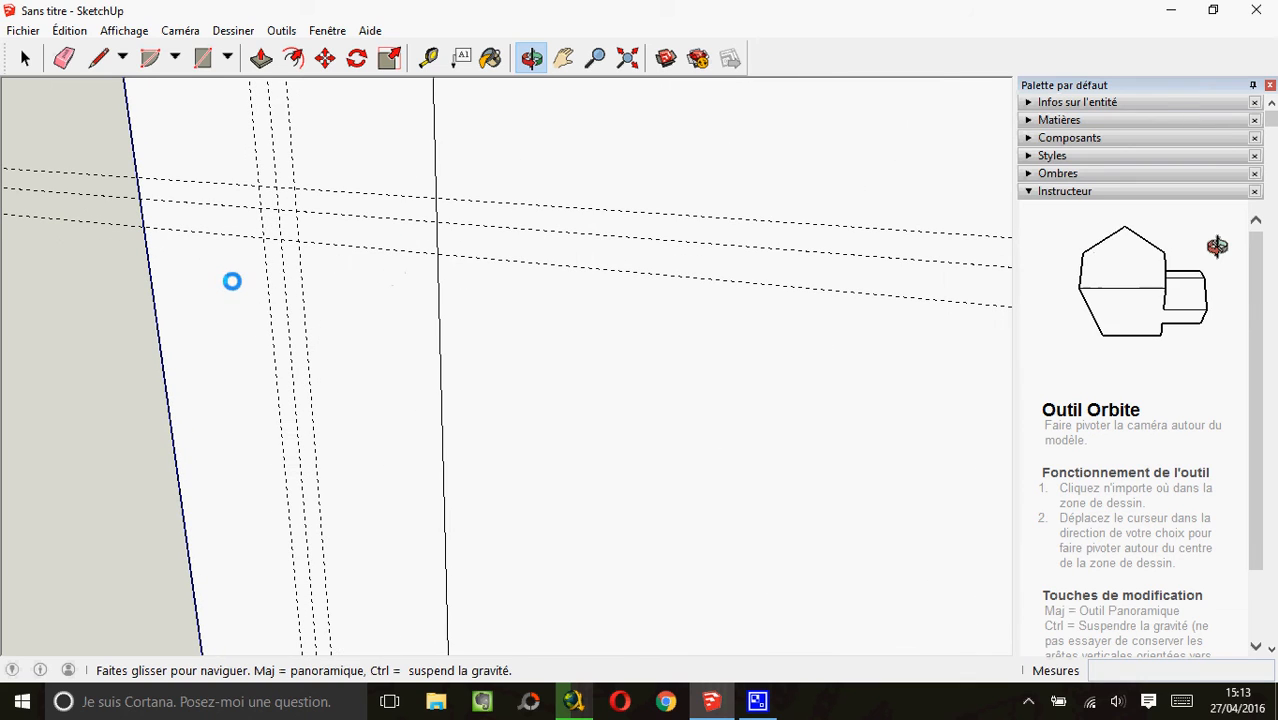
left_click(98, 58)
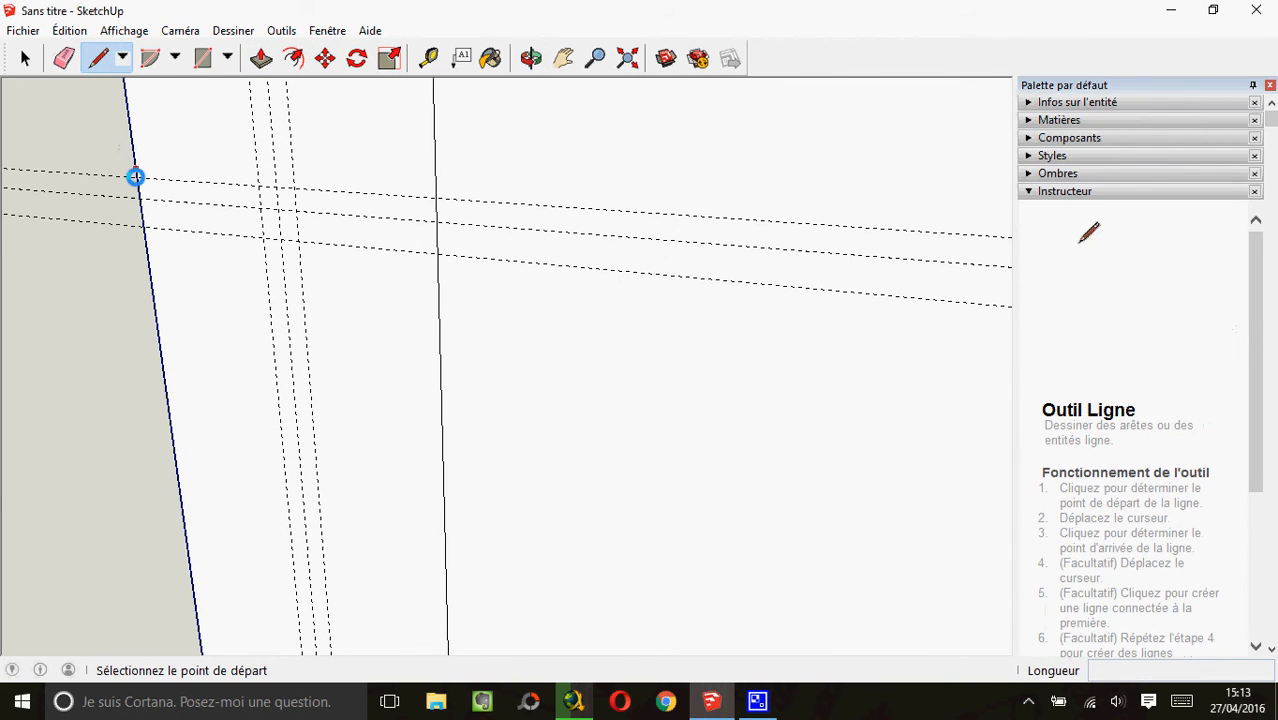
scroll(140, 181, "down", 3)
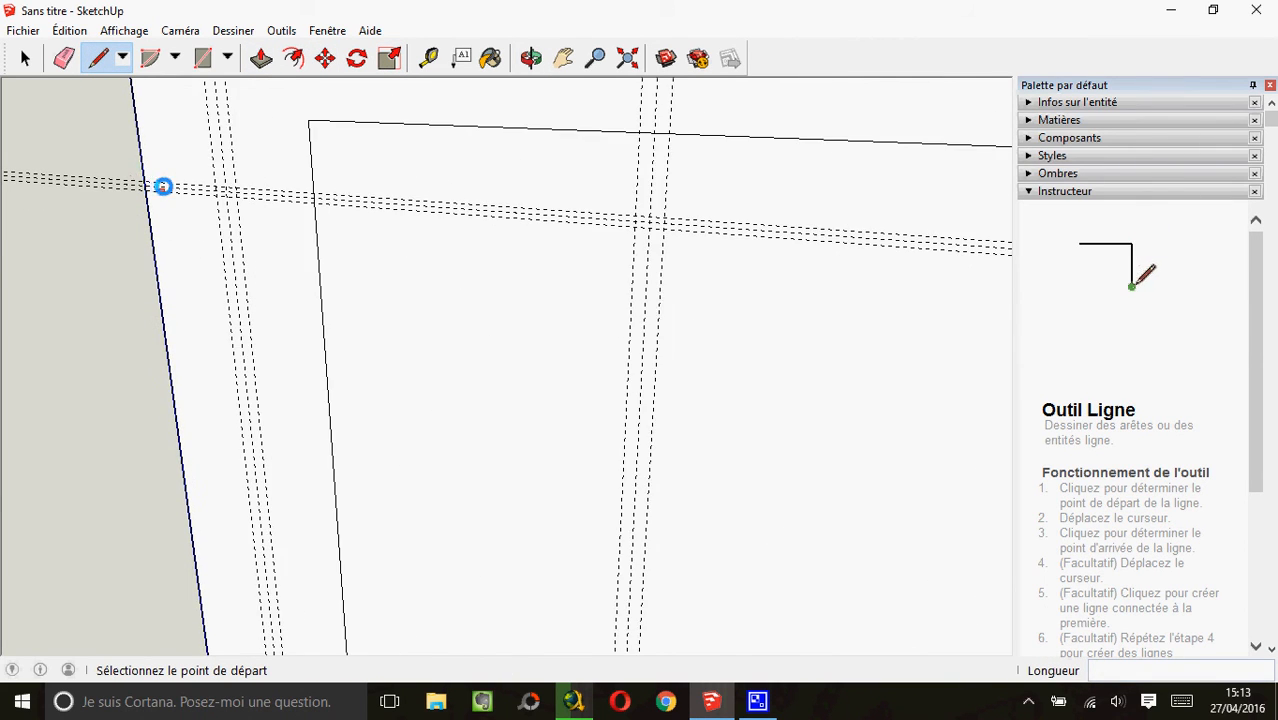
scroll(523, 264, "down", 2)
Outline a 50 mm deep notch at the panel's bottom edge between the outer vertical guides nearest the blue axis
scroll(782, 357, "down", 4)
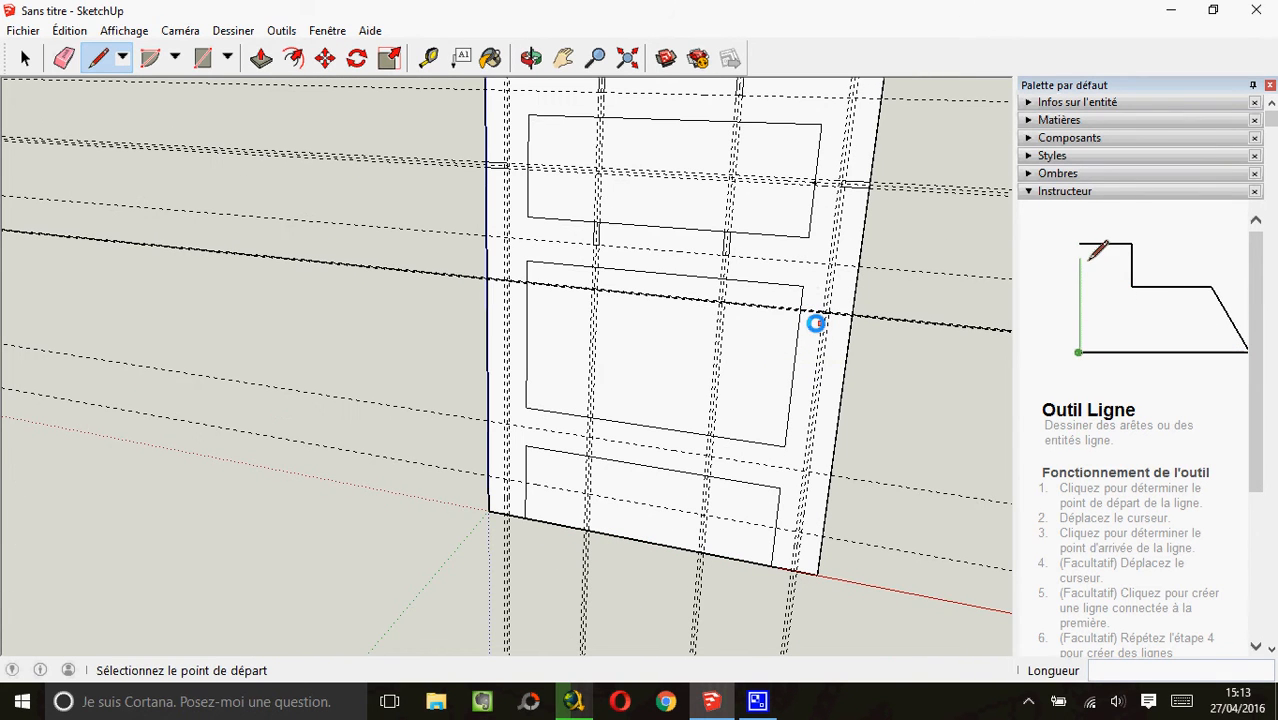
scroll(491, 499, "up", 3)
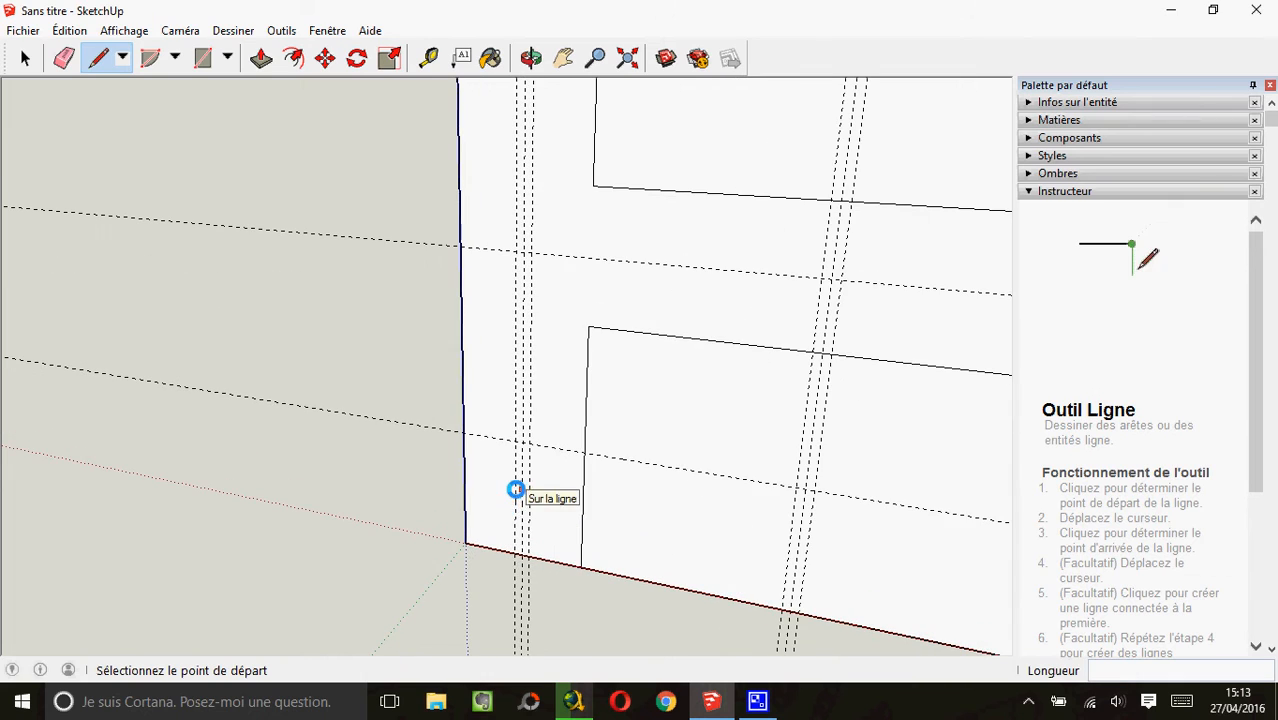
left_click(513, 554)
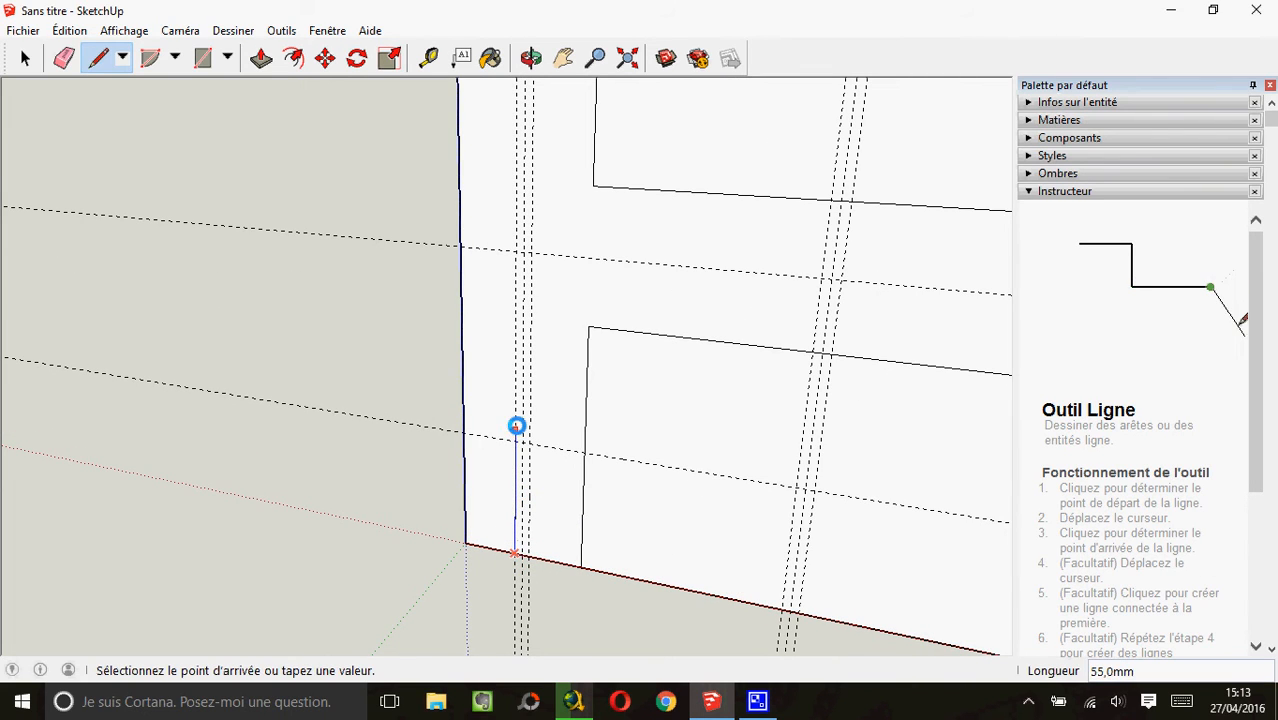
left_click(529, 443)
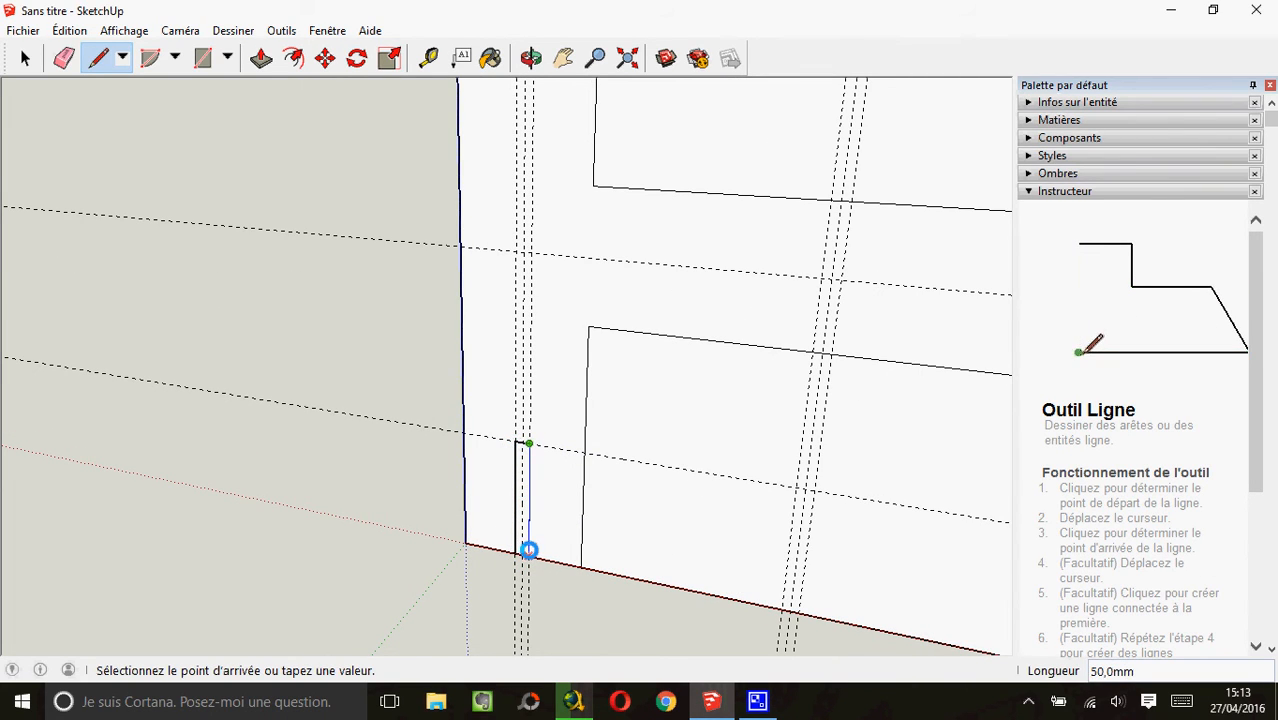
left_click(529, 552)
Outline a 6 × 50 mm notch at the panel's bottom edge between the outer vertical guides farthest from the blue axis
left_click(563, 58)
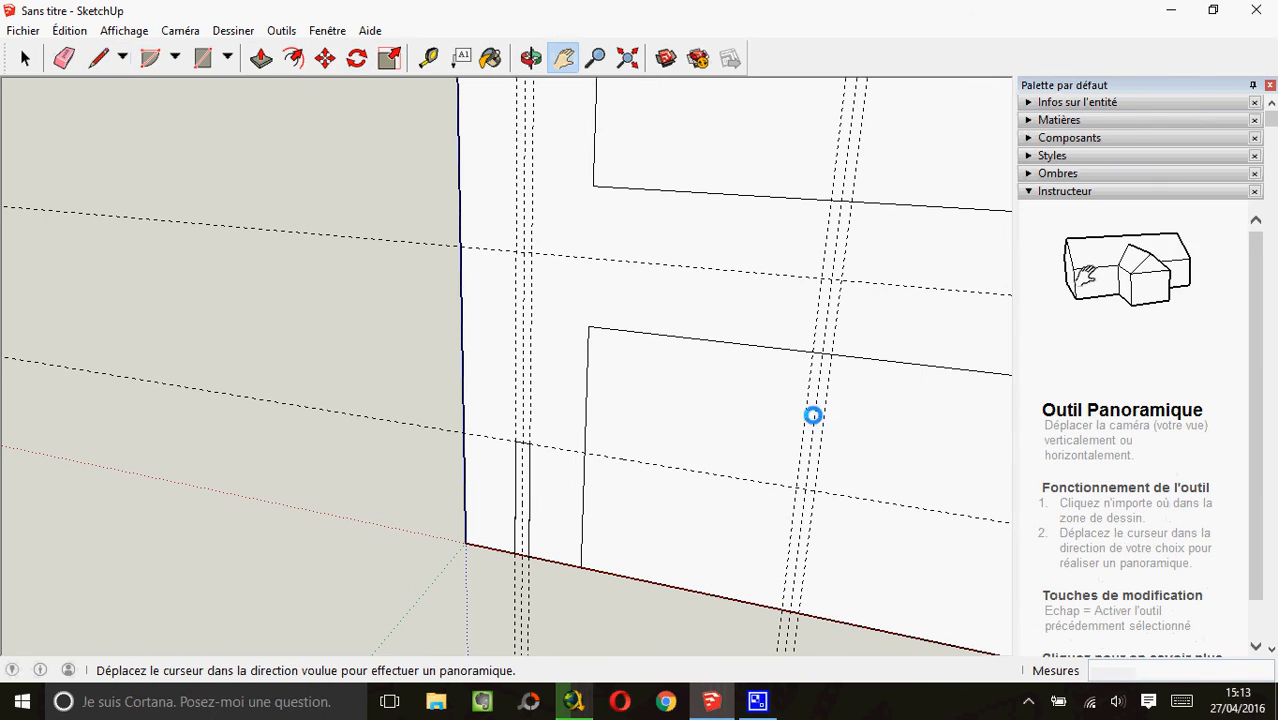
left_click_drag(813, 415, 516, 209)
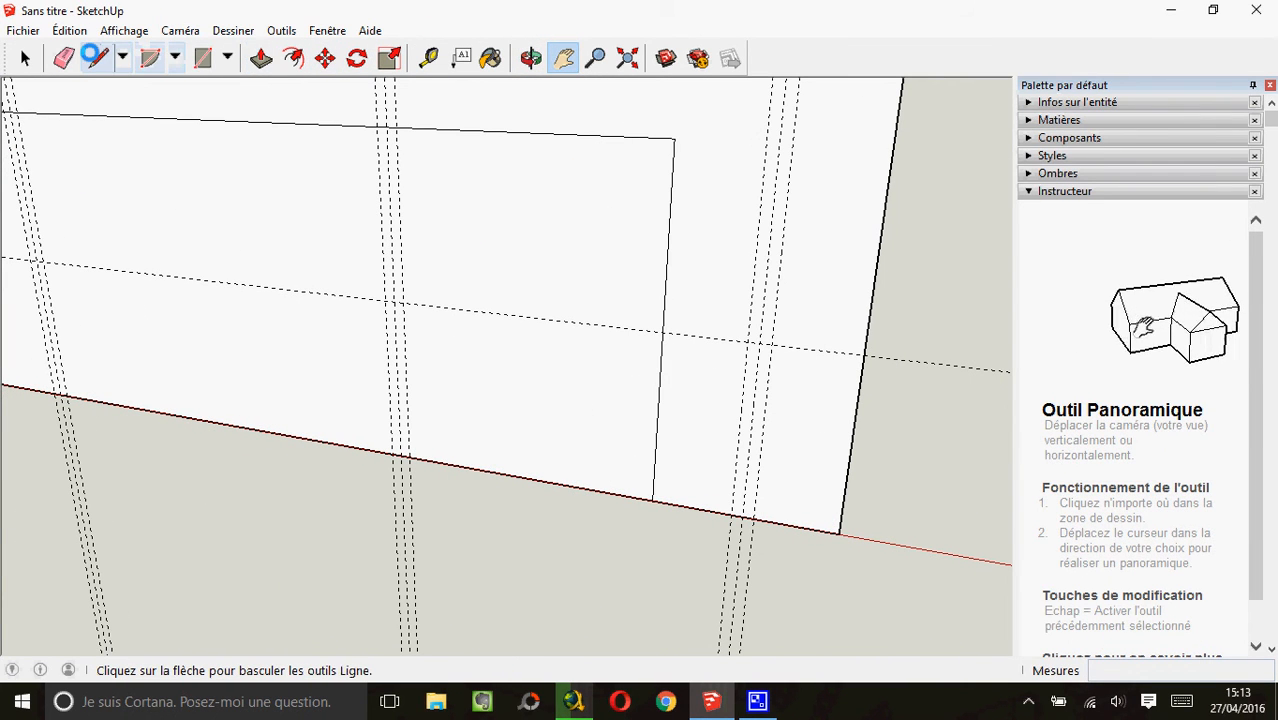
left_click(93, 57)
left_click(727, 517)
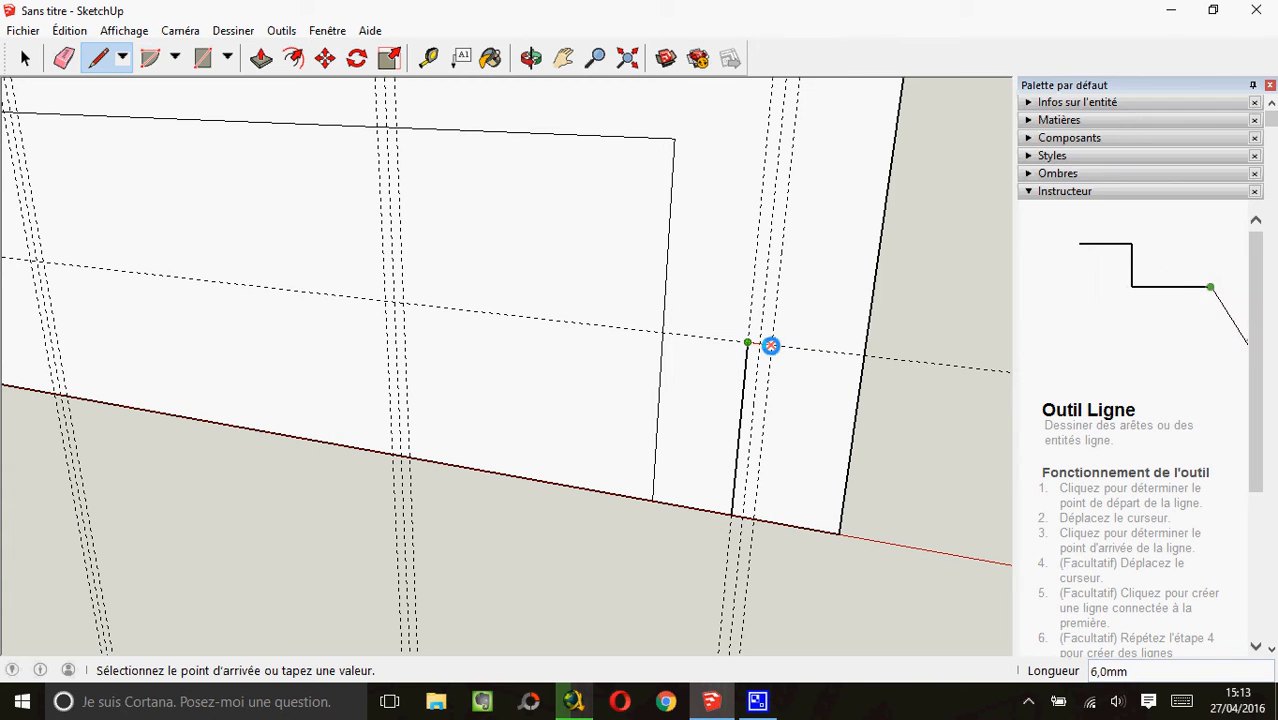
left_click(770, 345)
left_click(754, 517)
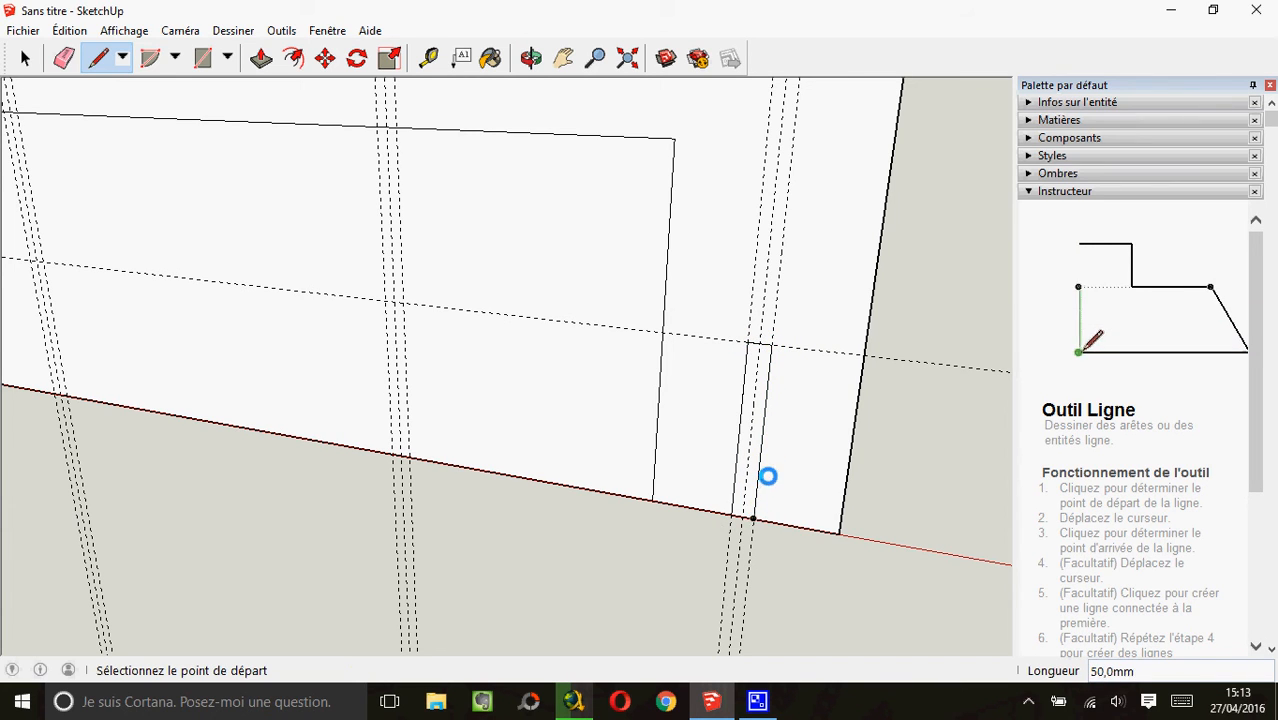
Place a horizontal guide 90 mm below the top edge of the middle rectangle
scroll(768, 476, "down", 5)
scroll(796, 225, "up", 3)
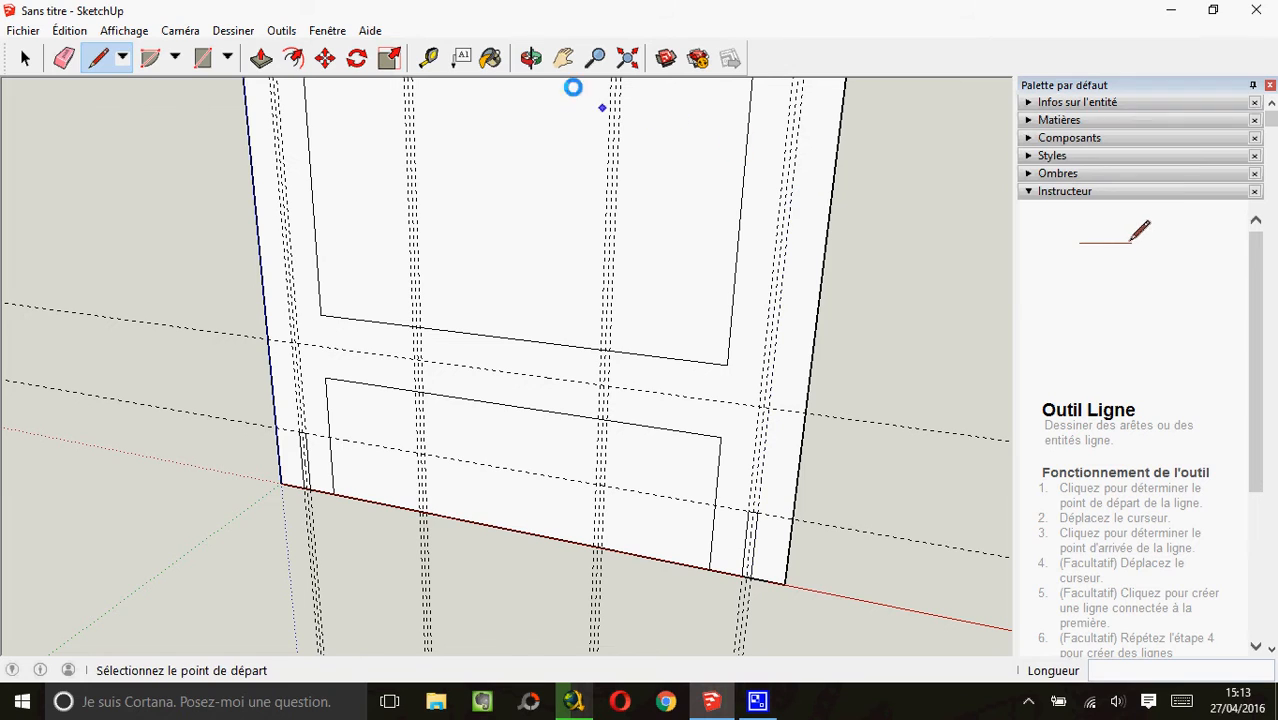
left_click(563, 58)
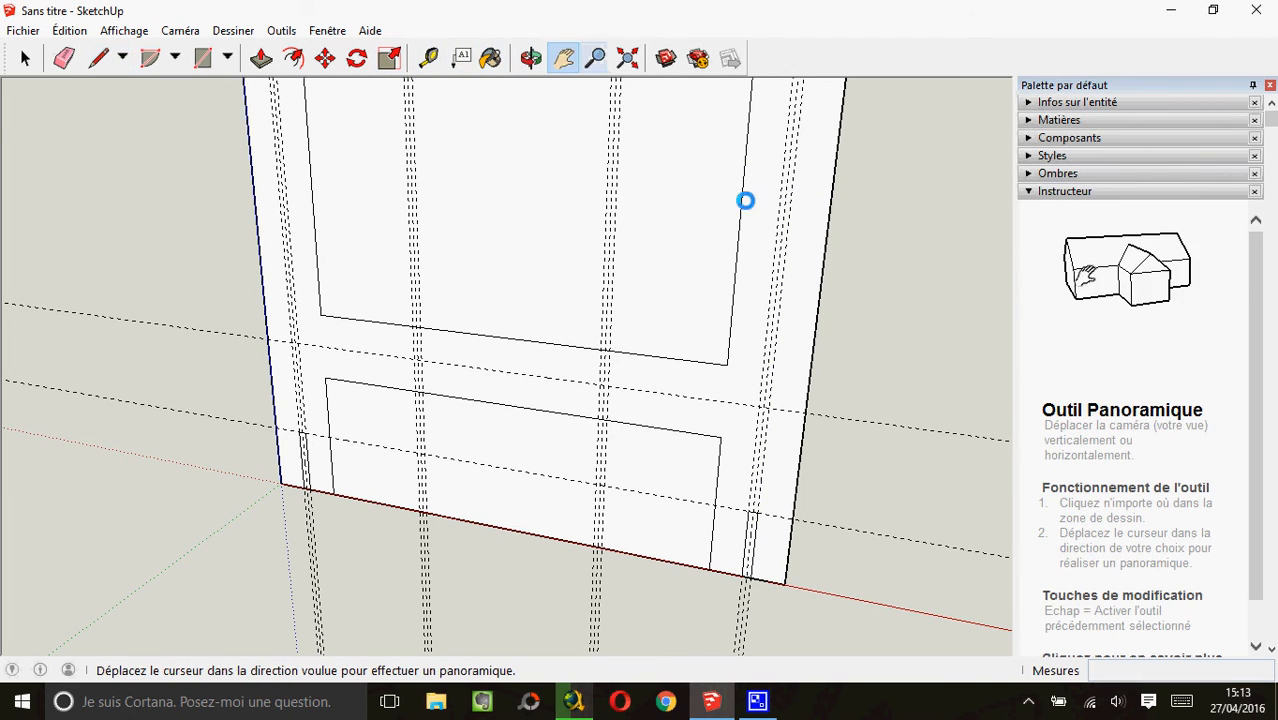
left_click_drag(736, 165, 726, 335)
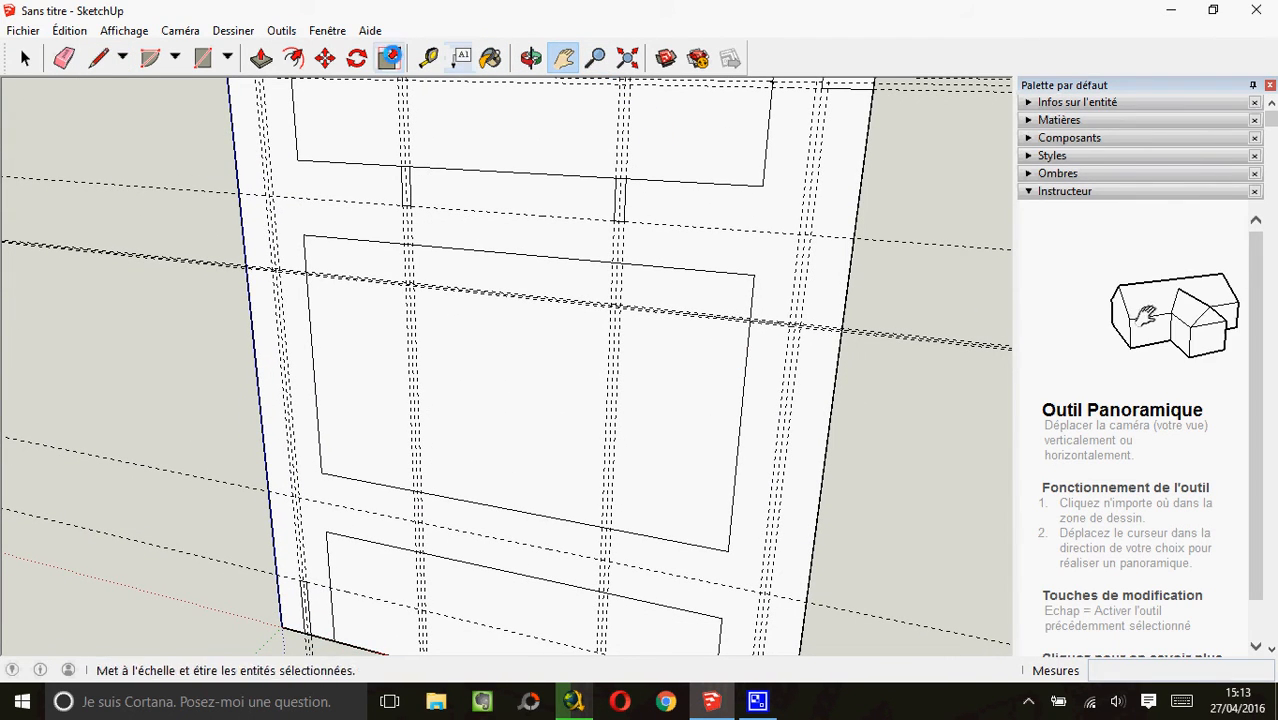
left_click(428, 57)
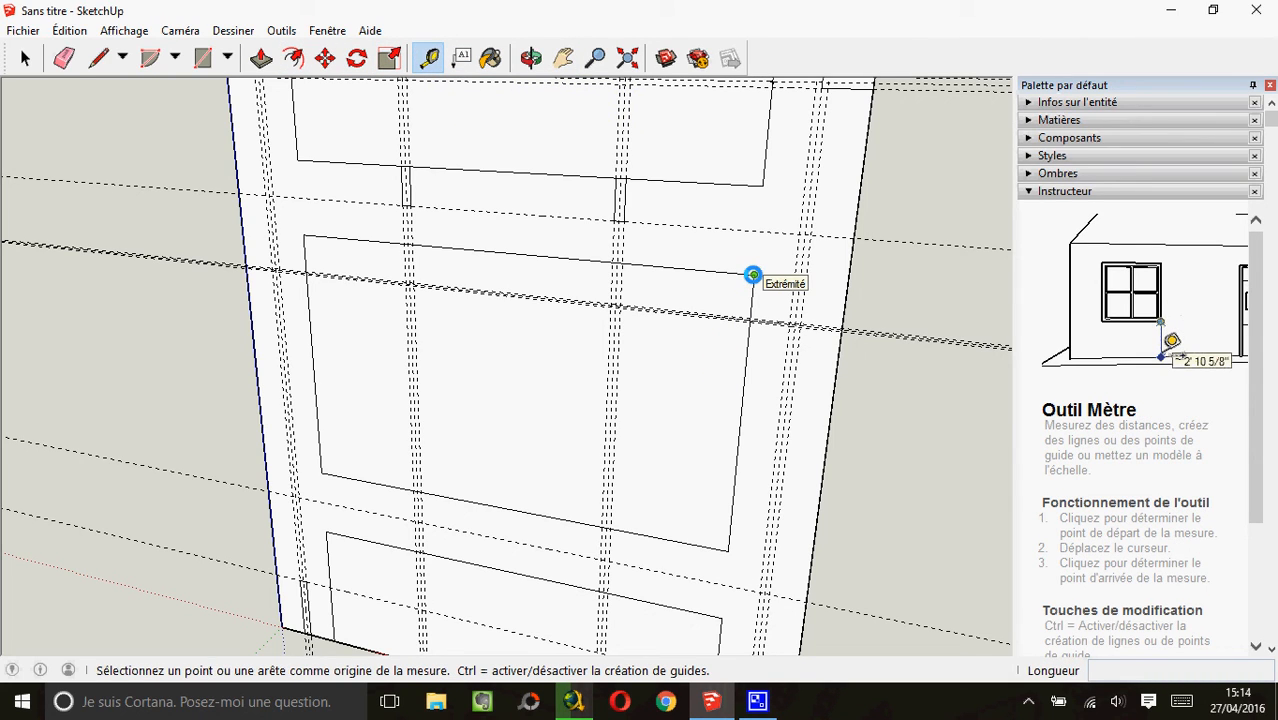
left_click(753, 274)
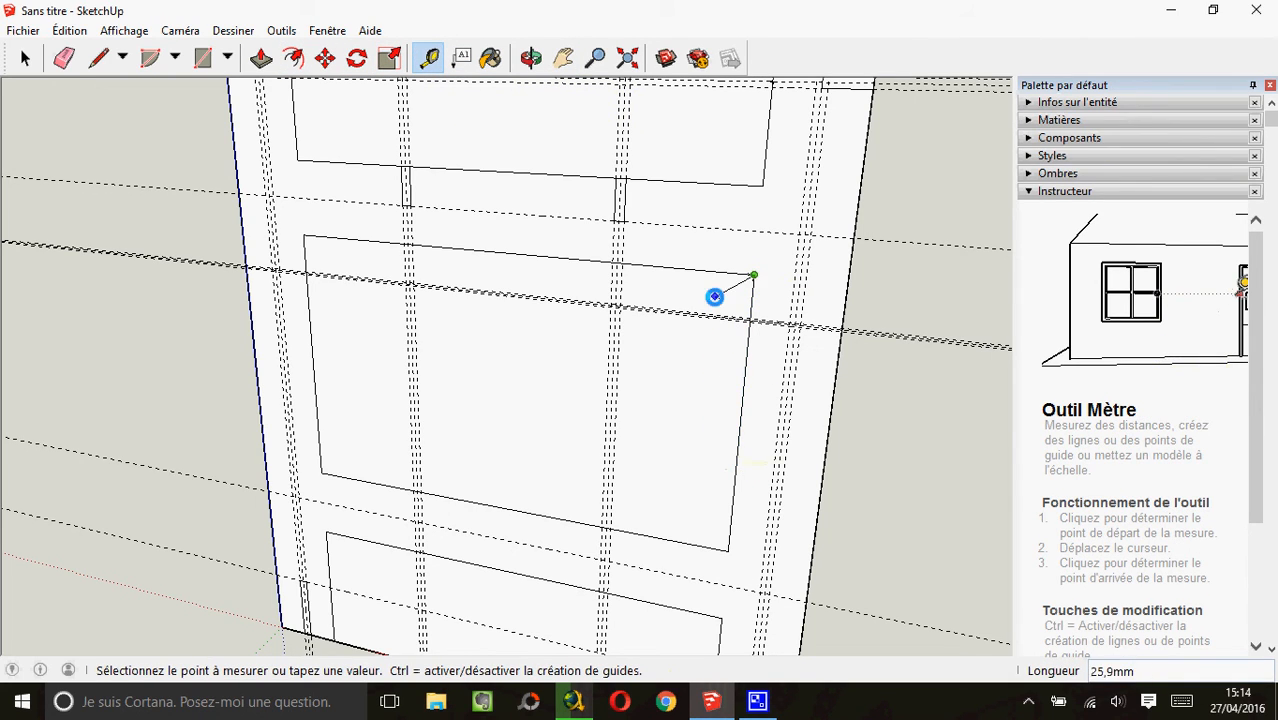
left_click(709, 290)
left_click(691, 271)
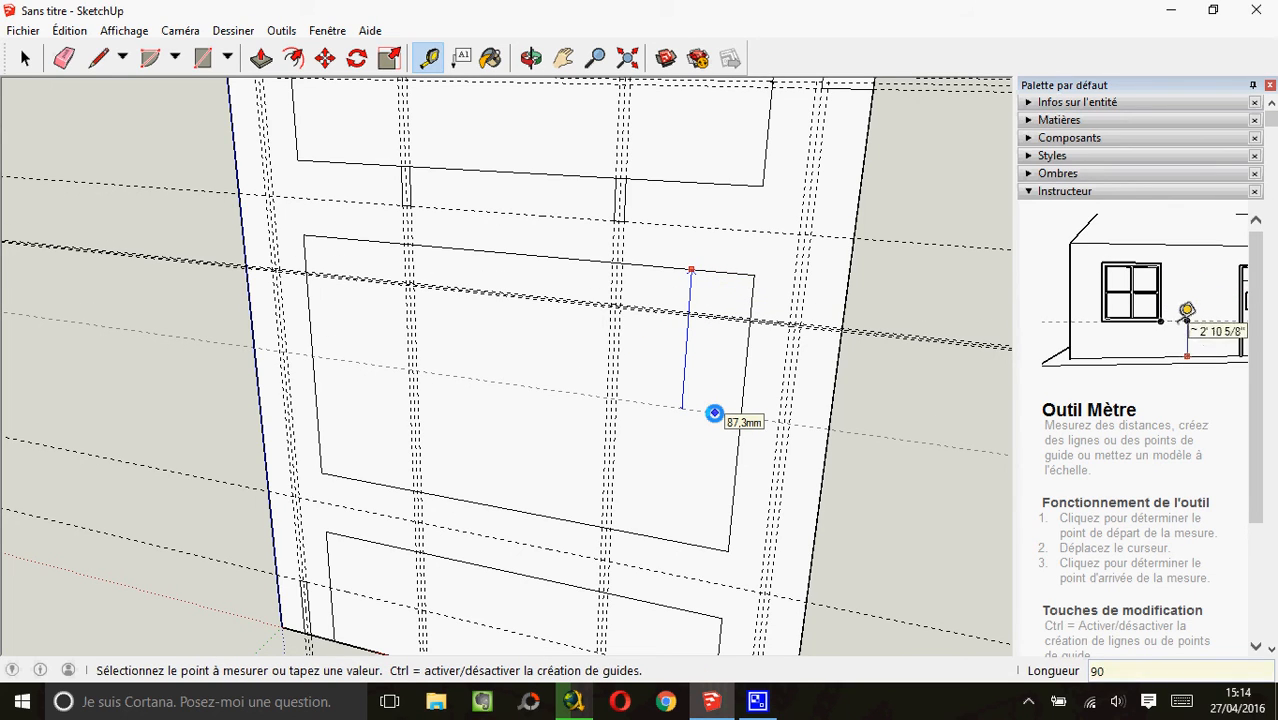
type("90")
key("Return")
Add parallel guides 3 mm above and 3 mm below the horizontal guide crossing the middle rectangle's centre
scroll(762, 451, "up", 4)
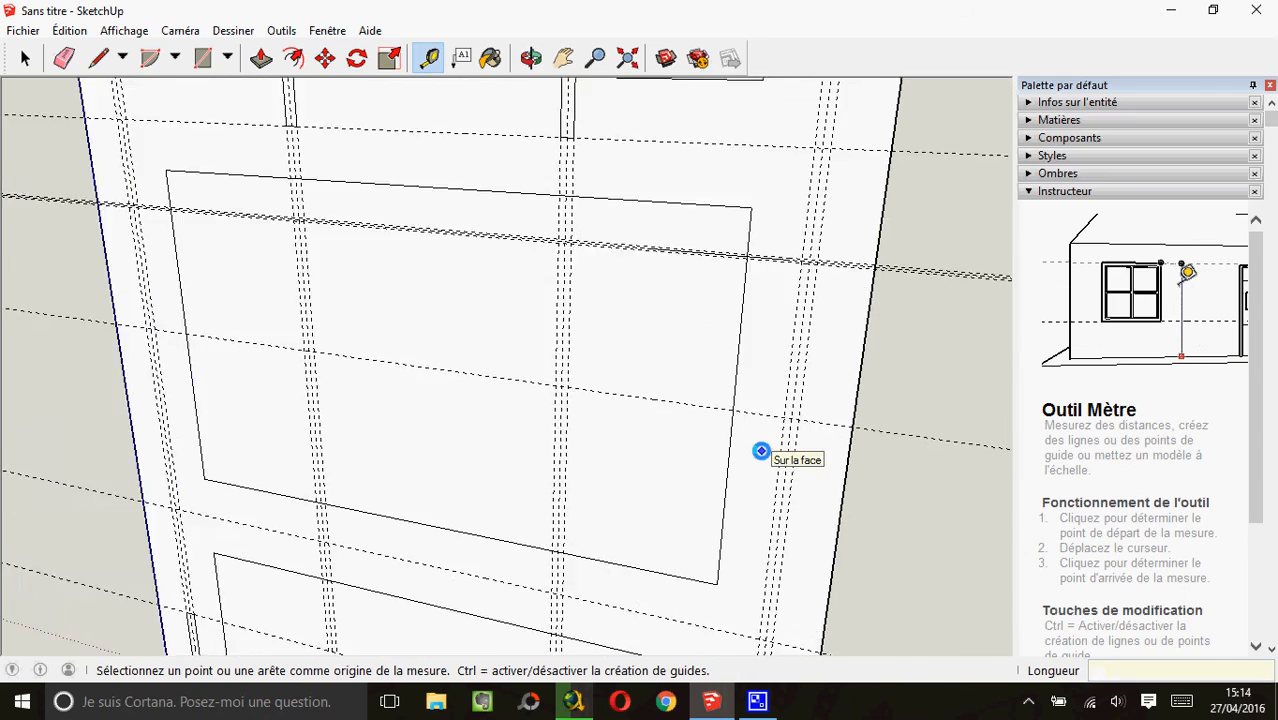
left_click(733, 394)
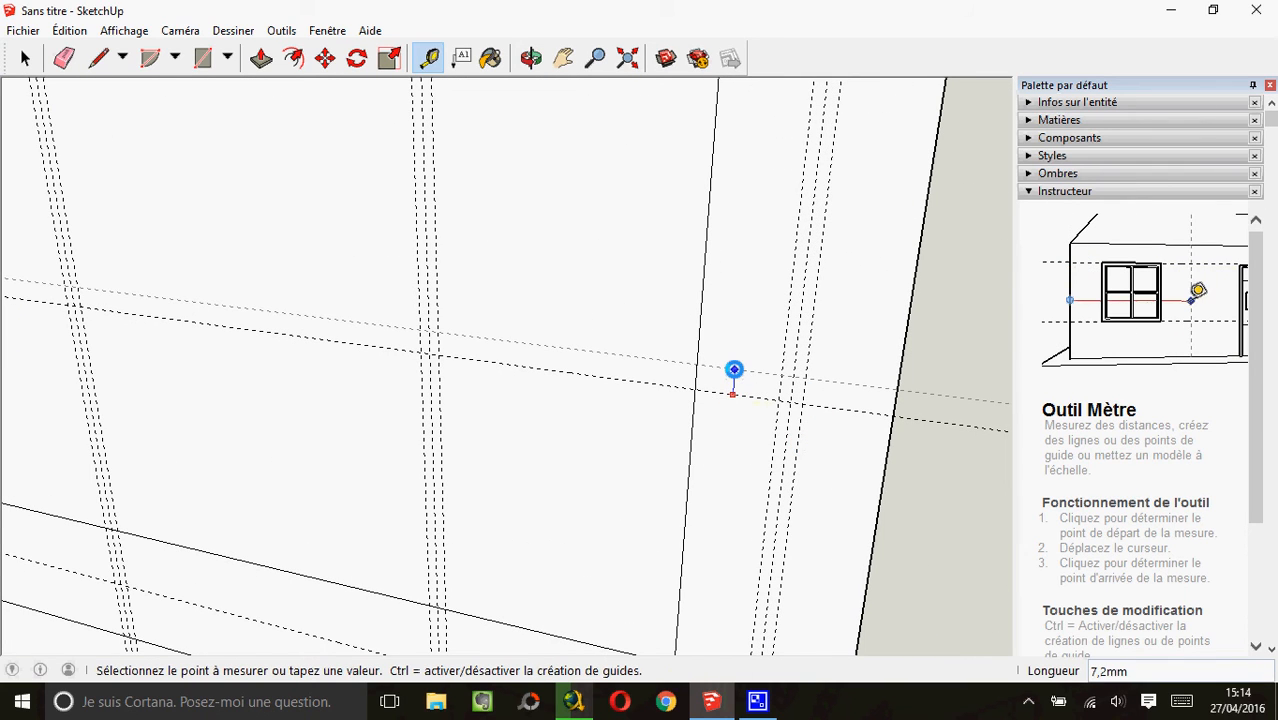
type("3")
key("Return")
left_click(733, 395)
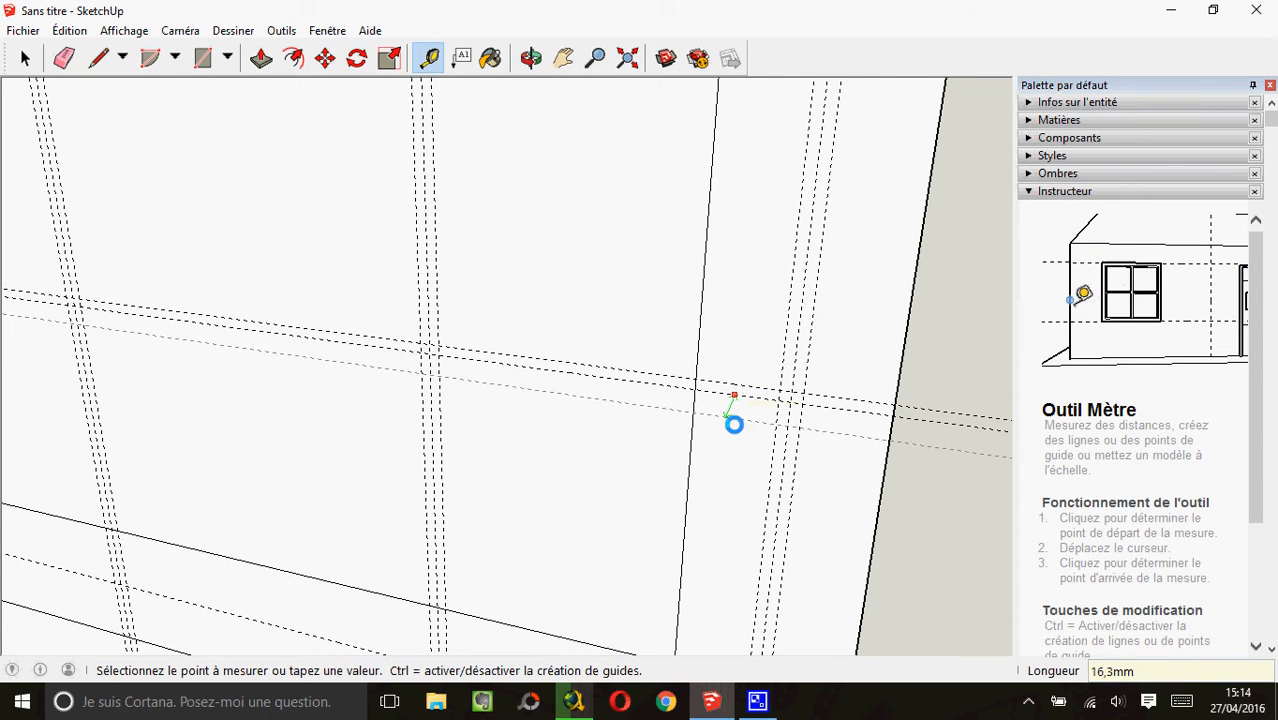
key("Return")
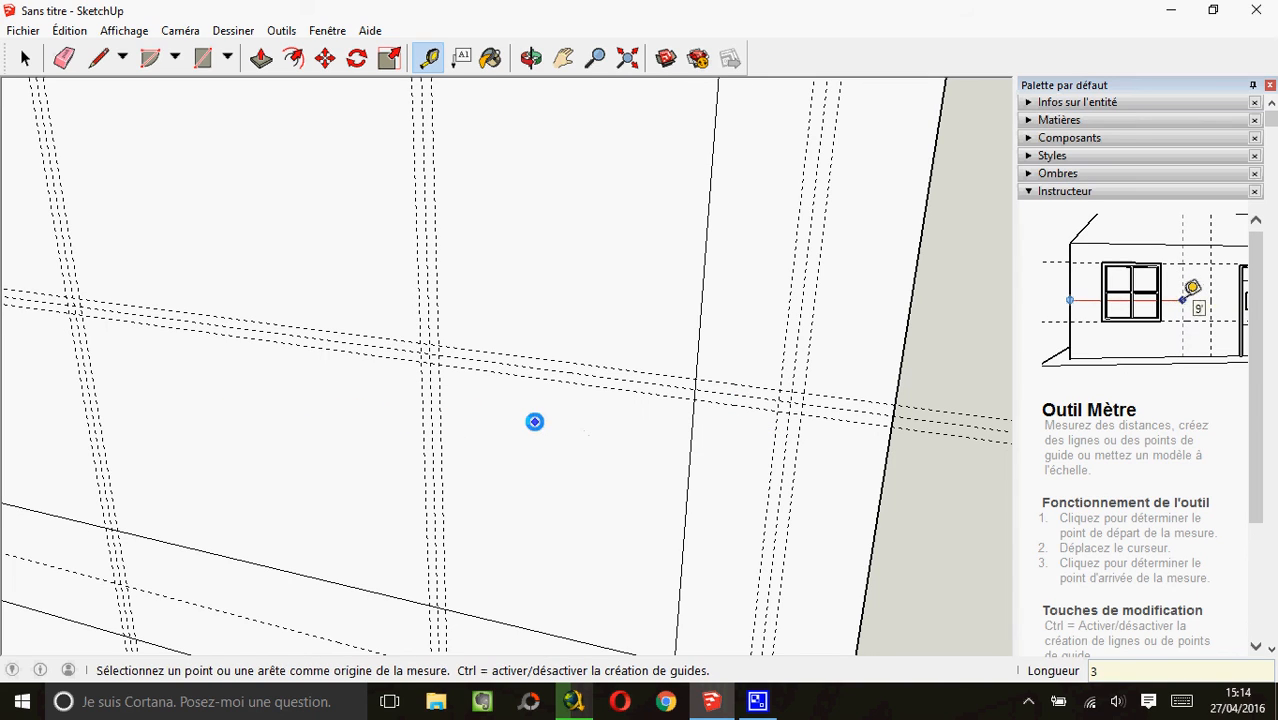
Outline a 25 mm deep notch in the panel edge opposite the blue axis, between the outer guides of the middle rectangle's central horizontal trio
key("l")
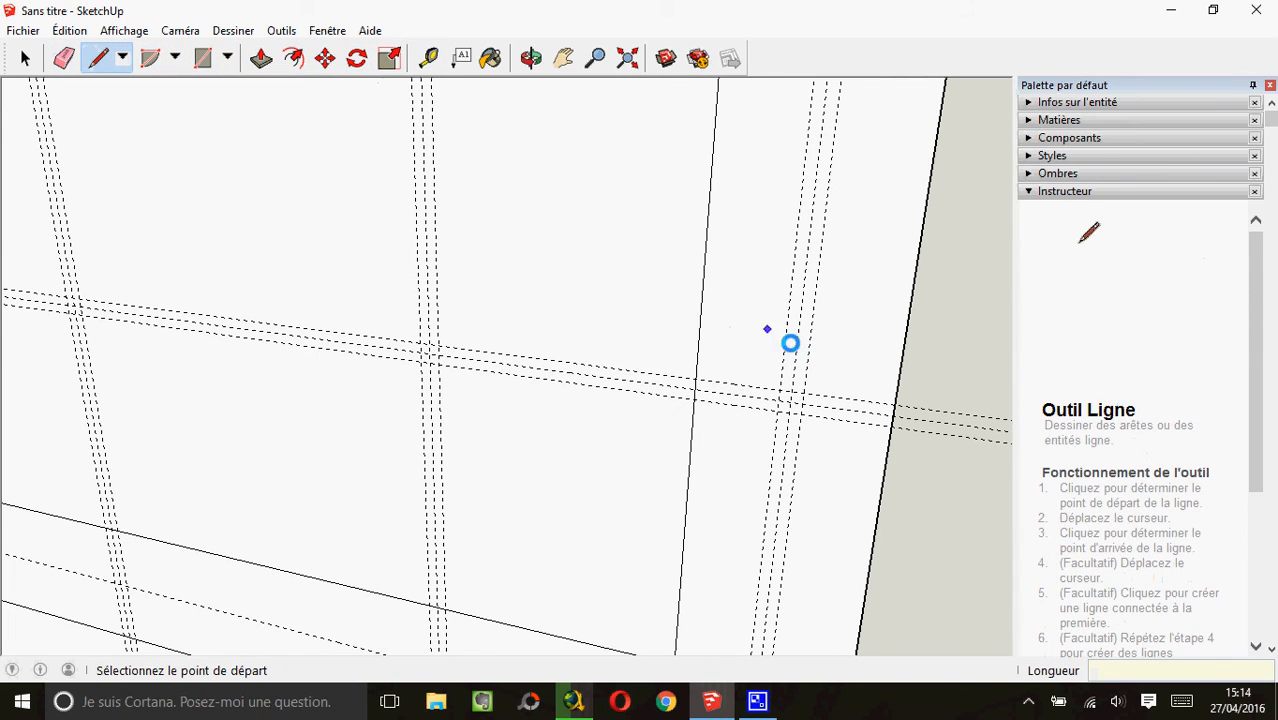
left_click(891, 408)
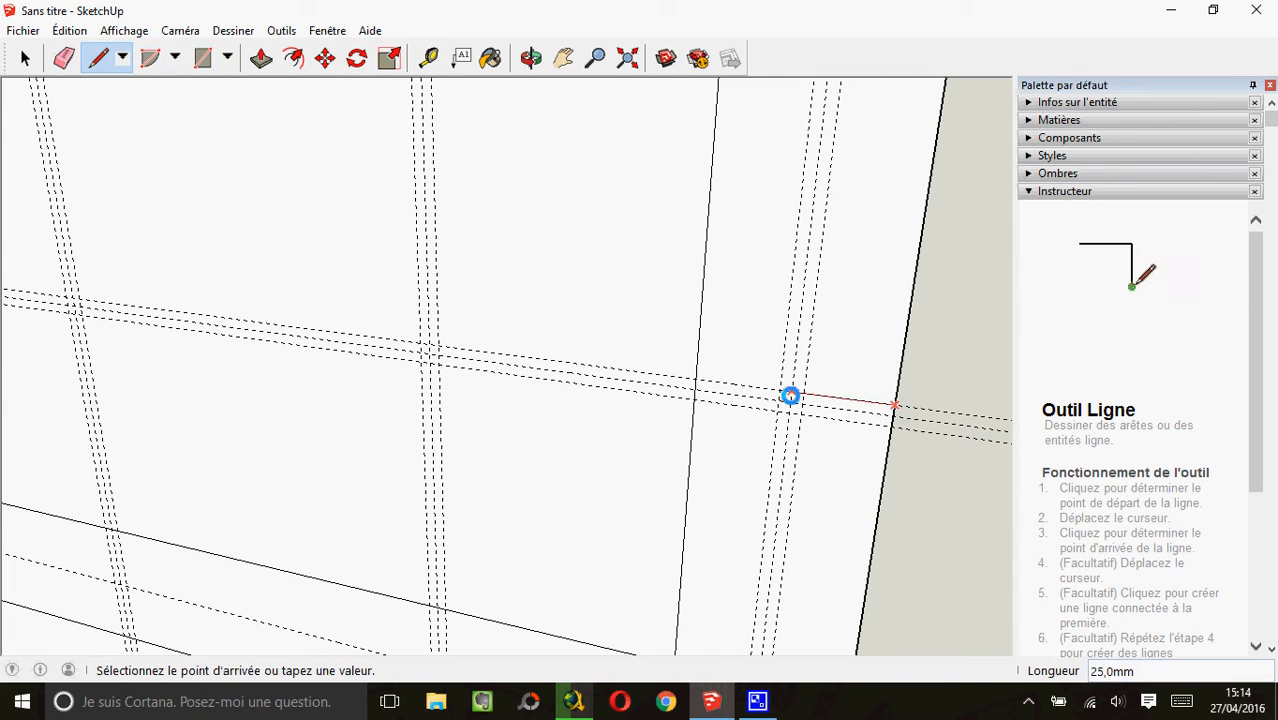
left_click(790, 394)
left_click(790, 412)
left_click(891, 425)
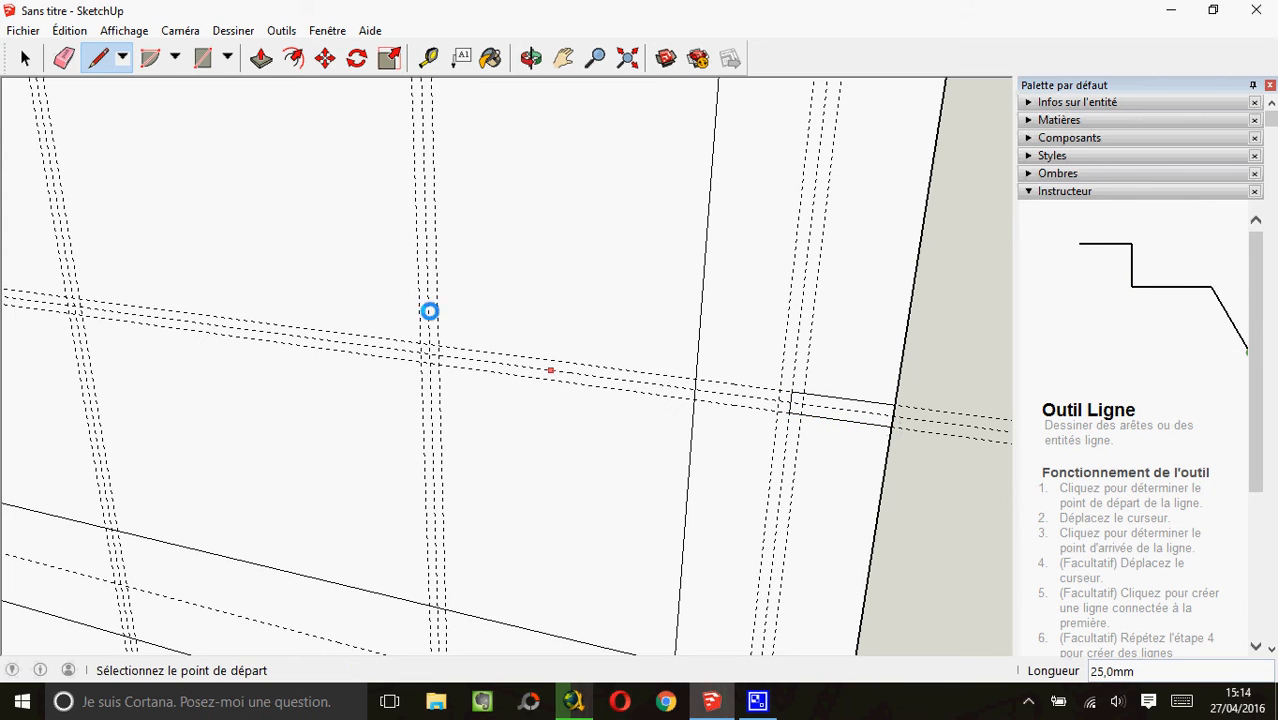
Outline a 25 mm deep notch in the panel's blue-axis edge between the outer guides of the middle rectangle's central horizontal trio
left_click(562, 60)
left_click_drag(190, 250, 795, 311)
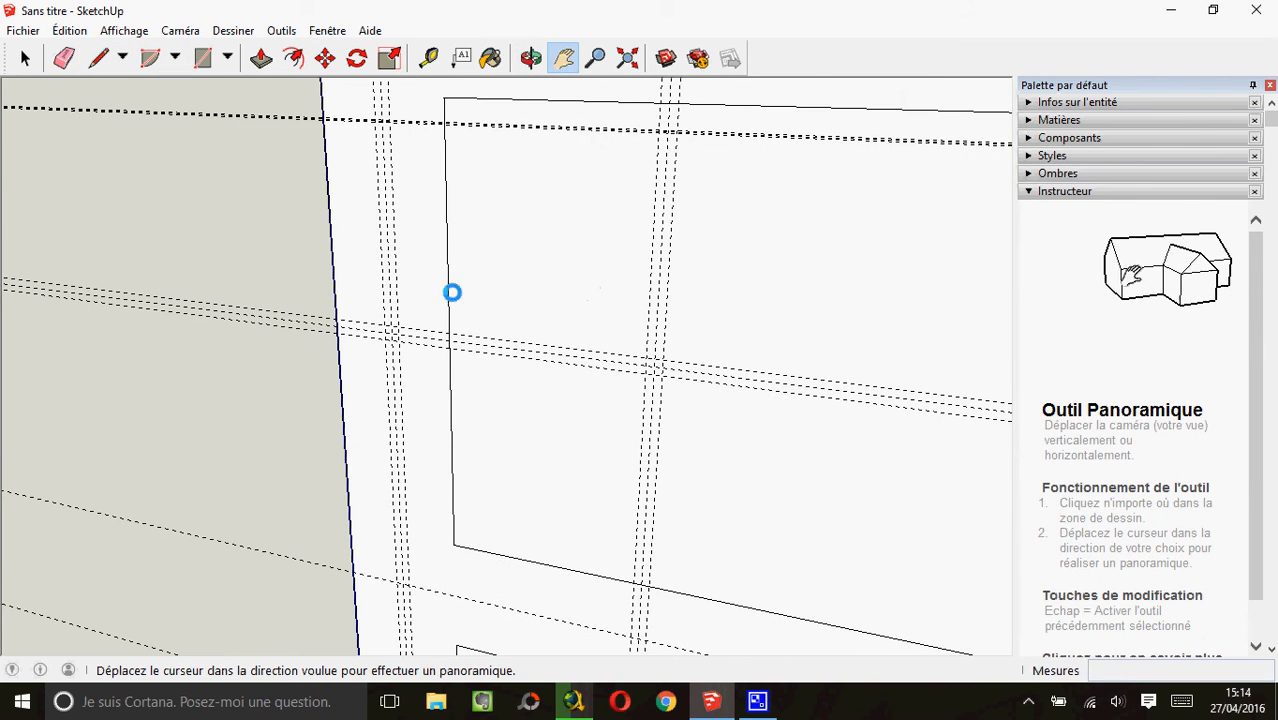
scroll(352, 356, "up", 6)
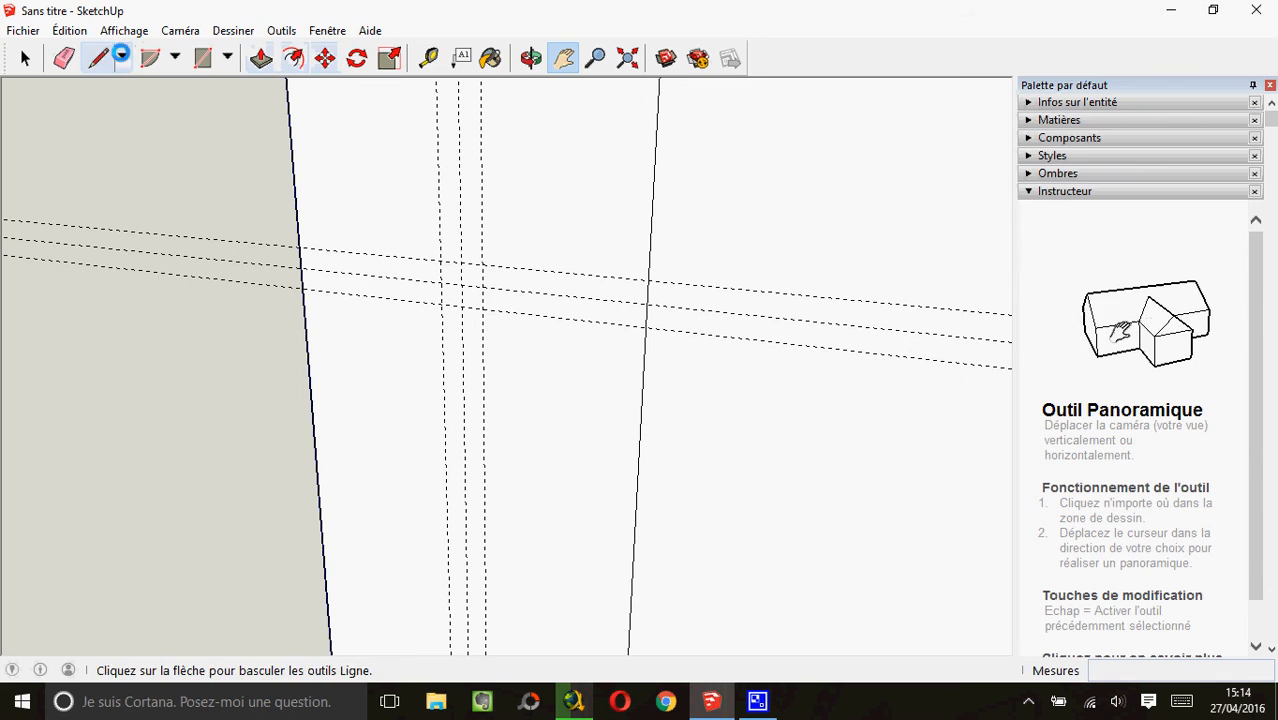
left_click(97, 58)
left_click(298, 246)
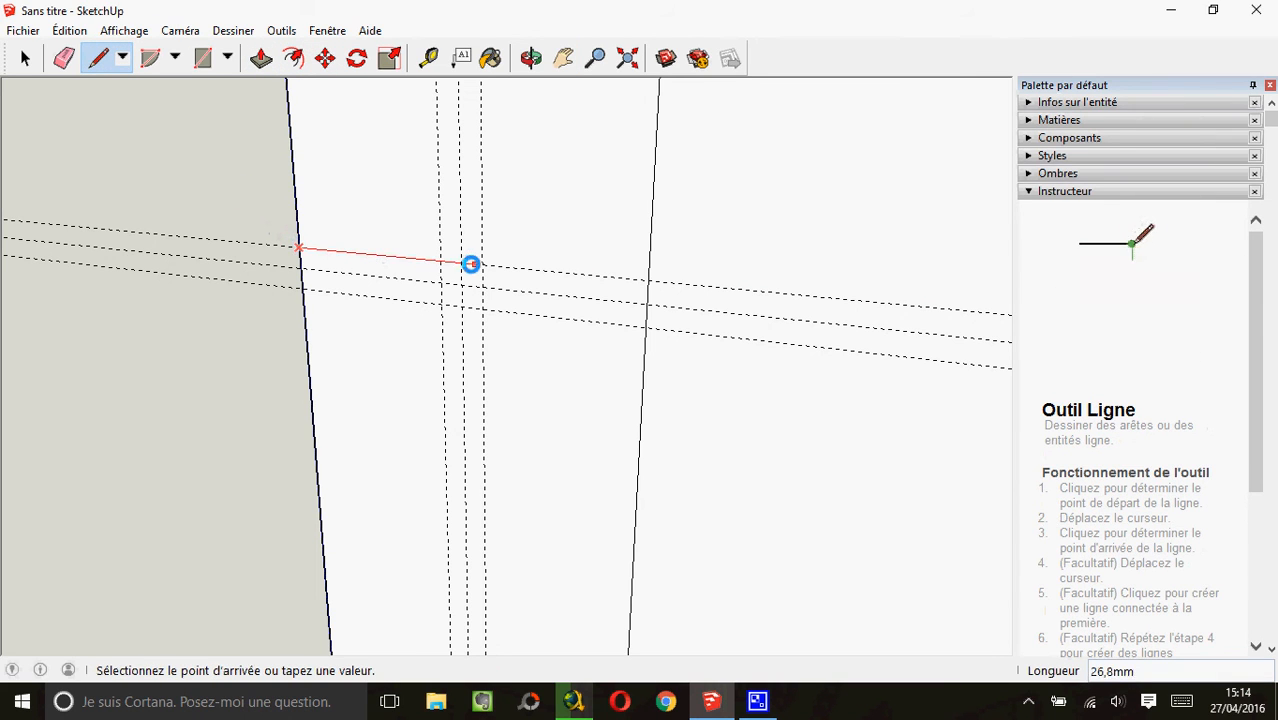
left_click(461, 305)
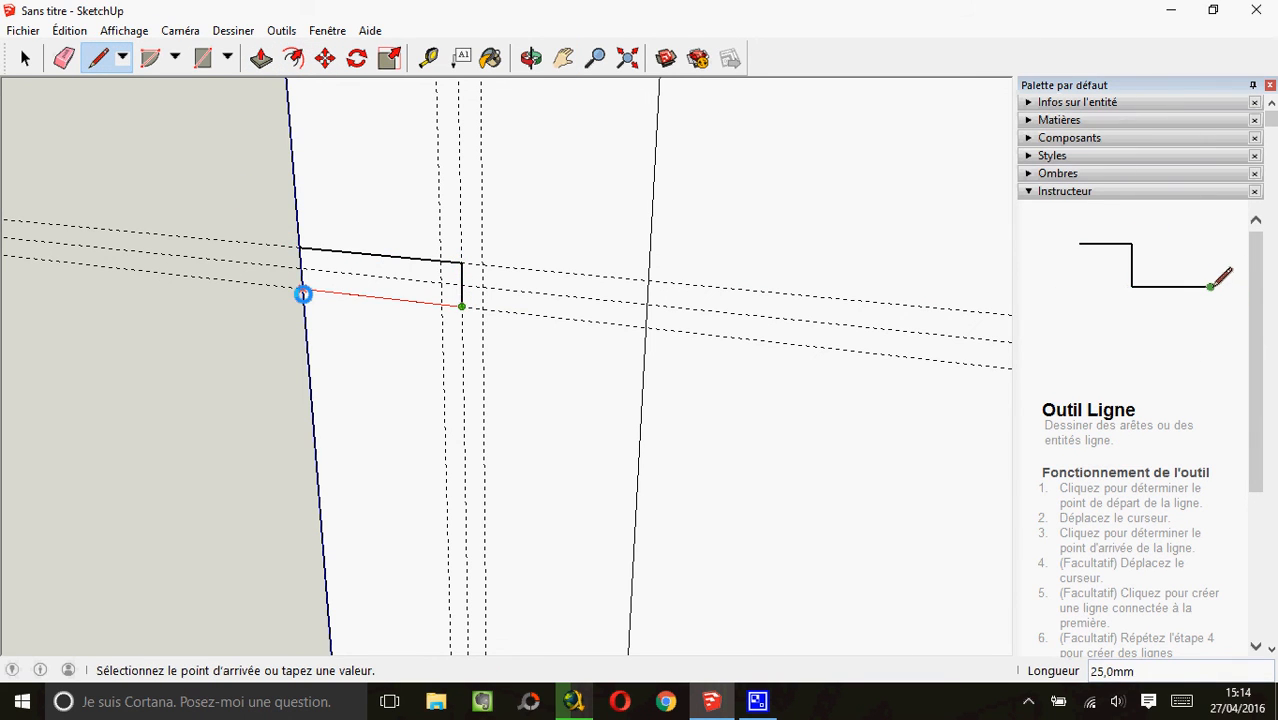
left_click(302, 294)
Outline a 25 mm deep notch below the middle rectangle's bottom edge, between the outer guides of the inner vertical trio nearer the blue axis
scroll(465, 236, "down", 3)
scroll(631, 303, "down", 3)
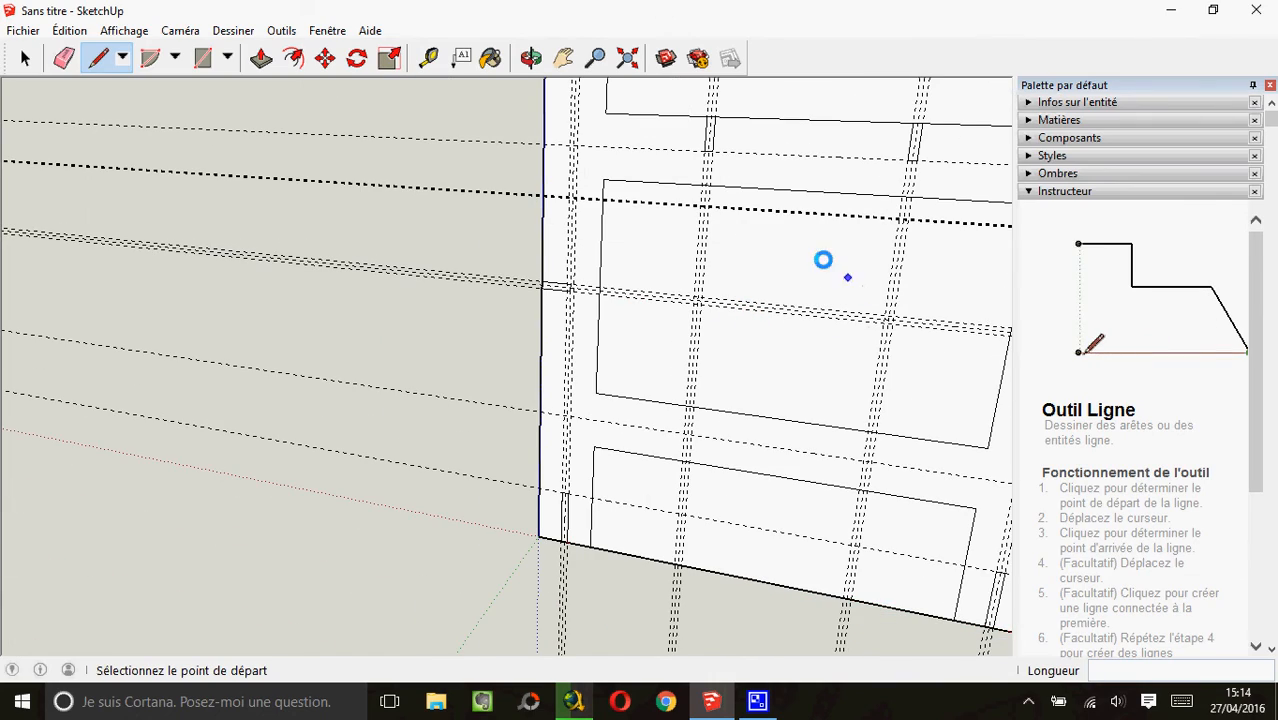
left_click(559, 57)
left_click_drag(813, 320, 642, 399)
scroll(707, 431, "up", 3)
scroll(513, 439, "up", 3)
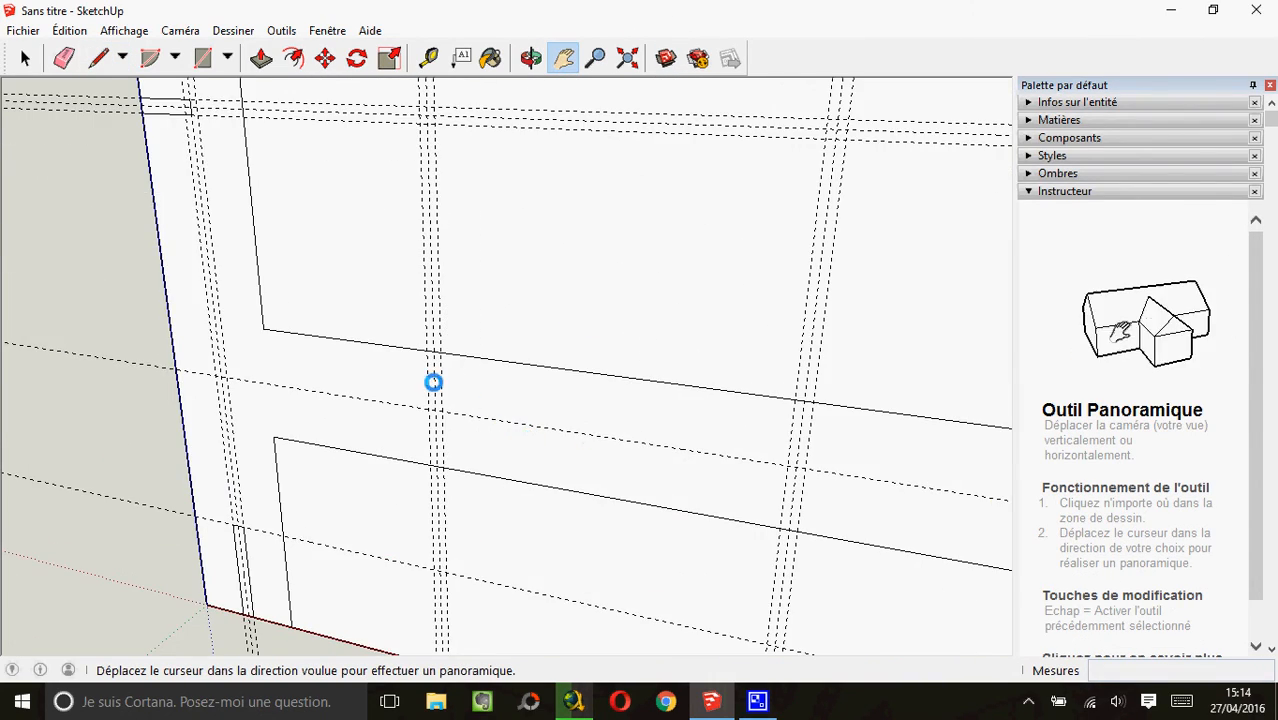
scroll(434, 379, "up", 2)
left_click(98, 58)
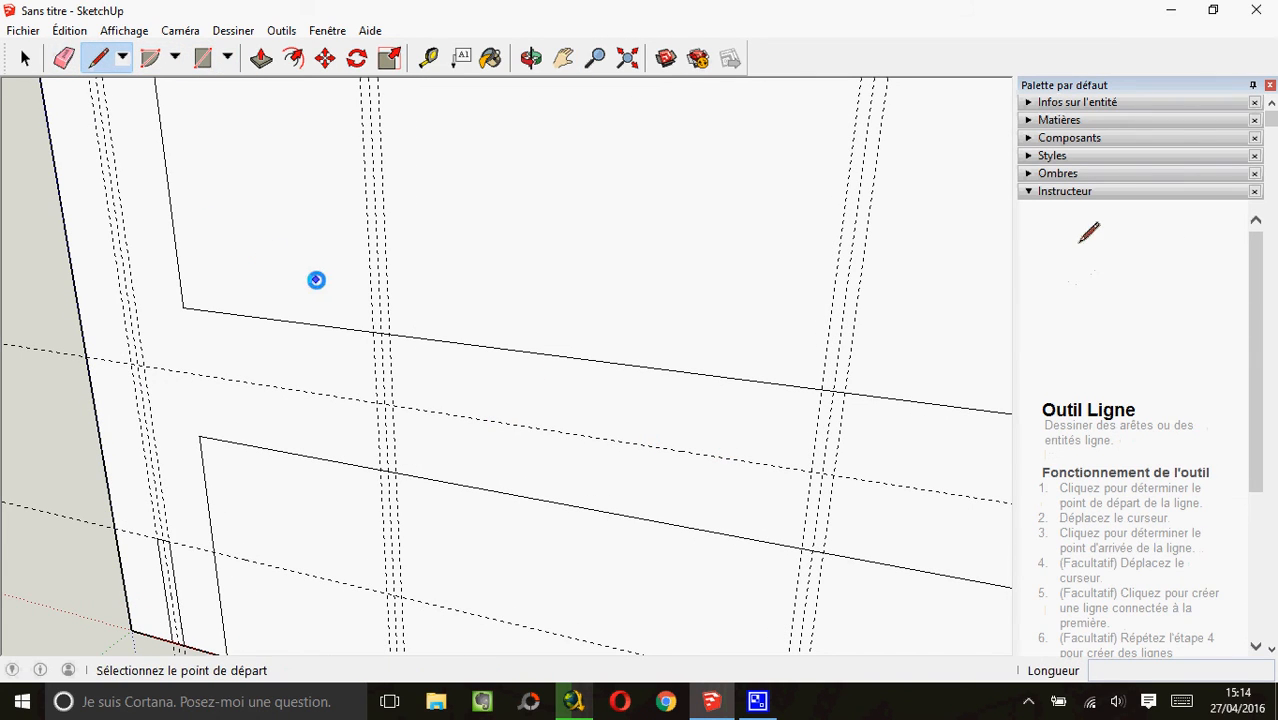
left_click(376, 332)
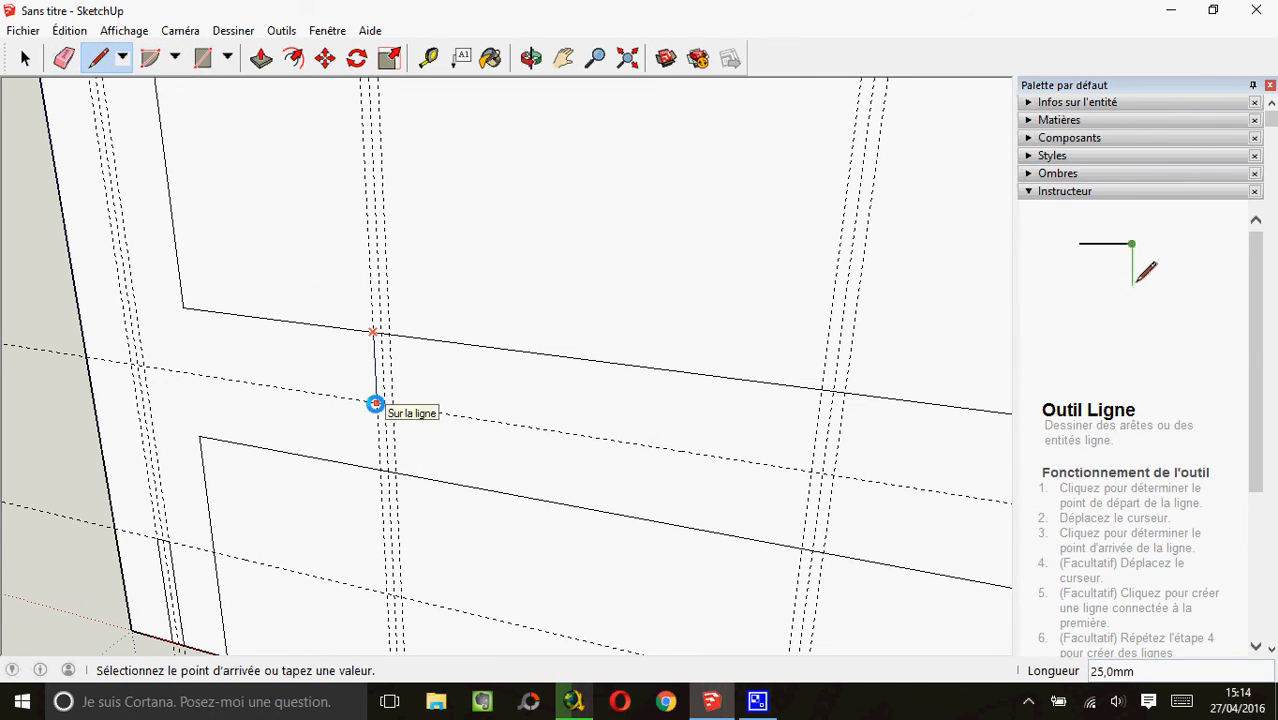
left_click(377, 404)
left_click(392, 404)
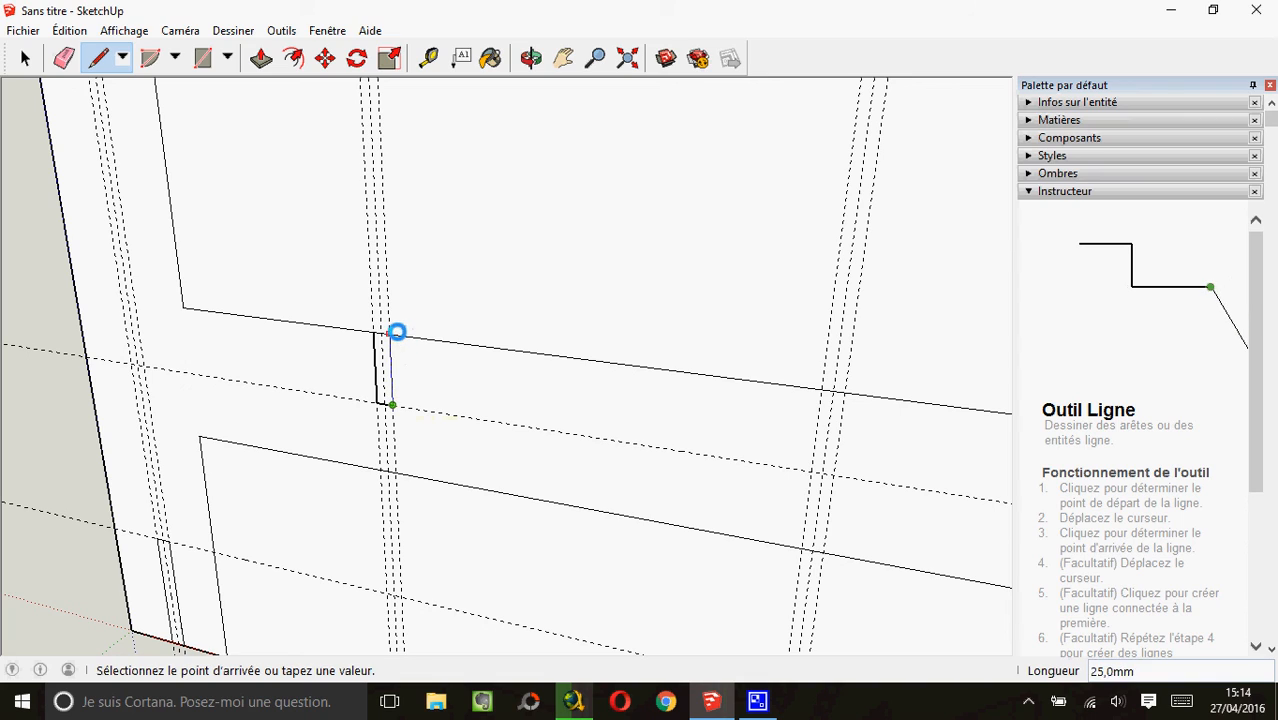
left_click(394, 332)
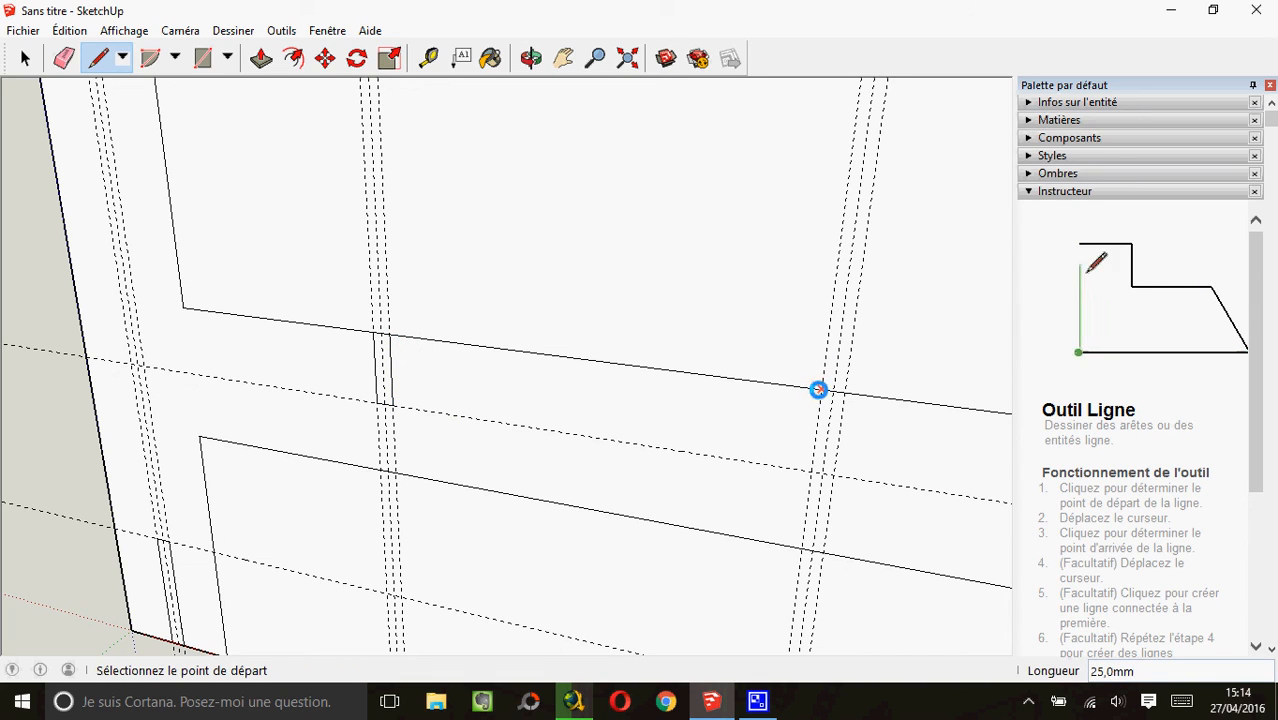
Outline a 6 × 25 mm notch below the middle rectangle's bottom edge, at the inner vertical guide trio farther from the blue axis
left_click(818, 390)
left_click(811, 471)
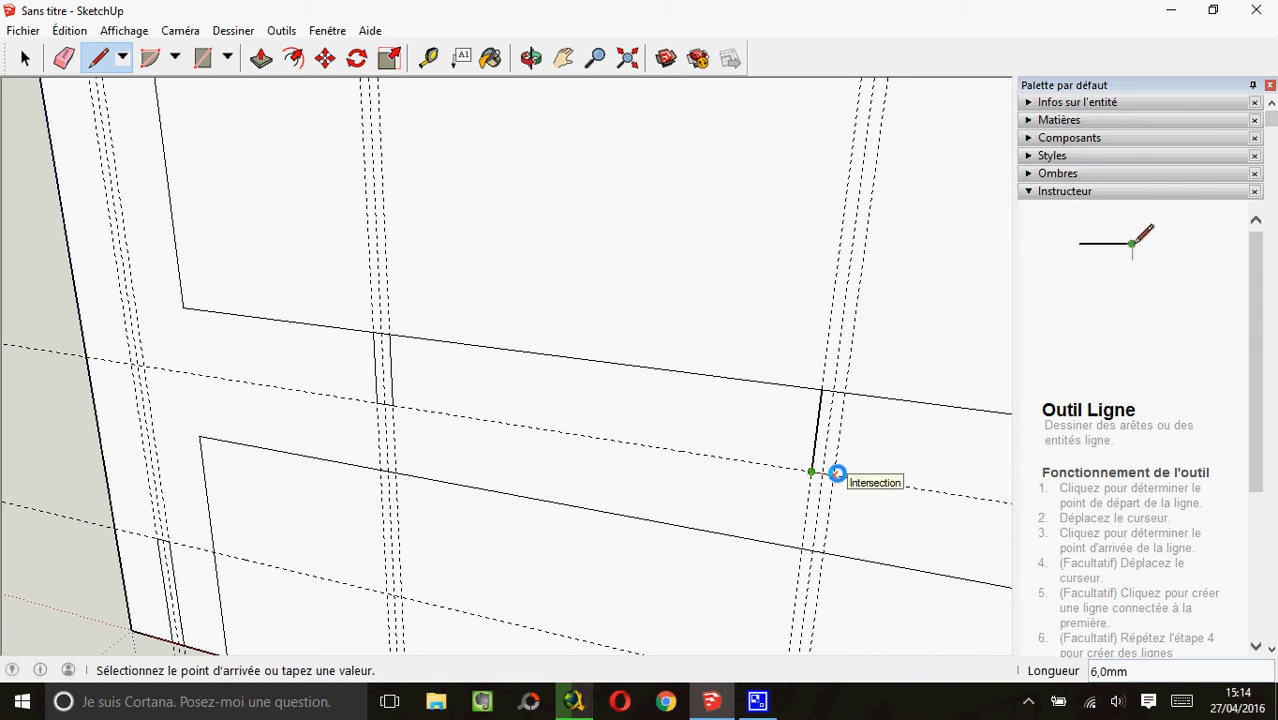
left_click(837, 473)
left_click(849, 392)
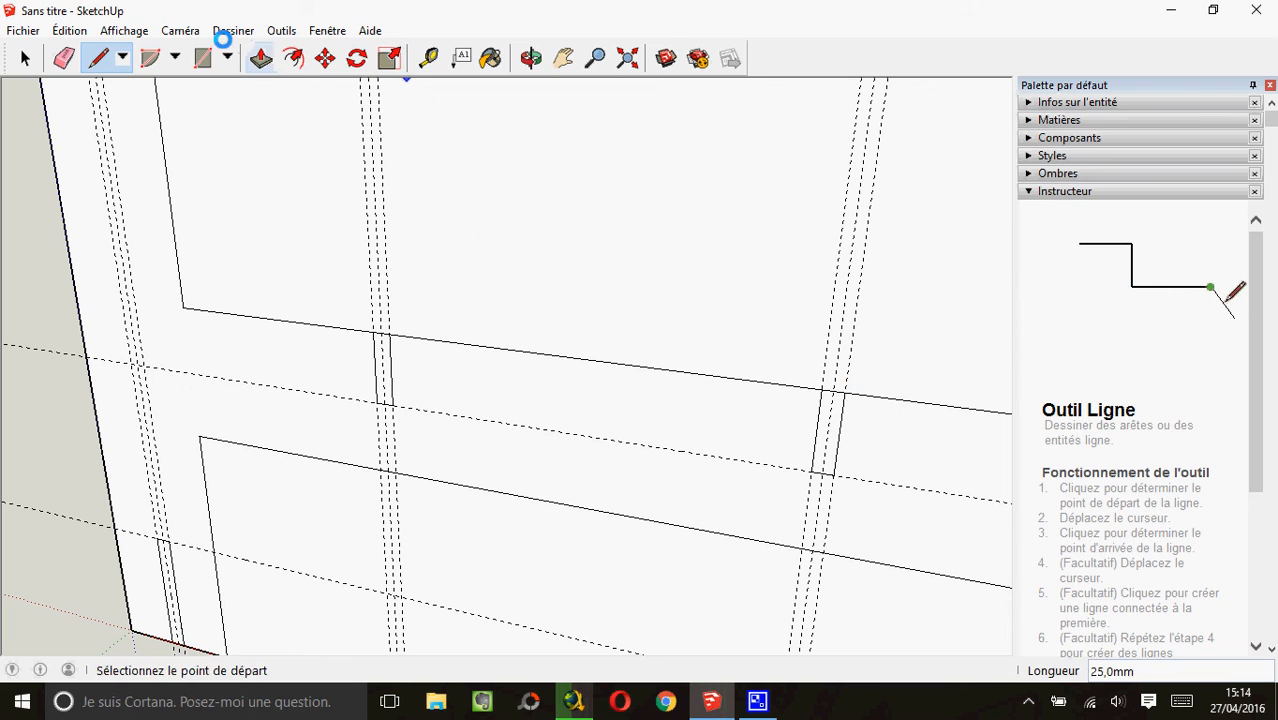
Delete all the construction guides from the model
scroll(565, 294, "down", 6)
scroll(714, 272, "down", 5)
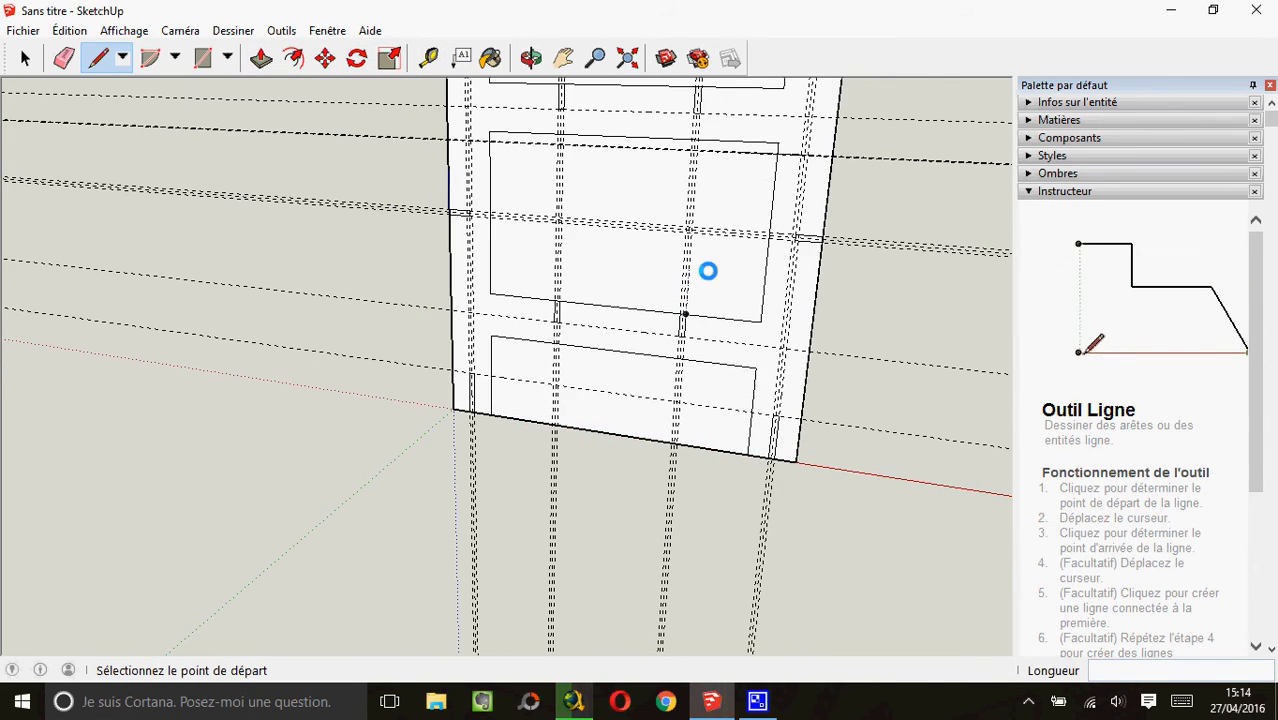
scroll(850, 288, "up", 3)
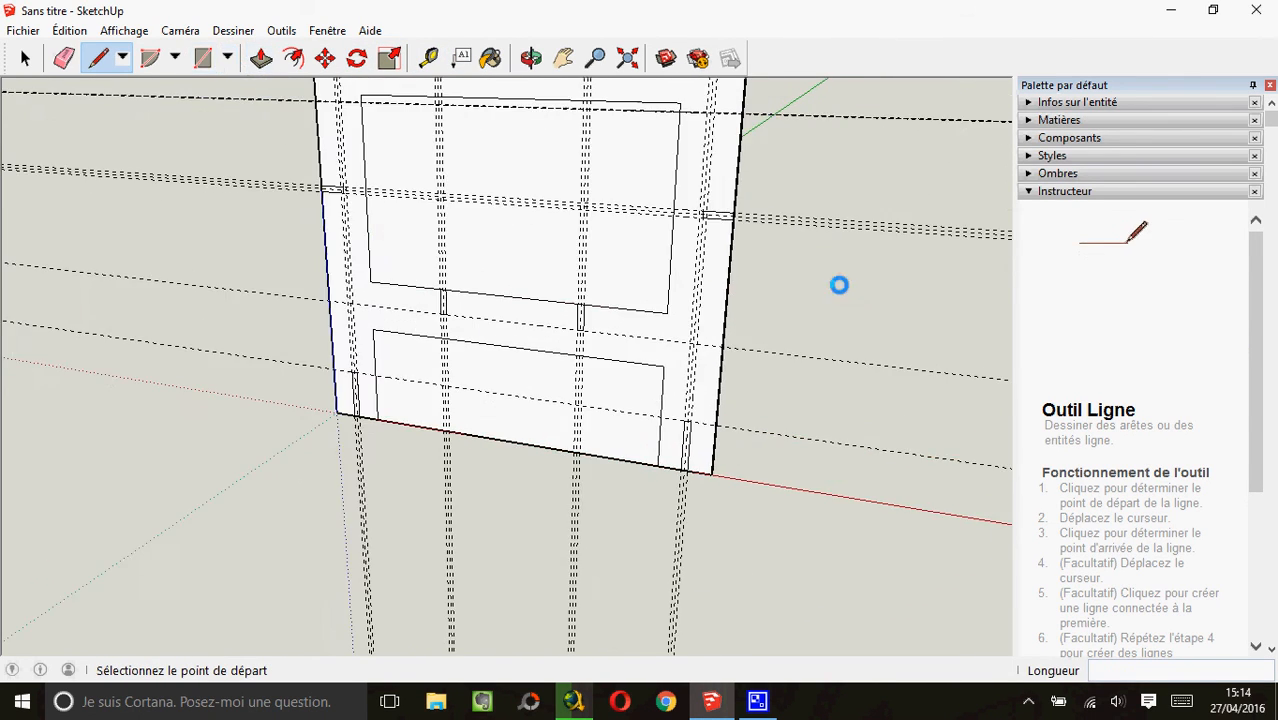
left_click(64, 31)
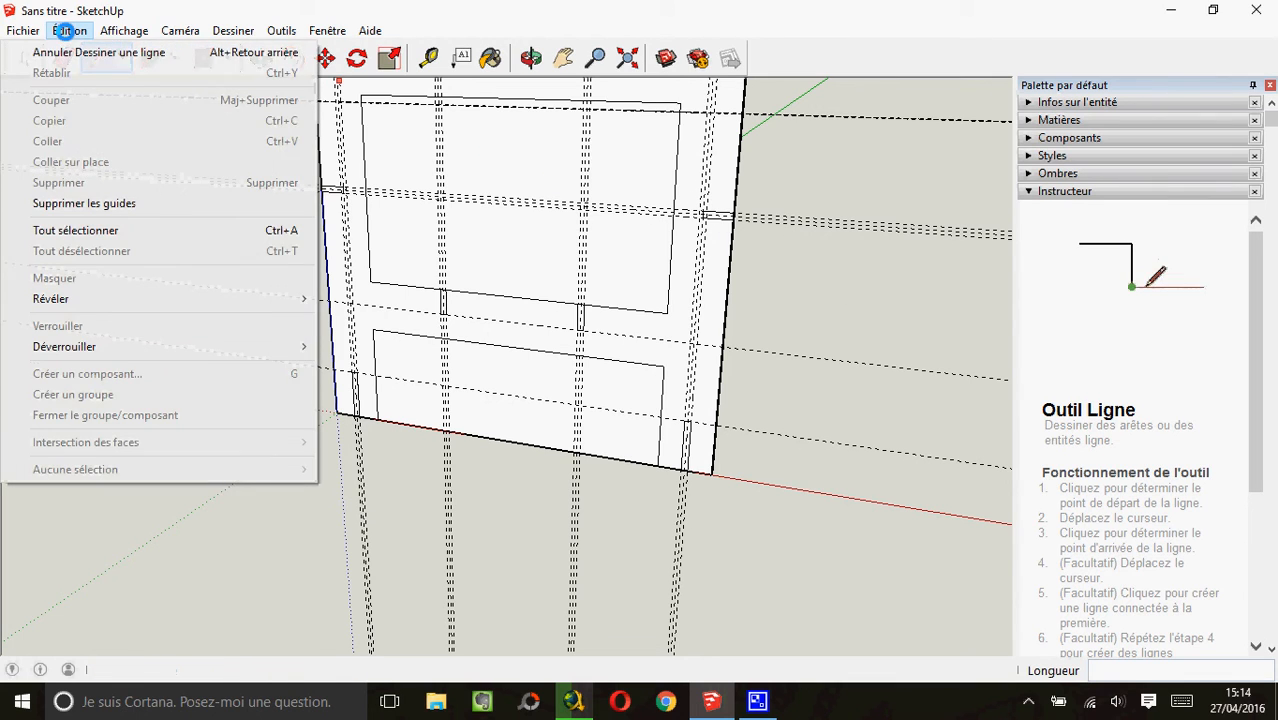
left_click(80, 203)
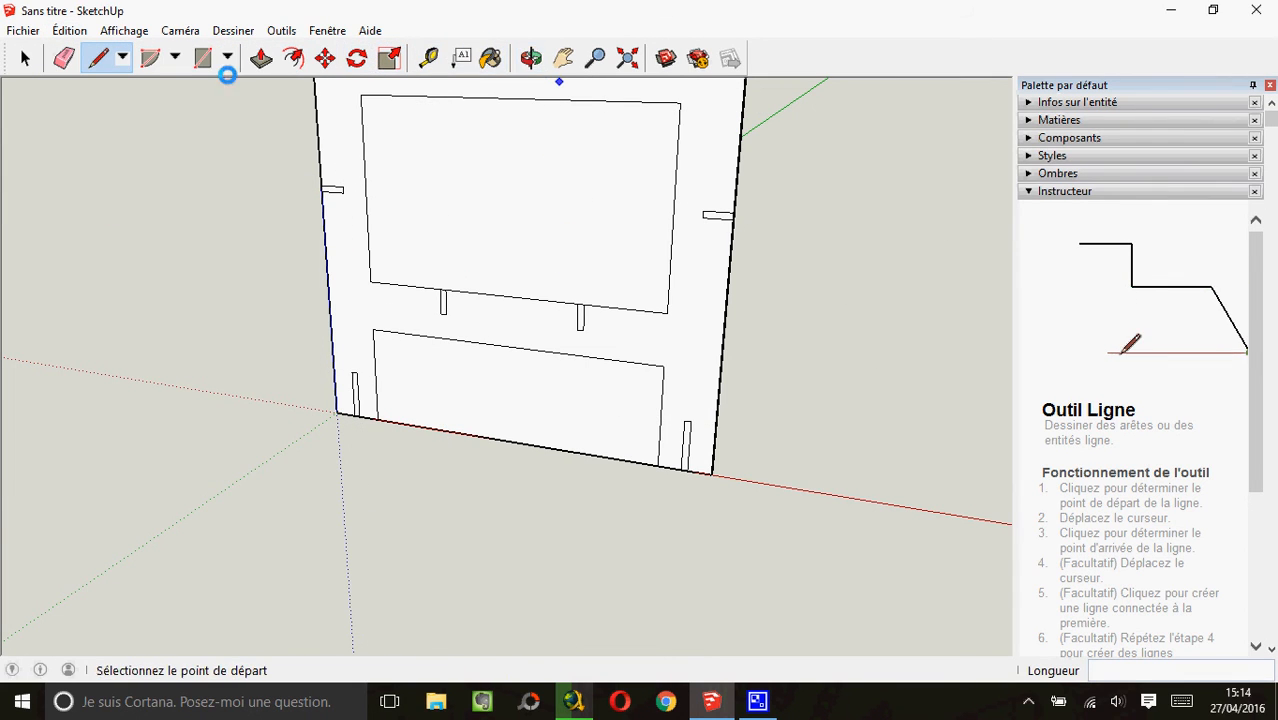
Push the upper and middle rectangles 6 mm through the panel to cut two openings
left_click(563, 58)
left_click_drag(584, 192, 553, 359)
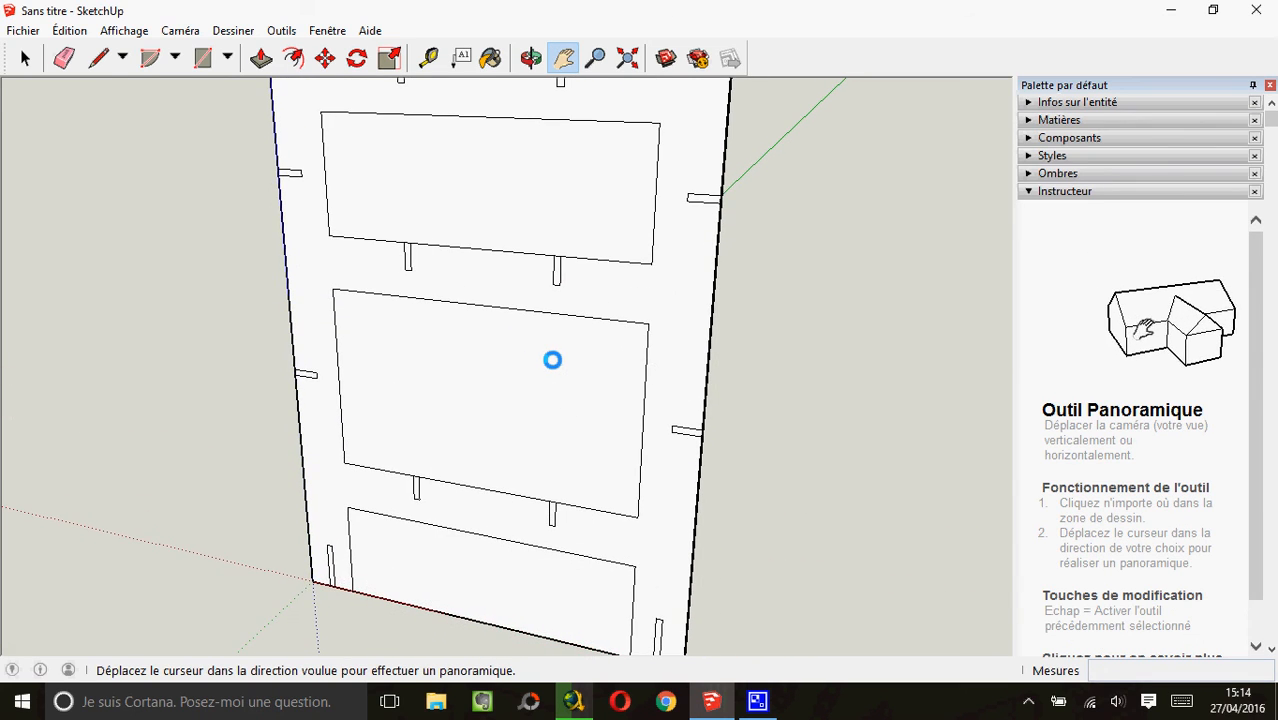
scroll(553, 359, "down", 1)
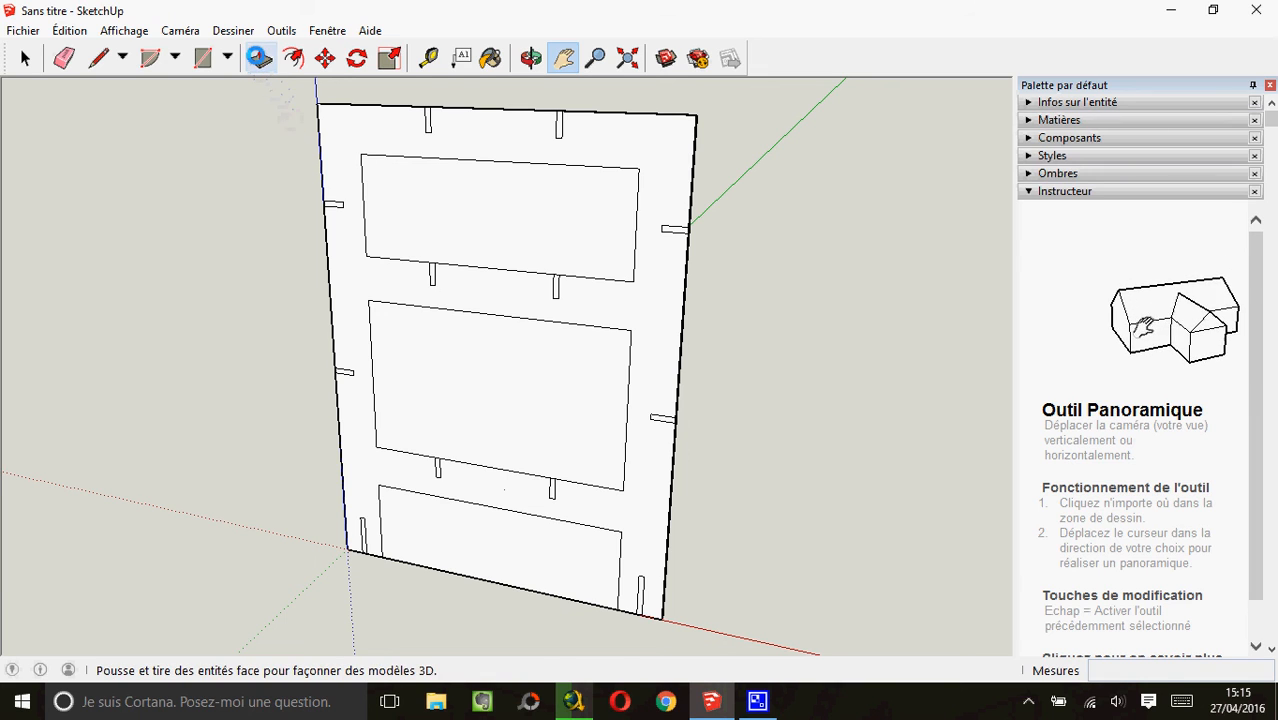
left_click(259, 57)
left_click(441, 202)
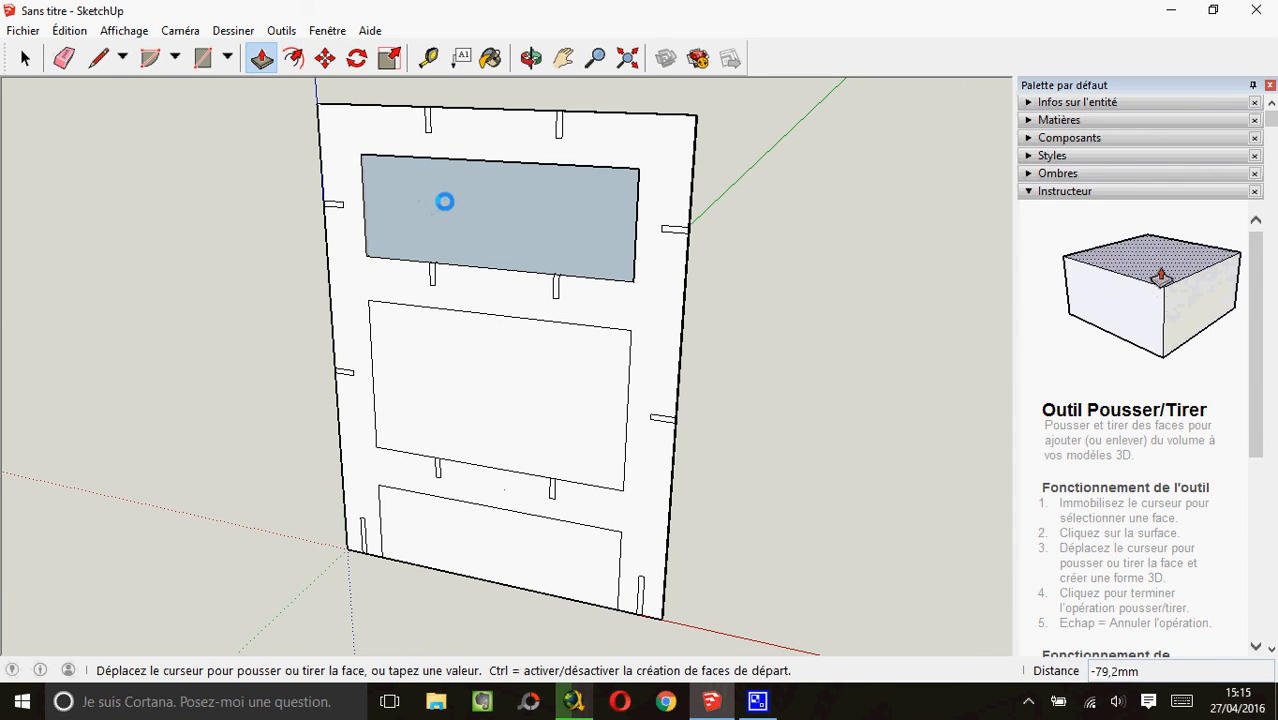
left_click(512, 193)
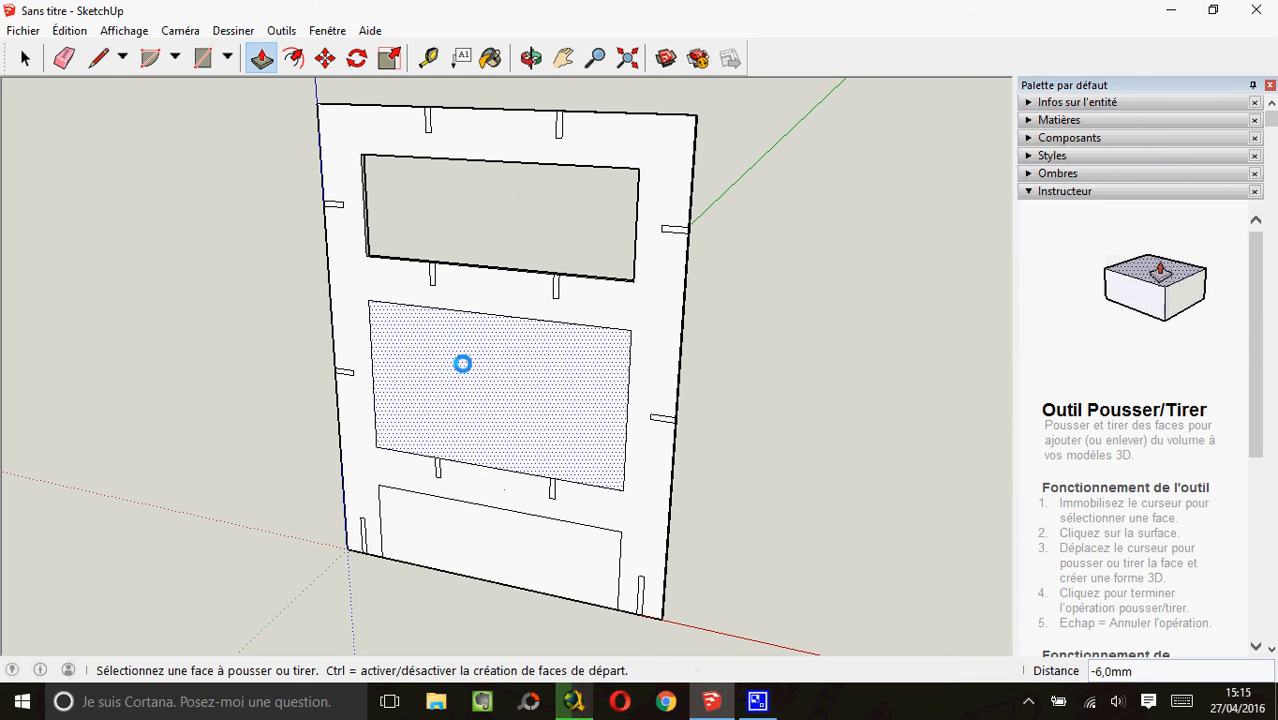
left_click(427, 383)
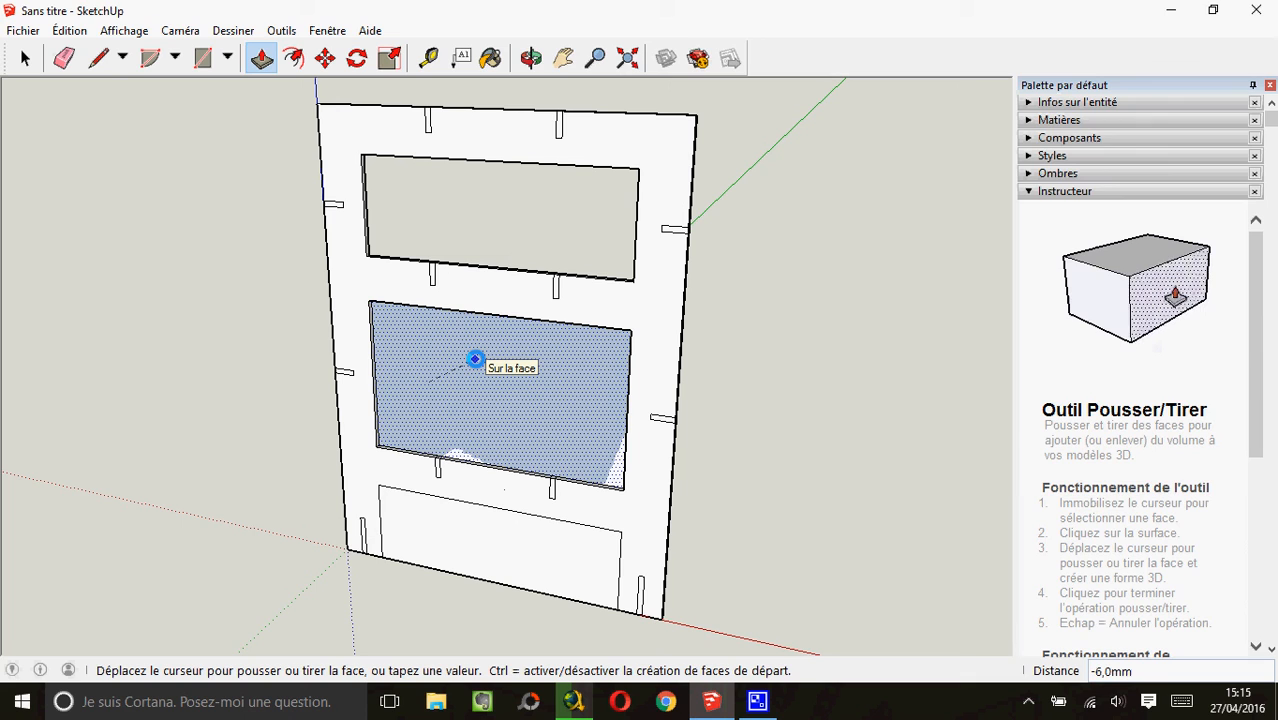
left_click(475, 358)
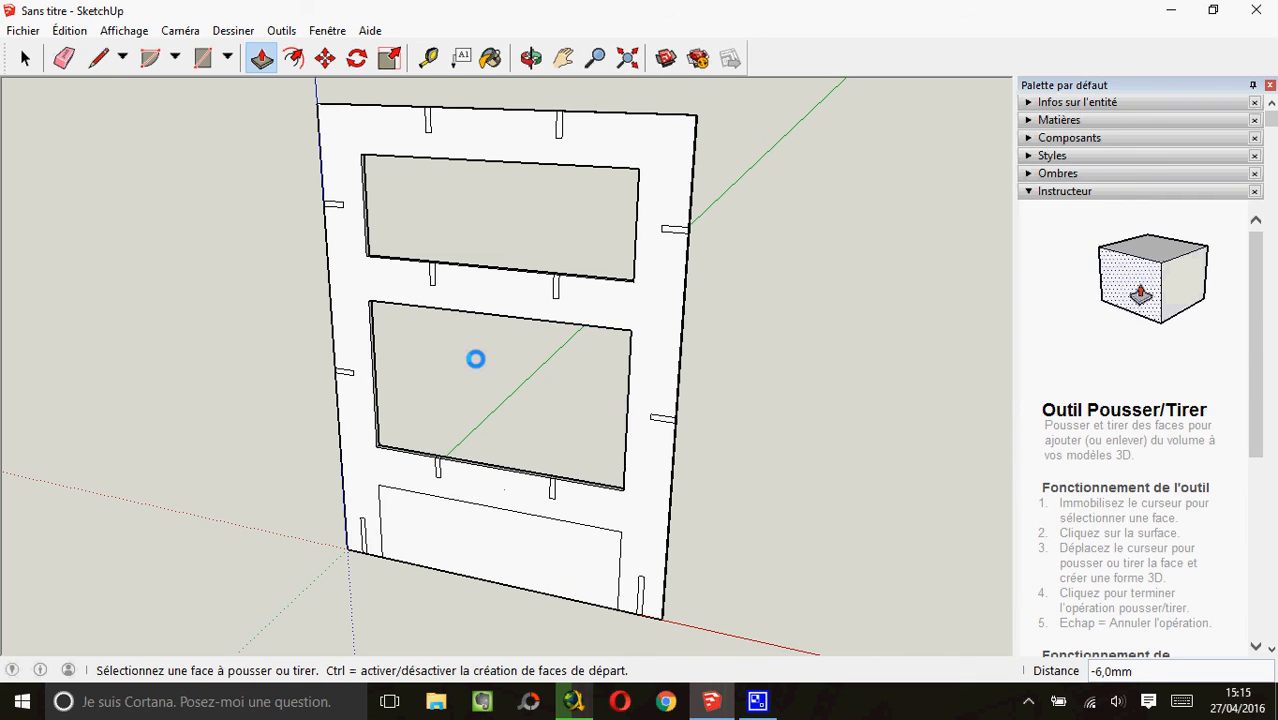
Push the lowest rectangle 6 mm through the panel to cut an opening along its bottom edge
left_click(422, 534)
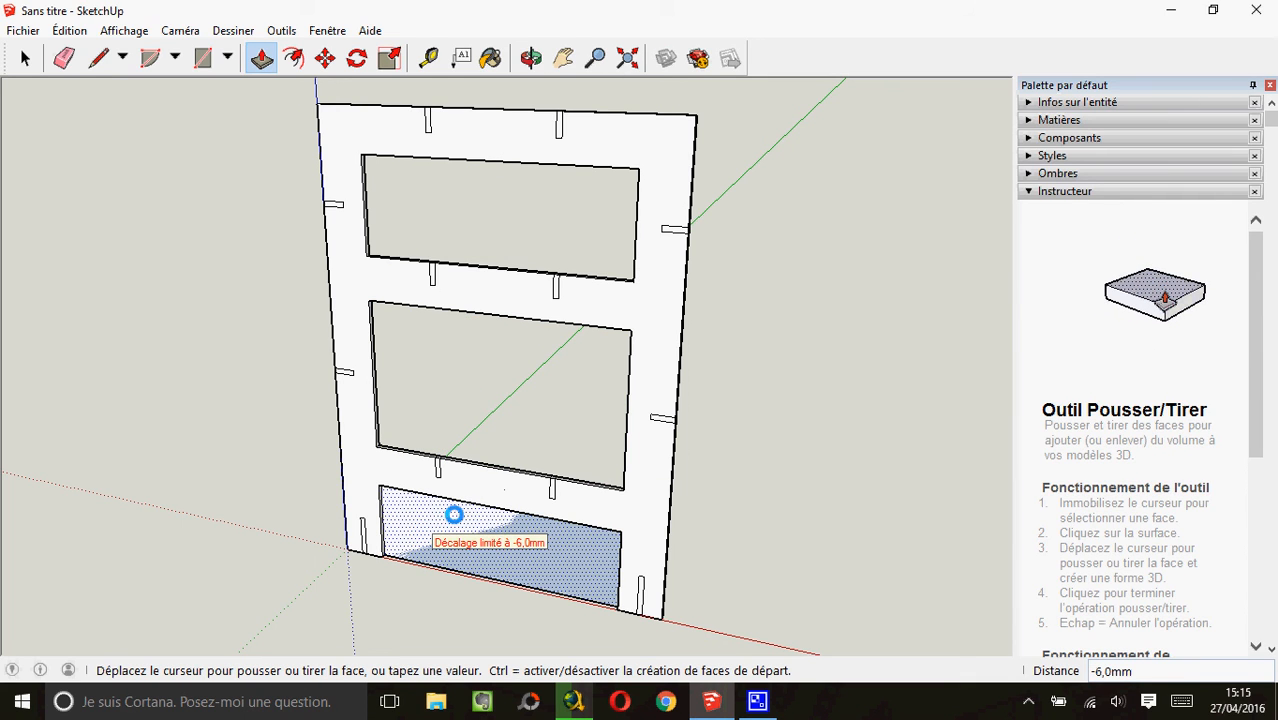
left_click(455, 524)
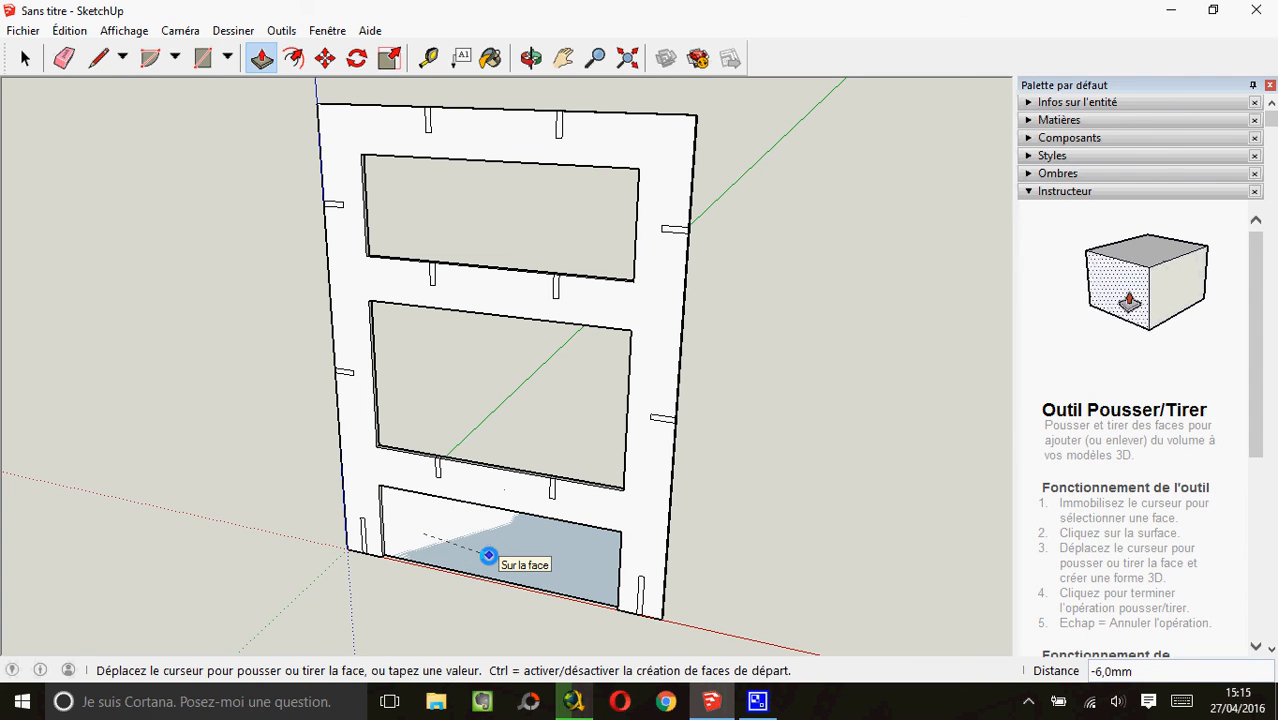
left_click(488, 556)
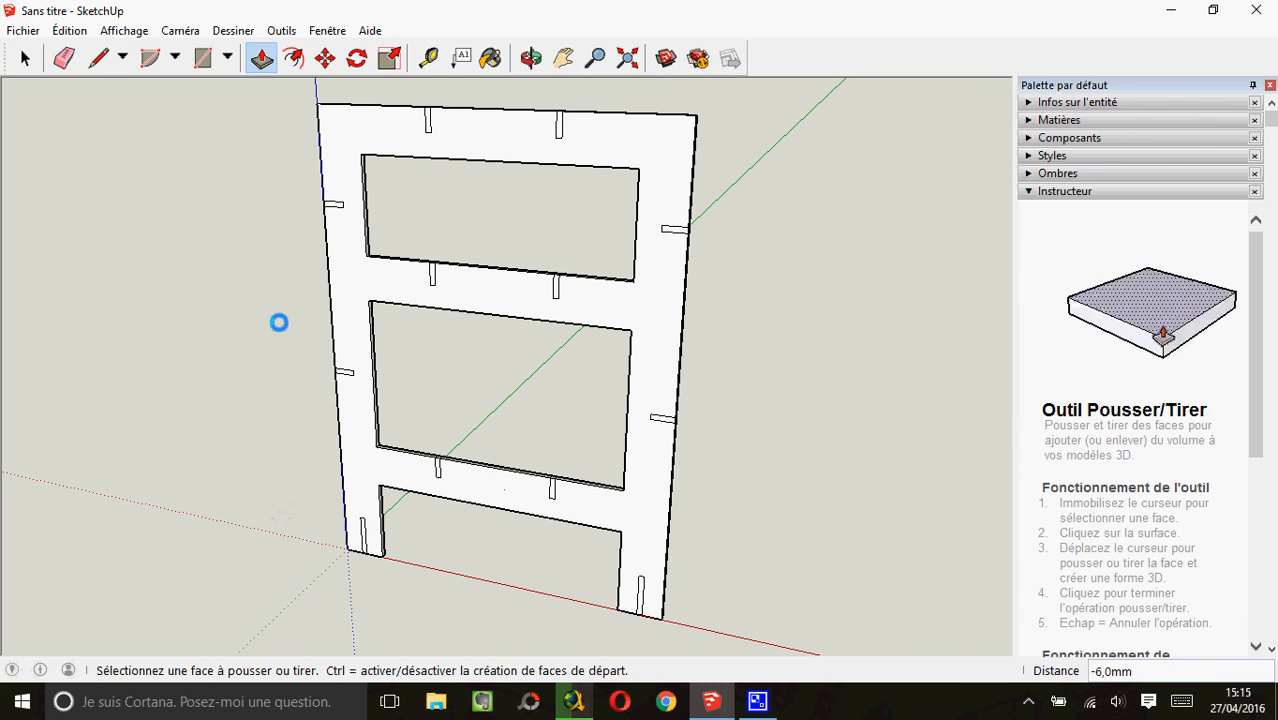
Save the model to the desktop (Bureau) as a SketchUp file named Gabarit
left_click(8, 22)
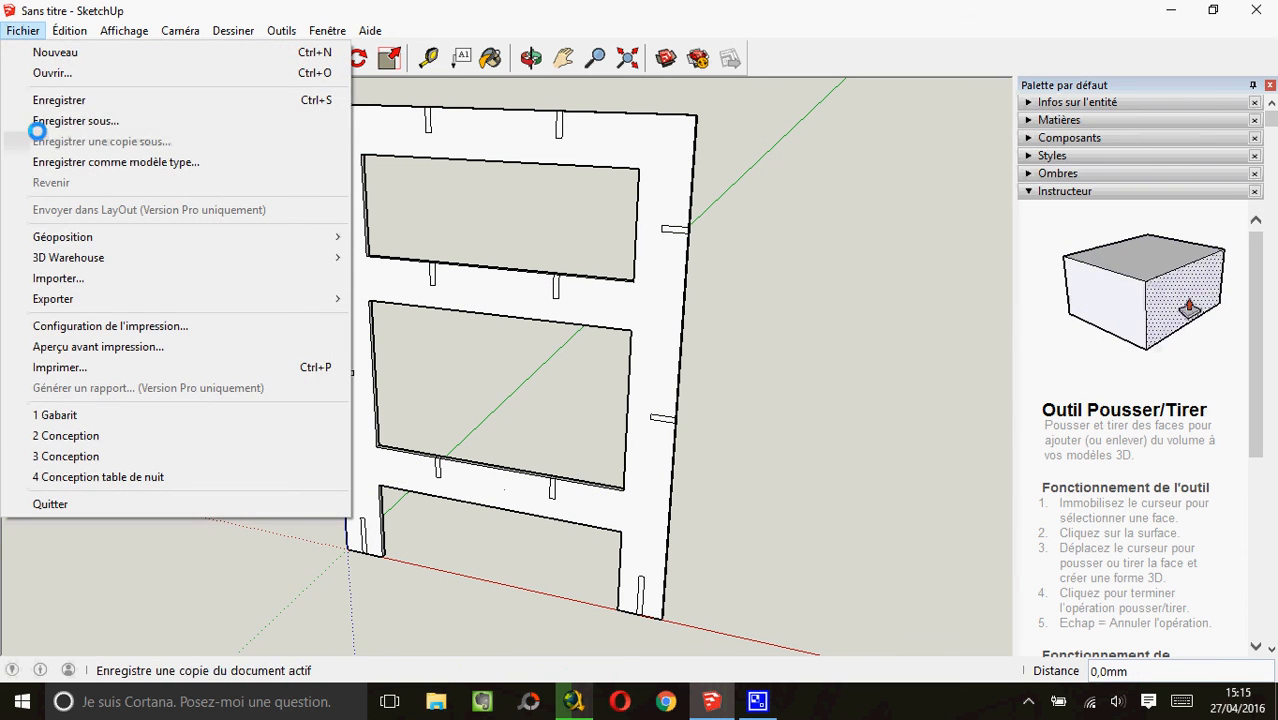
left_click(34, 122)
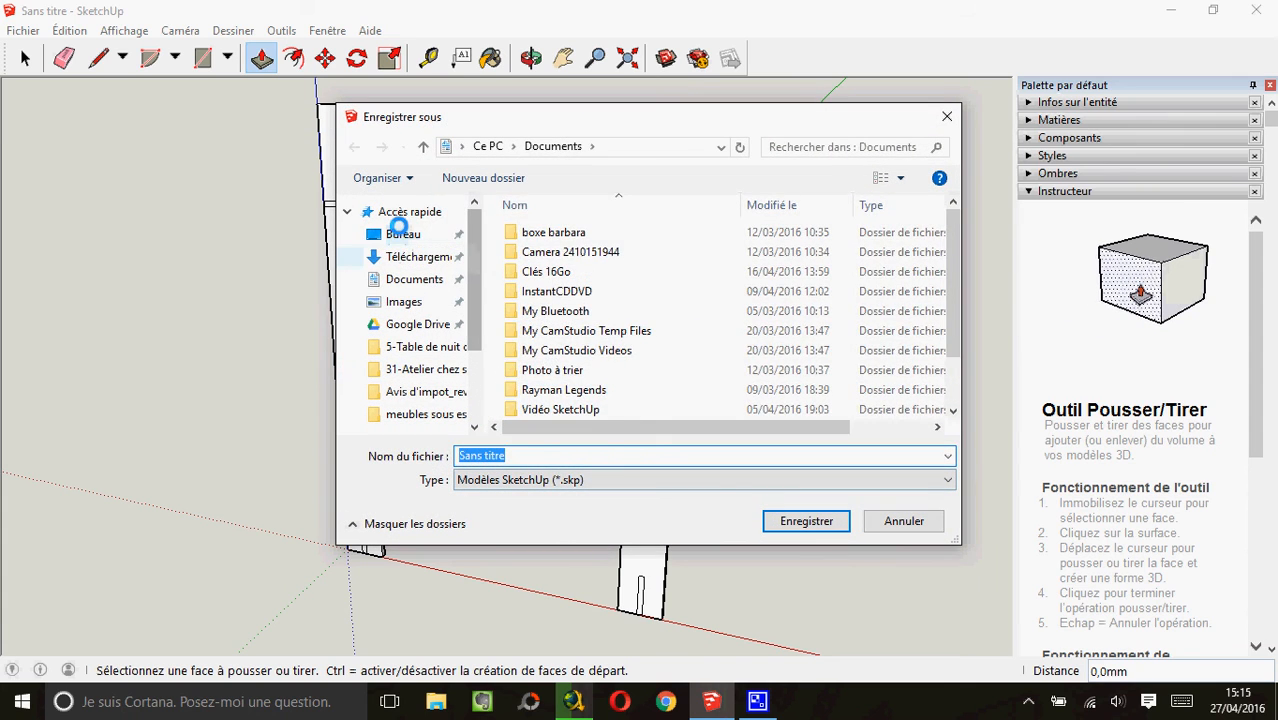
left_click(395, 234)
left_click(529, 456)
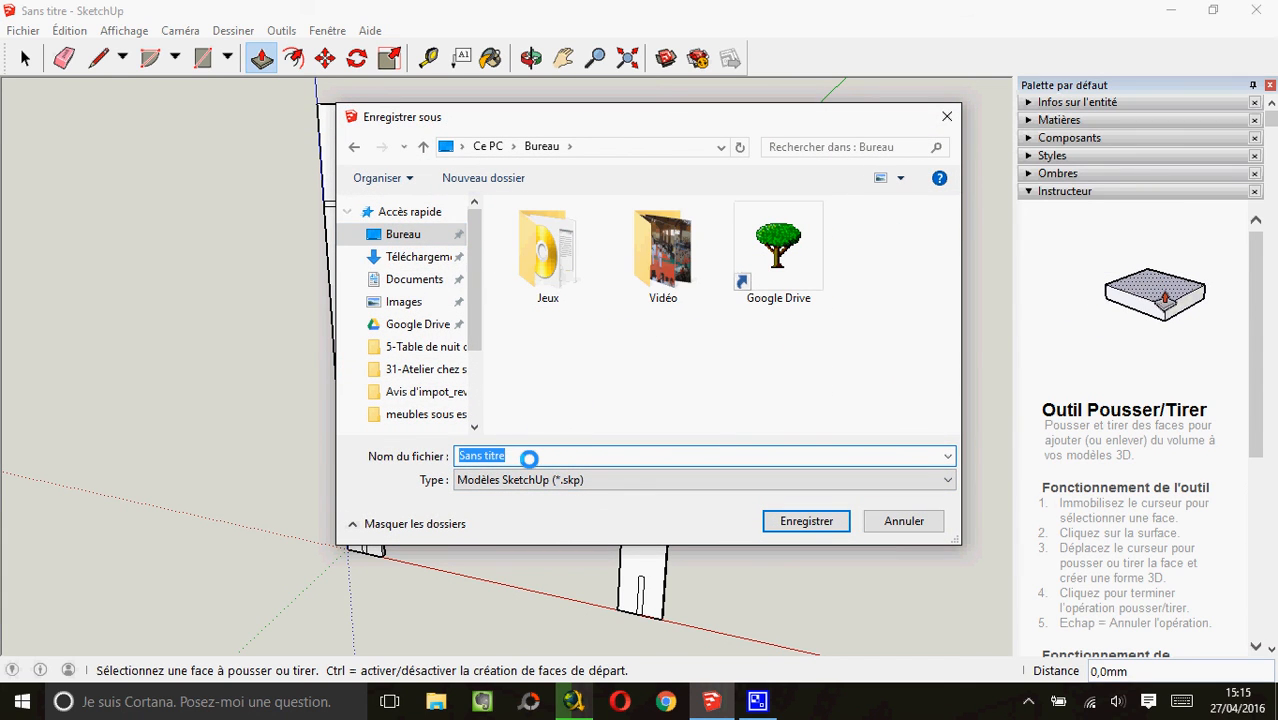
type("Gabarit")
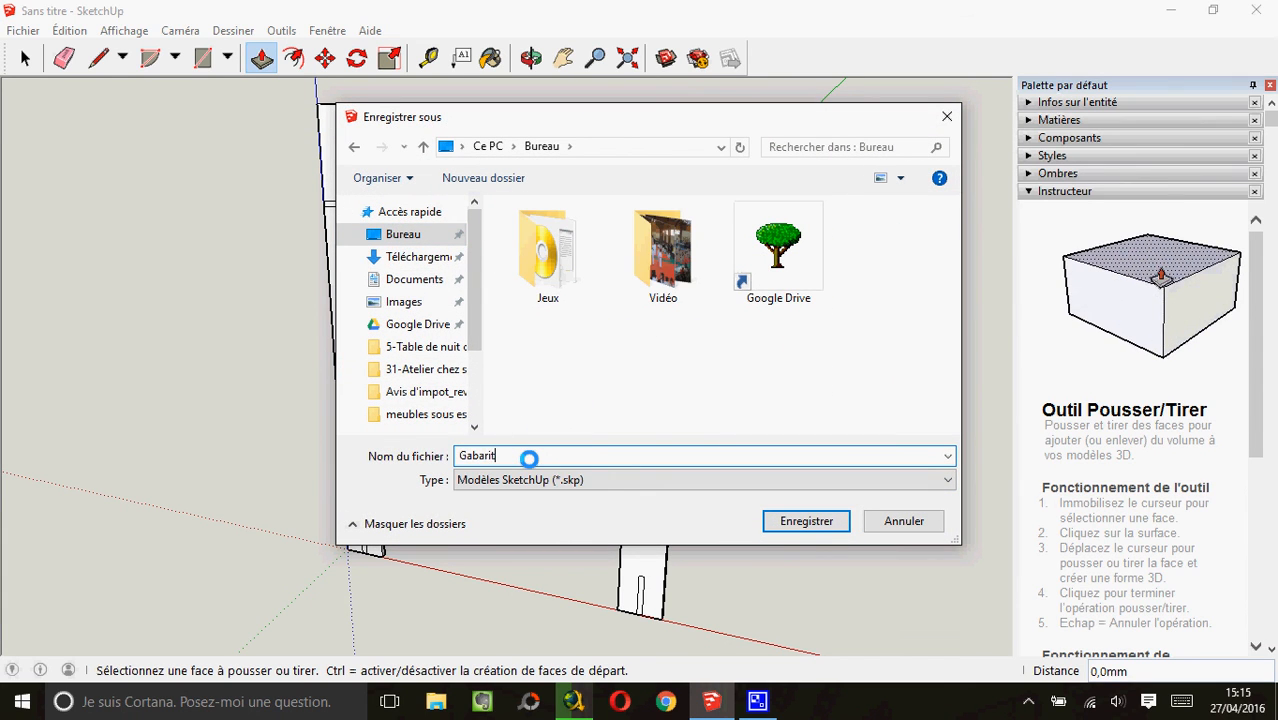